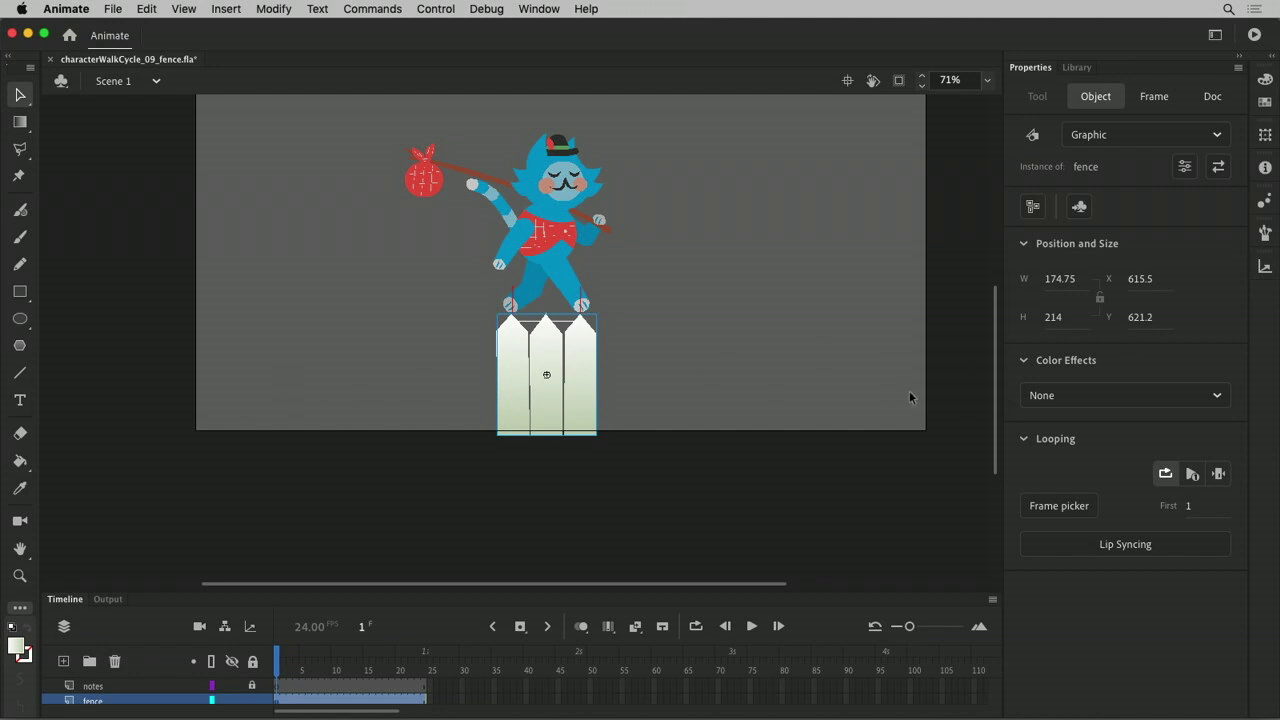
Enlarge the timeline area so that the notes, fence, catComp and PARTS layers are all shown.
left_click_drag(281, 656, 207, 681)
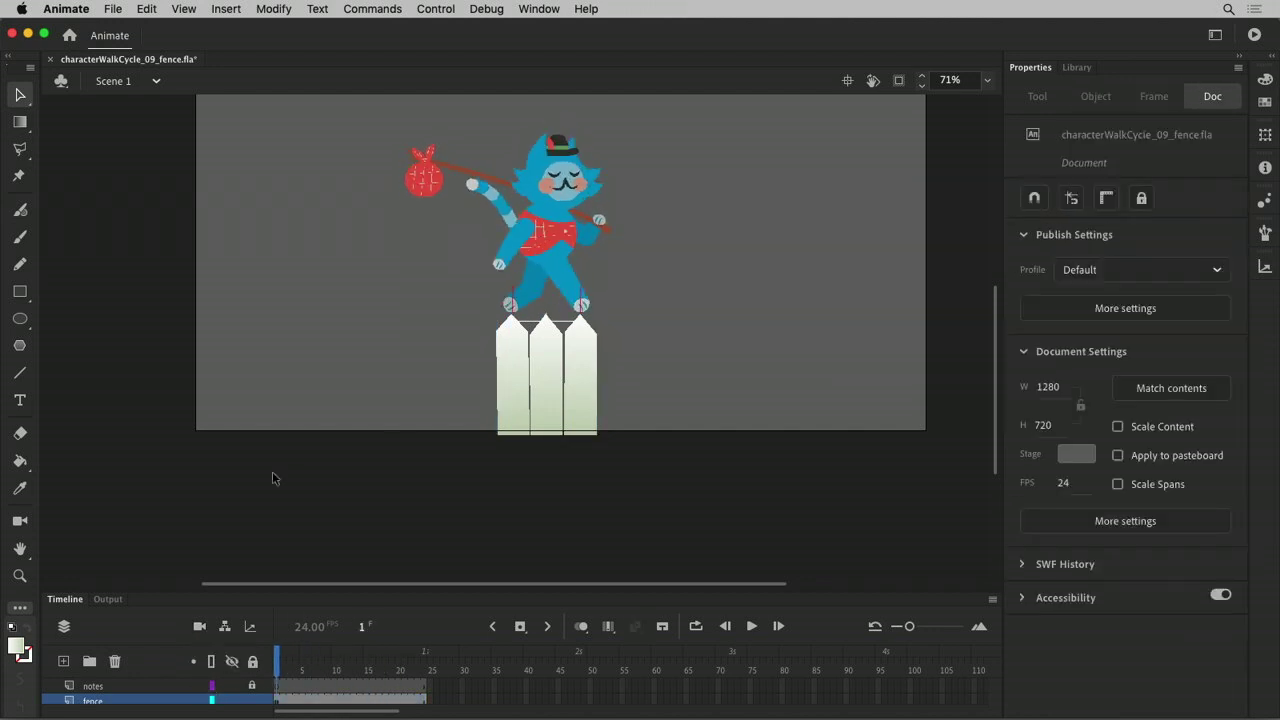
mouse_move(995, 443)
left_mouse_down()
mouse_move(994, 468)
mouse_move(994, 448)
left_mouse_up()
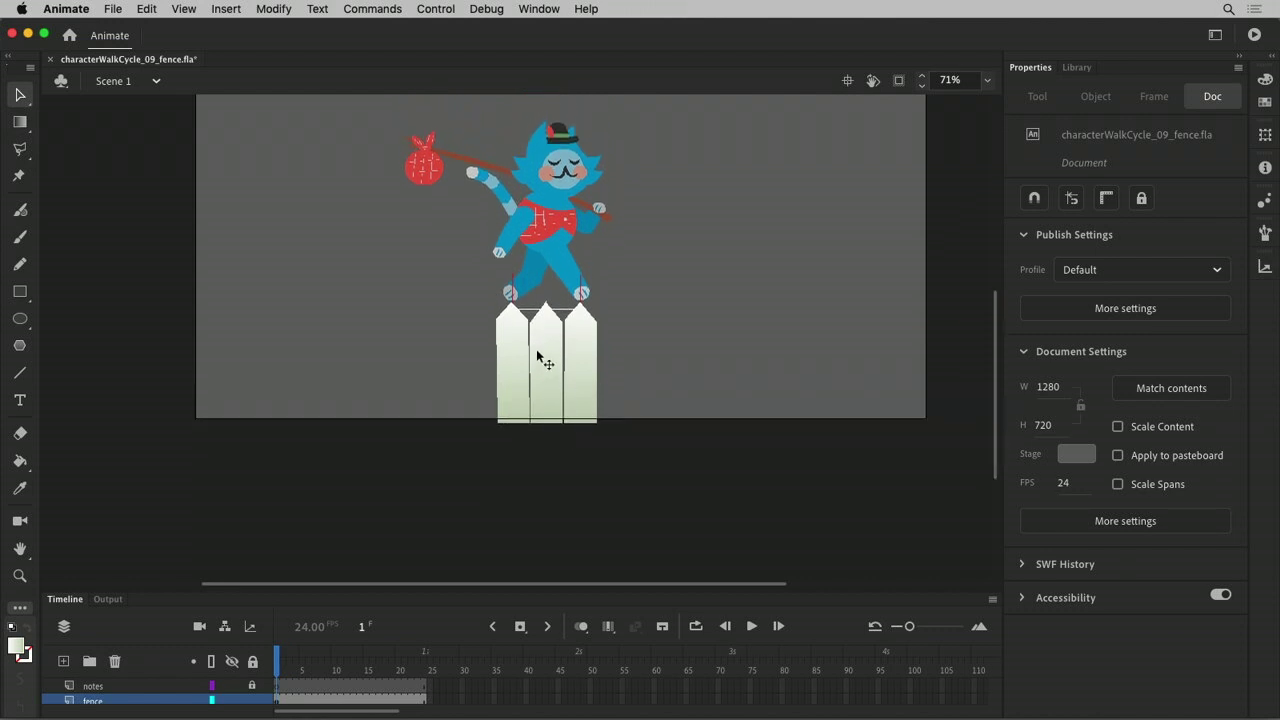
key("z")
left_click_drag(490, 288, 650, 459)
key("space")
left_click_drag(568, 255, 620, 306)
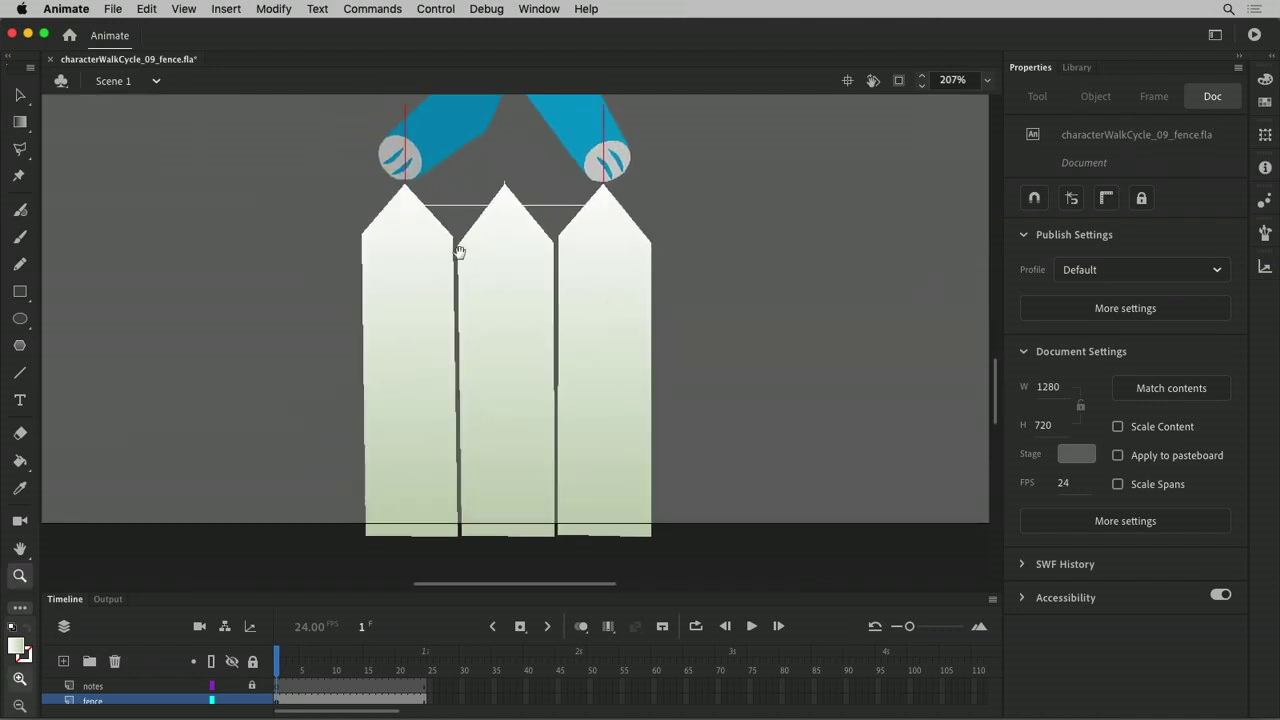
key("space")
left_click_drag(457, 249, 557, 206)
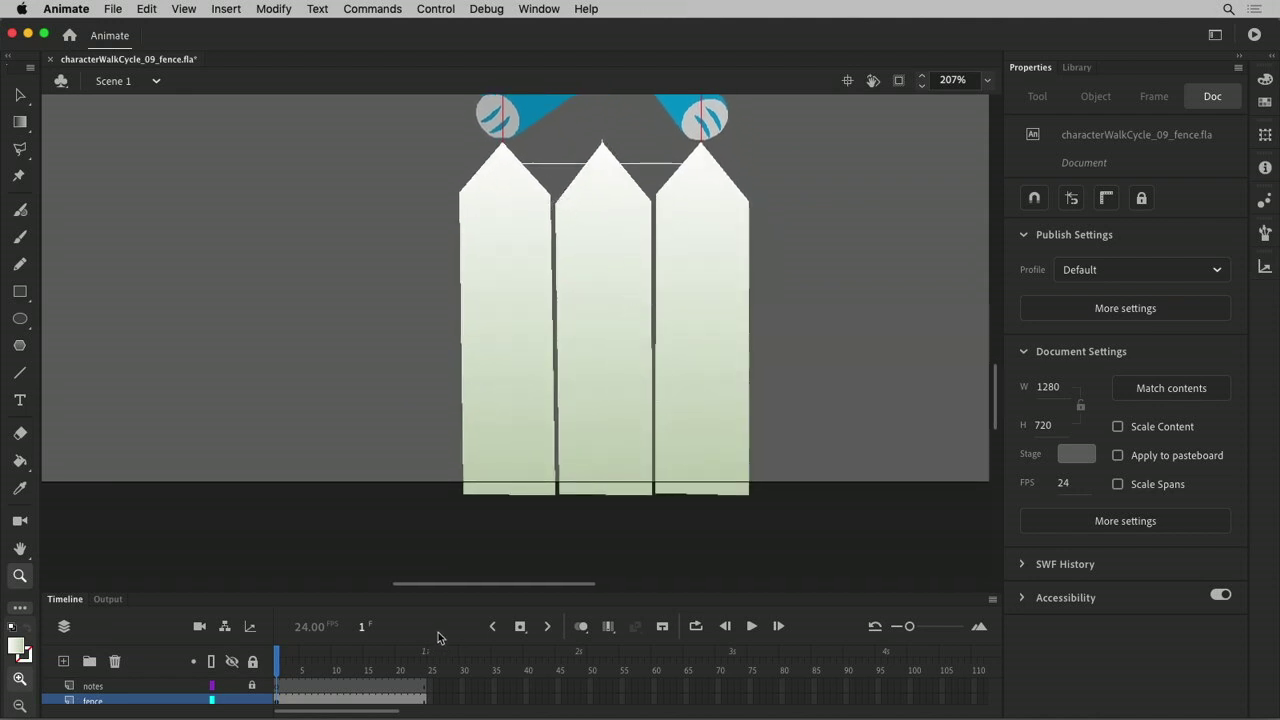
left_click_drag(586, 592, 554, 494)
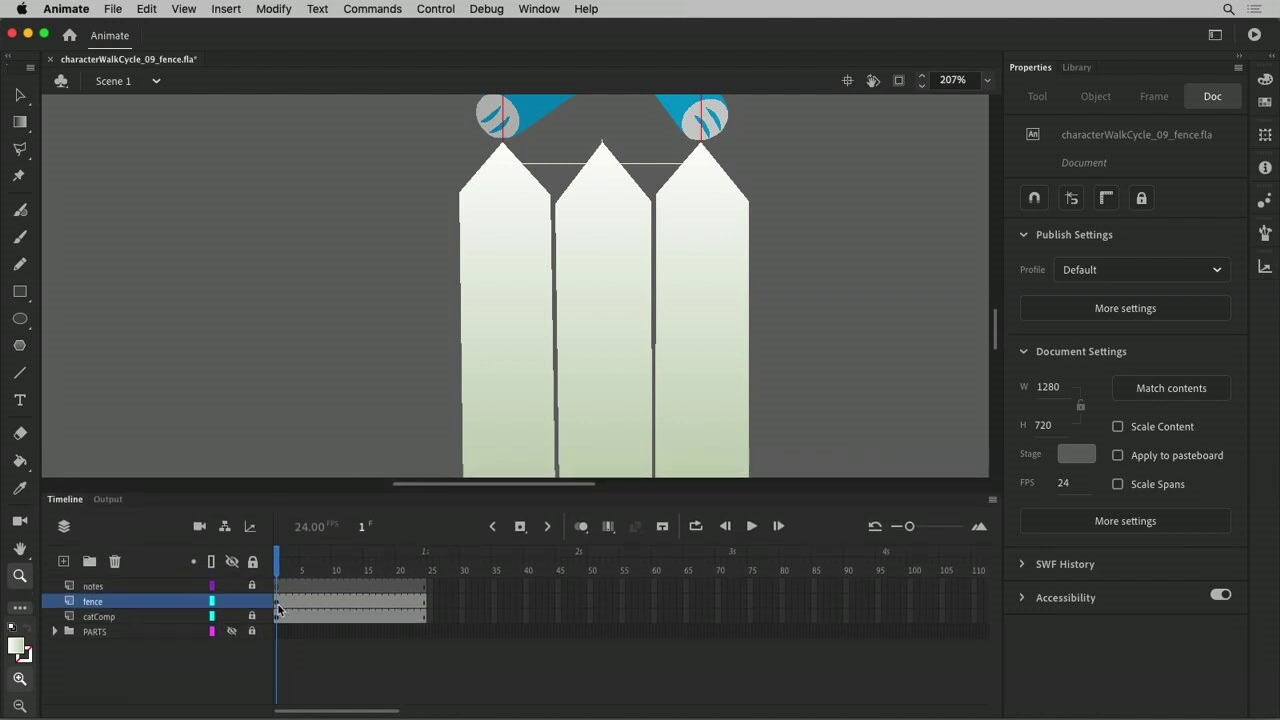
Check the foot contacts from frame 1 through frame 24 and extend the notes, fence and catComp layers to frame 25.
left_click_drag(704, 172, 663, 387)
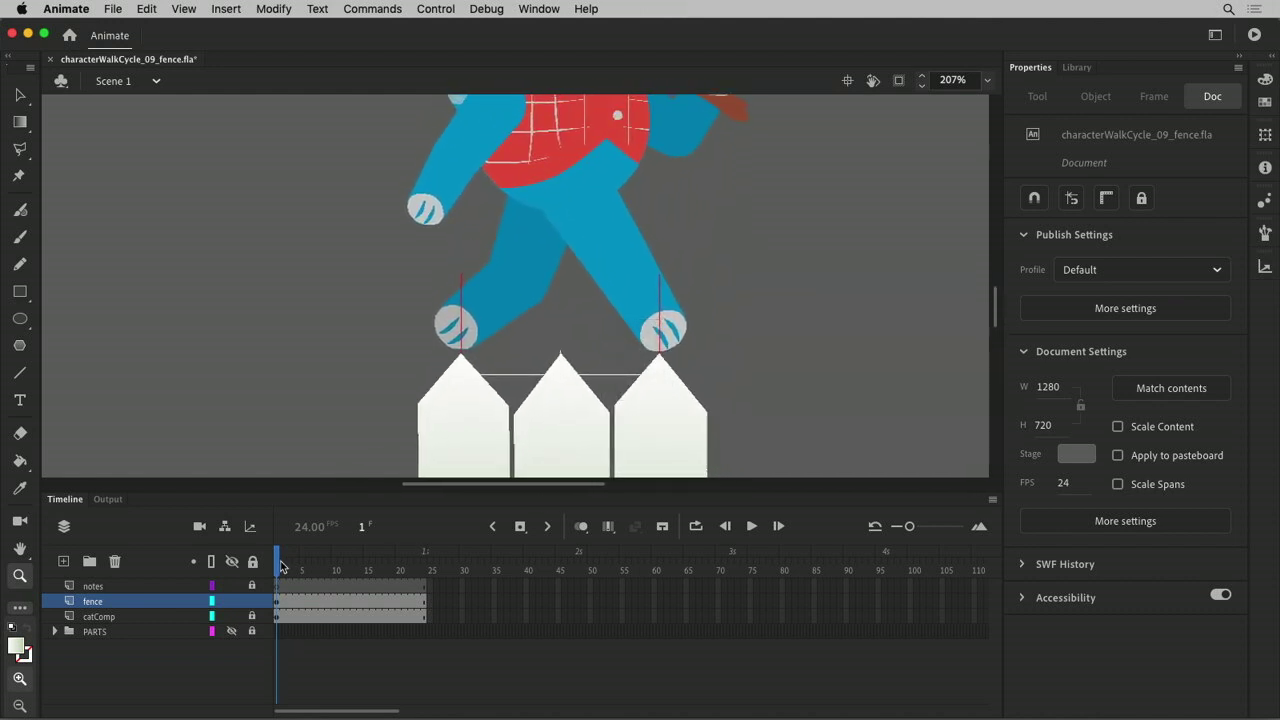
left_click_drag(281, 566, 356, 585)
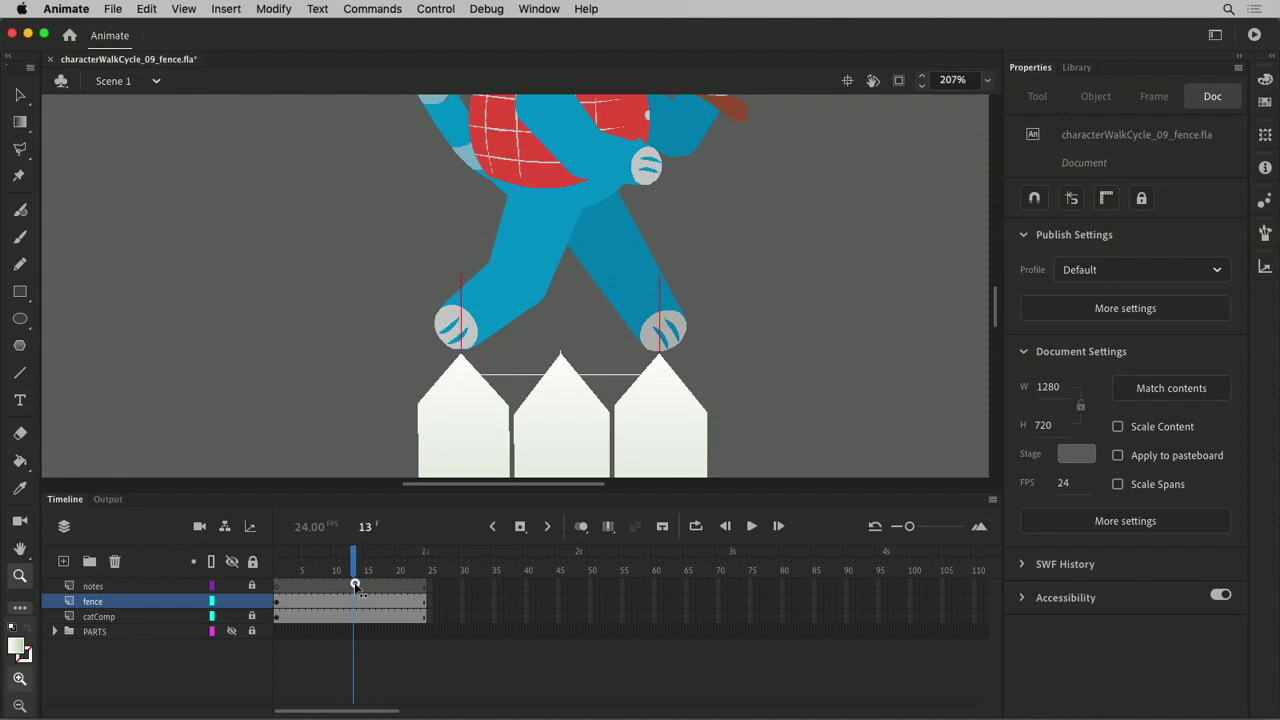
left_click_drag(282, 575, 351, 578)
left_click_drag(354, 571, 436, 576)
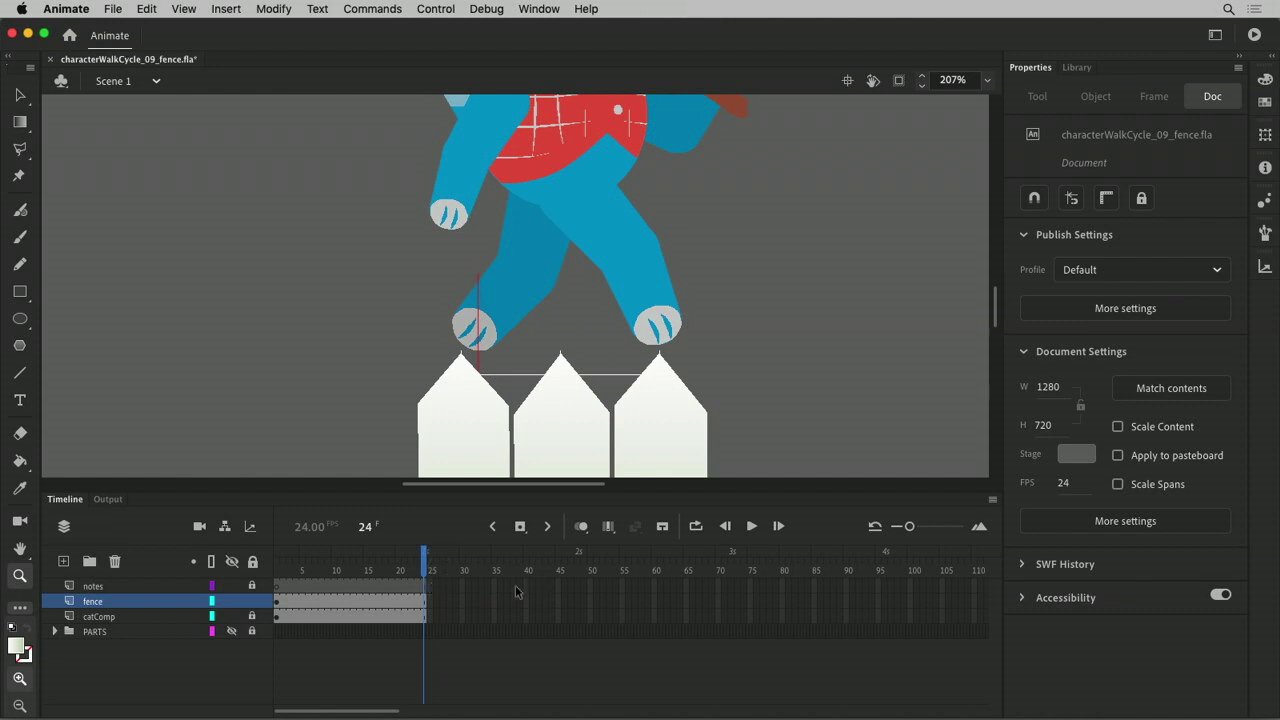
left_click_drag(429, 586, 430, 616)
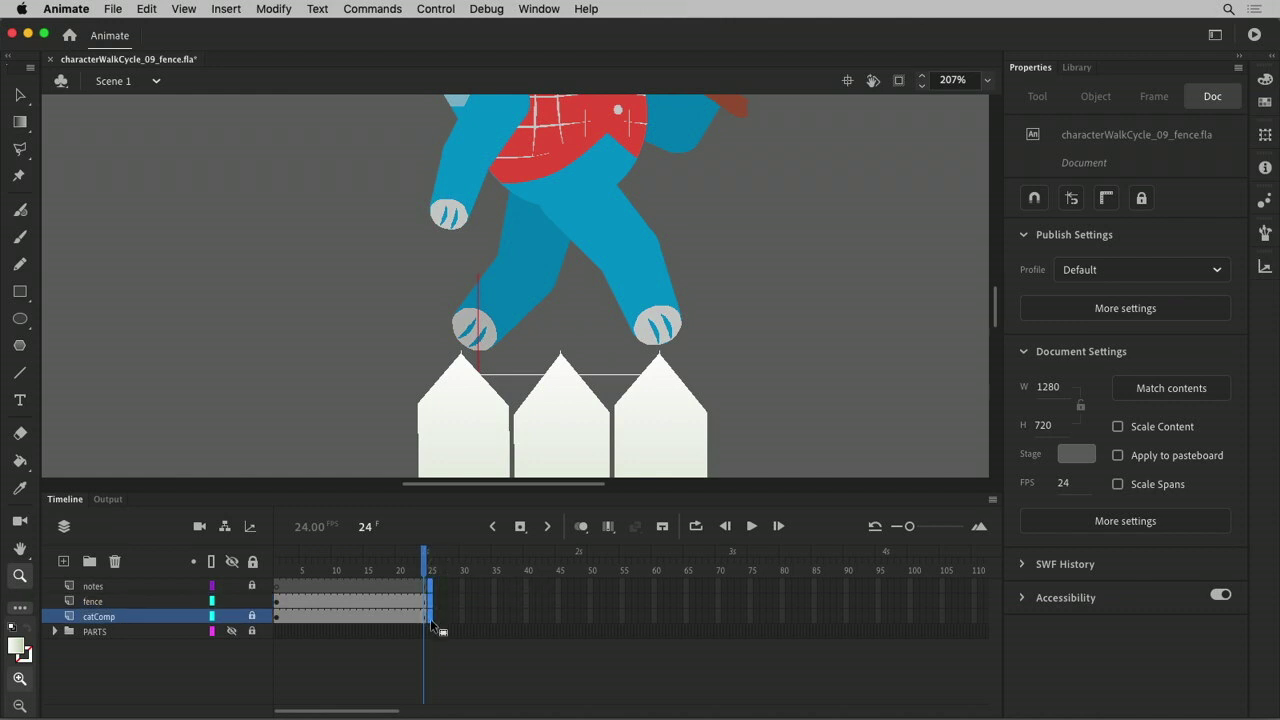
key("F5")
left_click_drag(283, 575, 217, 596)
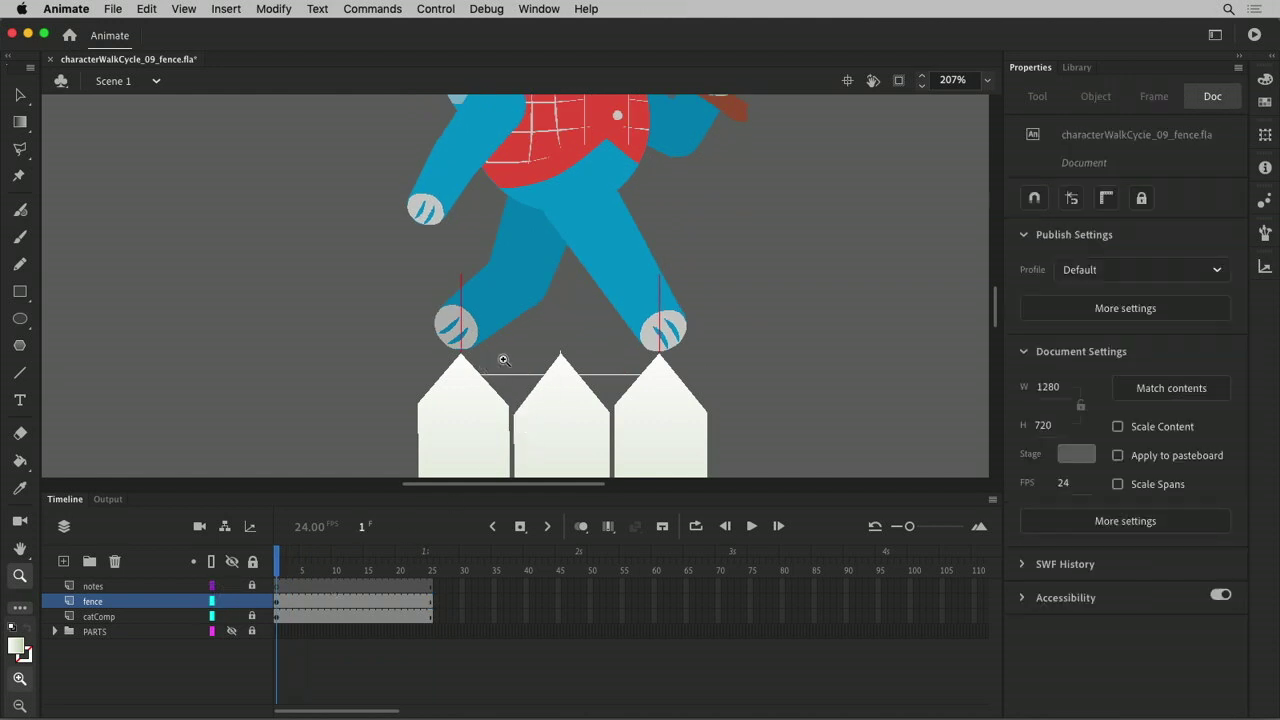
Insert a keyframe at frame 13 of the fence layer and shift the fence left so its third picket sits under the cat's back foot.
left_click(348, 600)
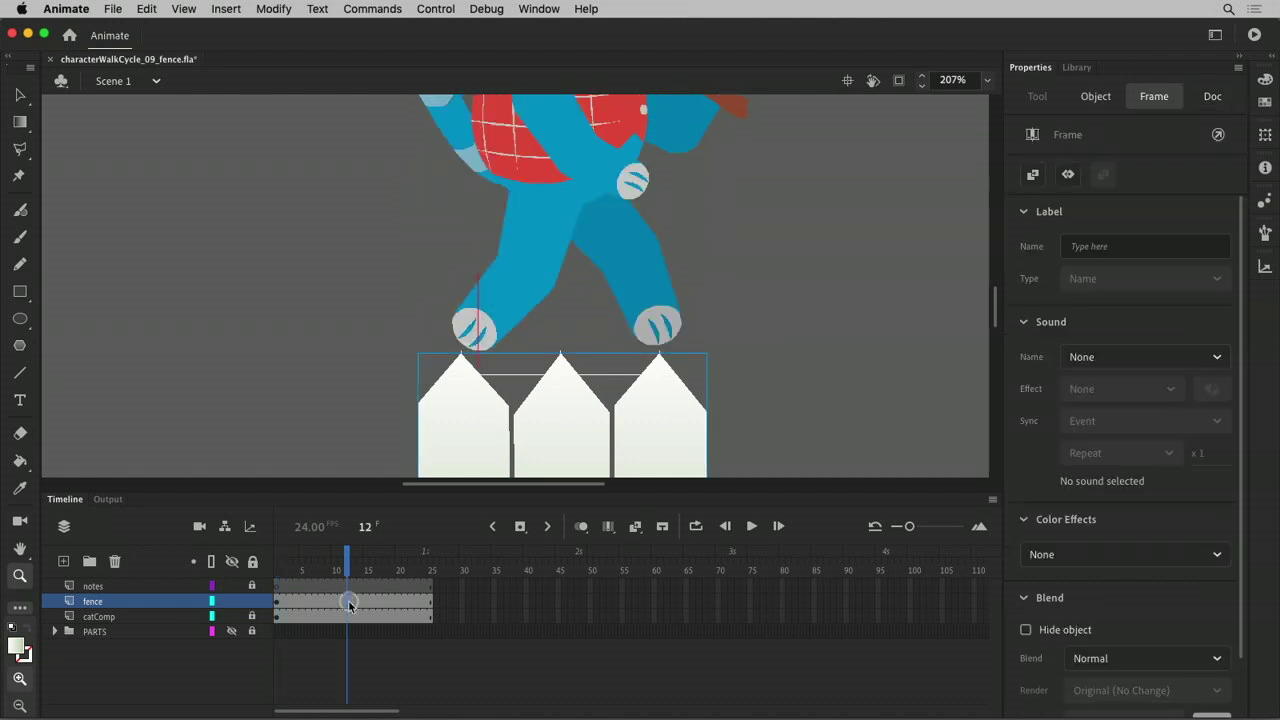
left_click(352, 600)
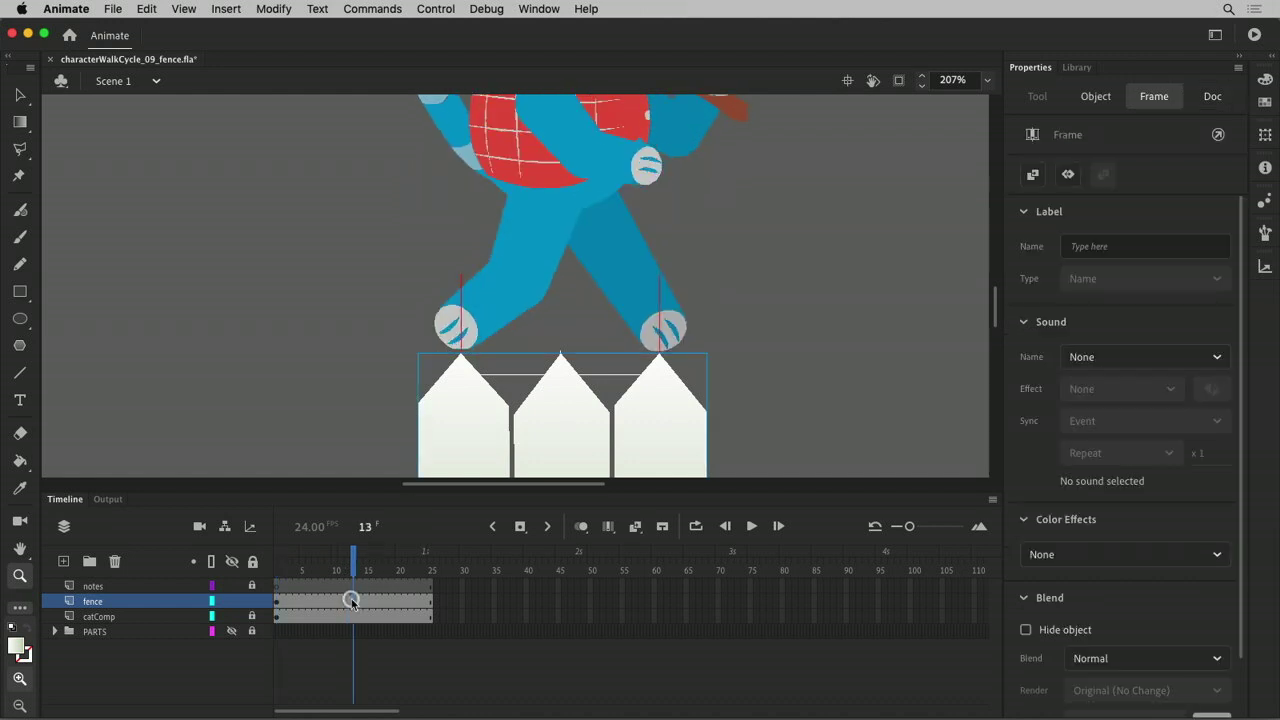
key("F6")
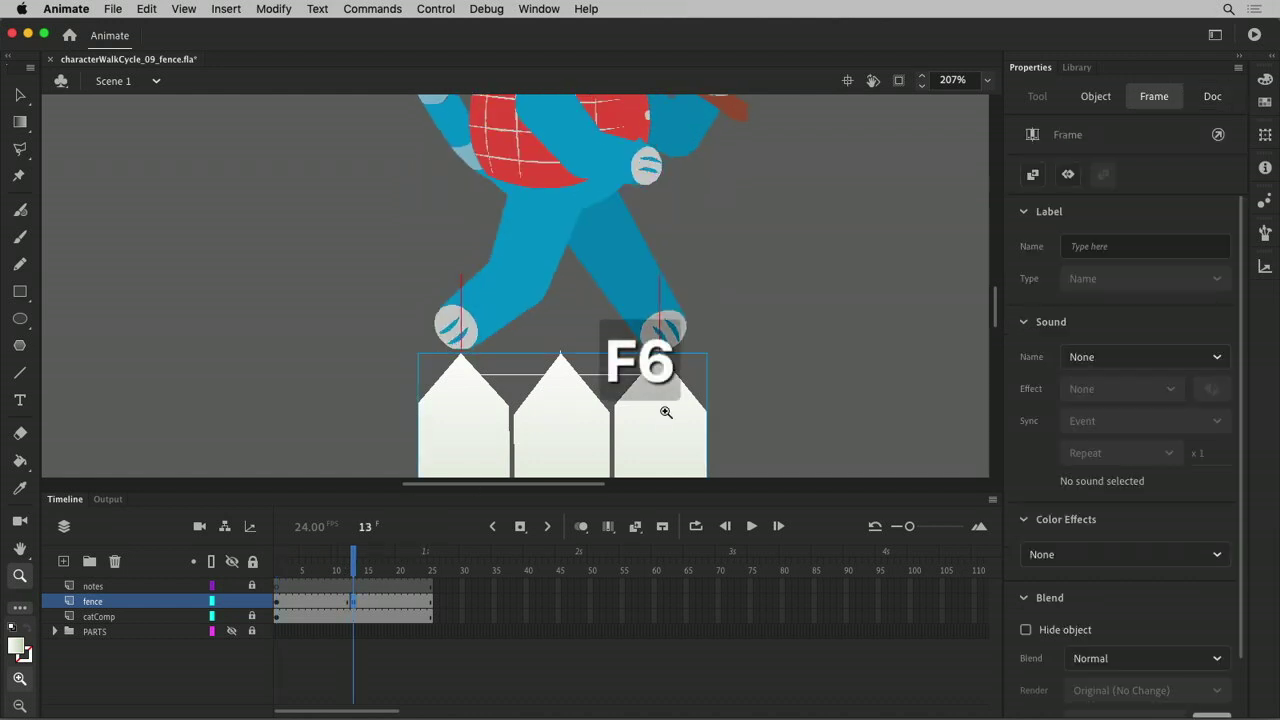
key("v")
left_click_drag(667, 410, 468, 440)
Create a classic tween on the fence layer between frames 1 and 13 and return to frame 1.
right_click(316, 605)
left_click(375, 492)
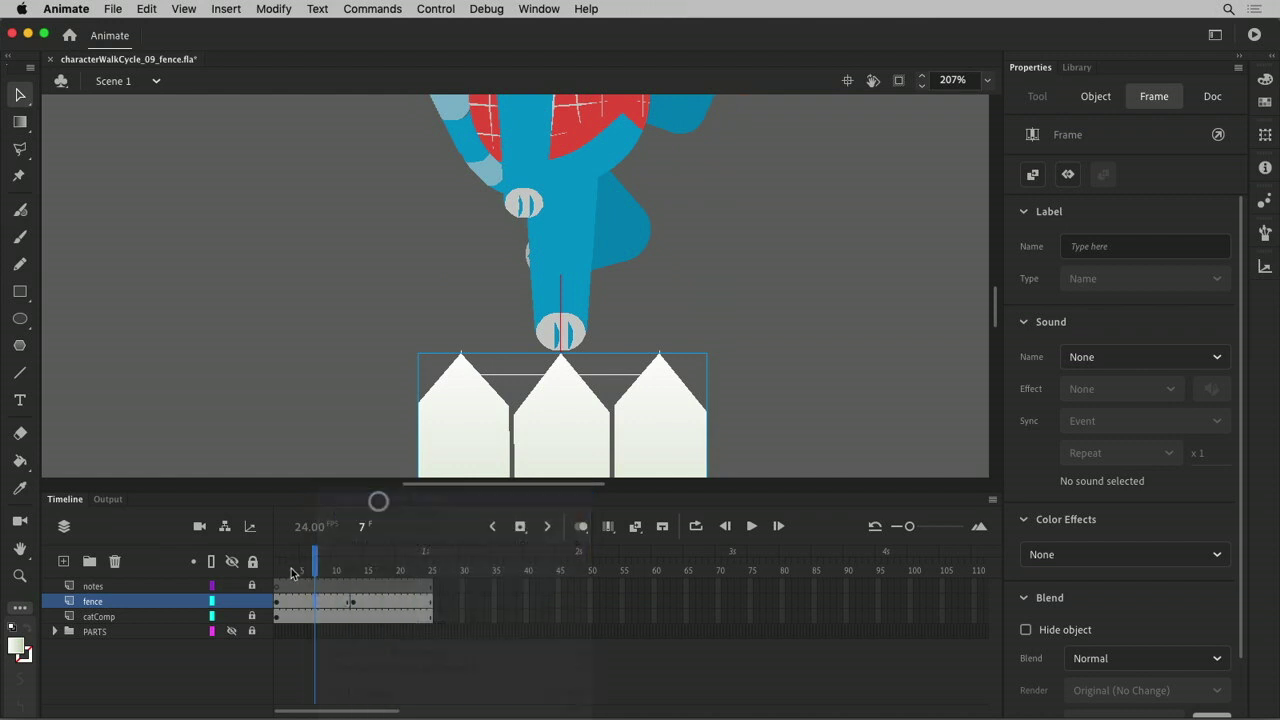
left_click_drag(299, 570, 254, 576)
Unlock the notes layer and inspect the fence instance's X position at frame 1.
left_click(248, 584)
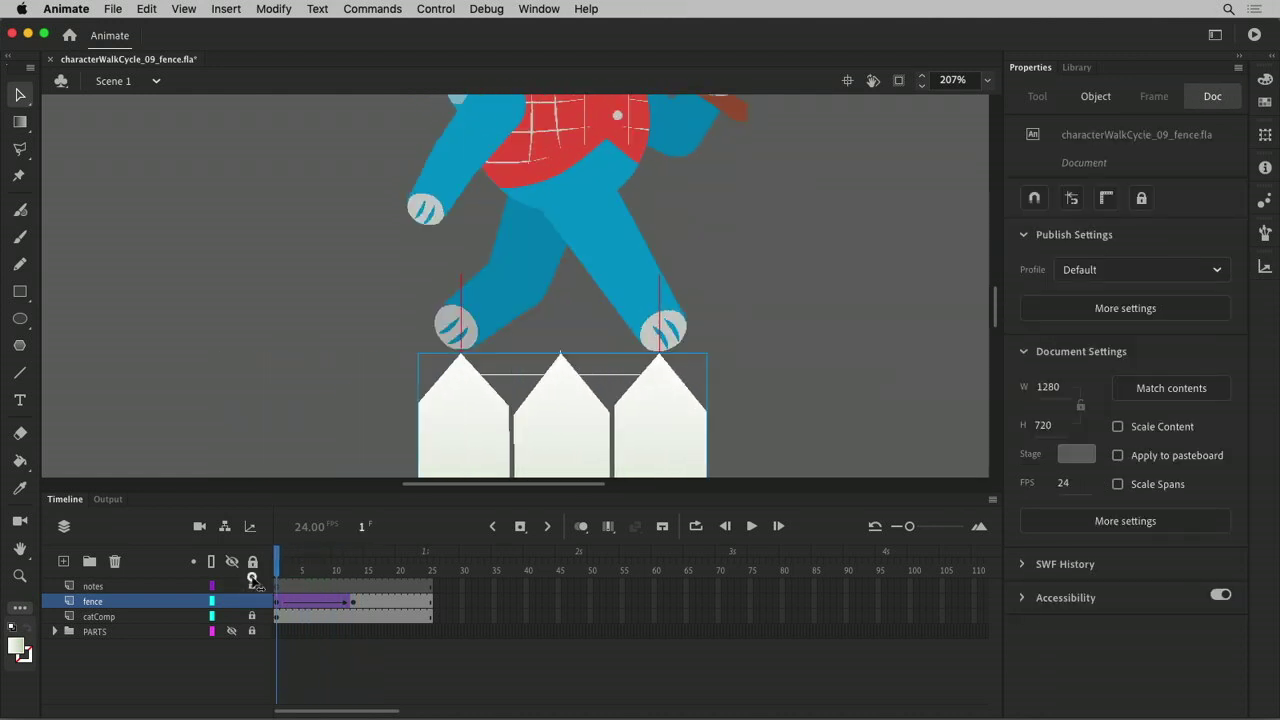
left_click(443, 400)
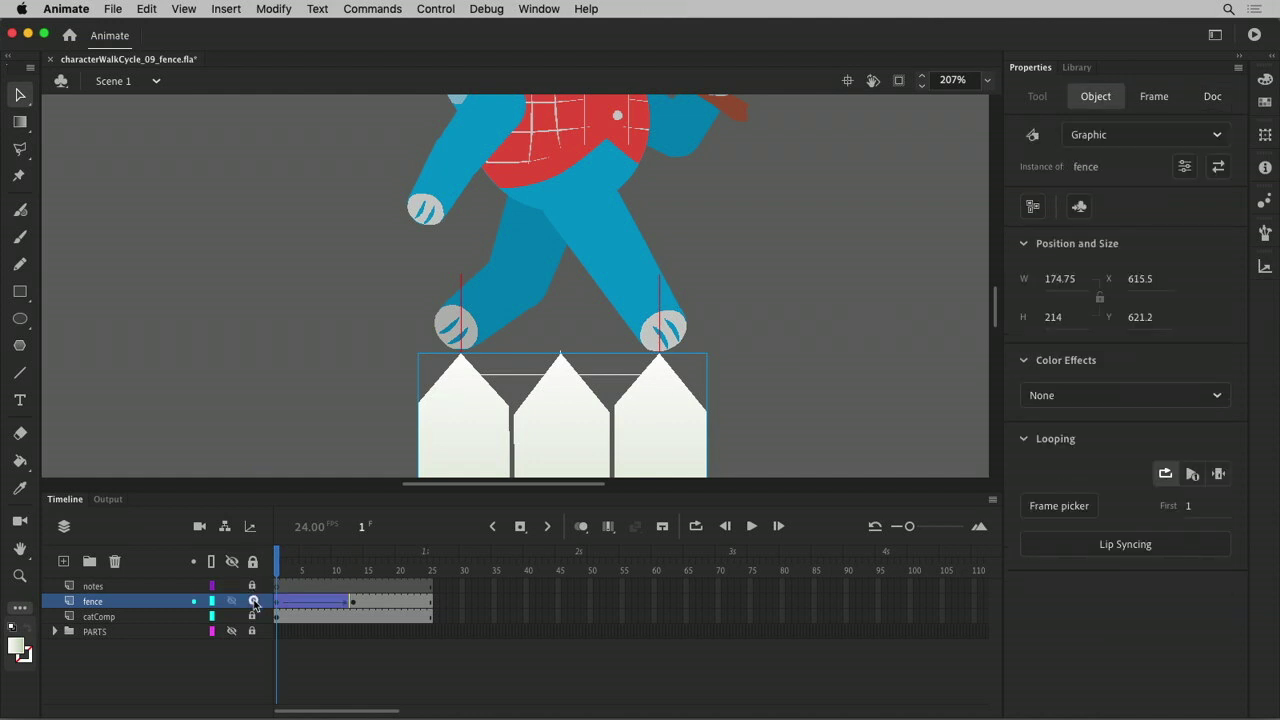
left_click(283, 599)
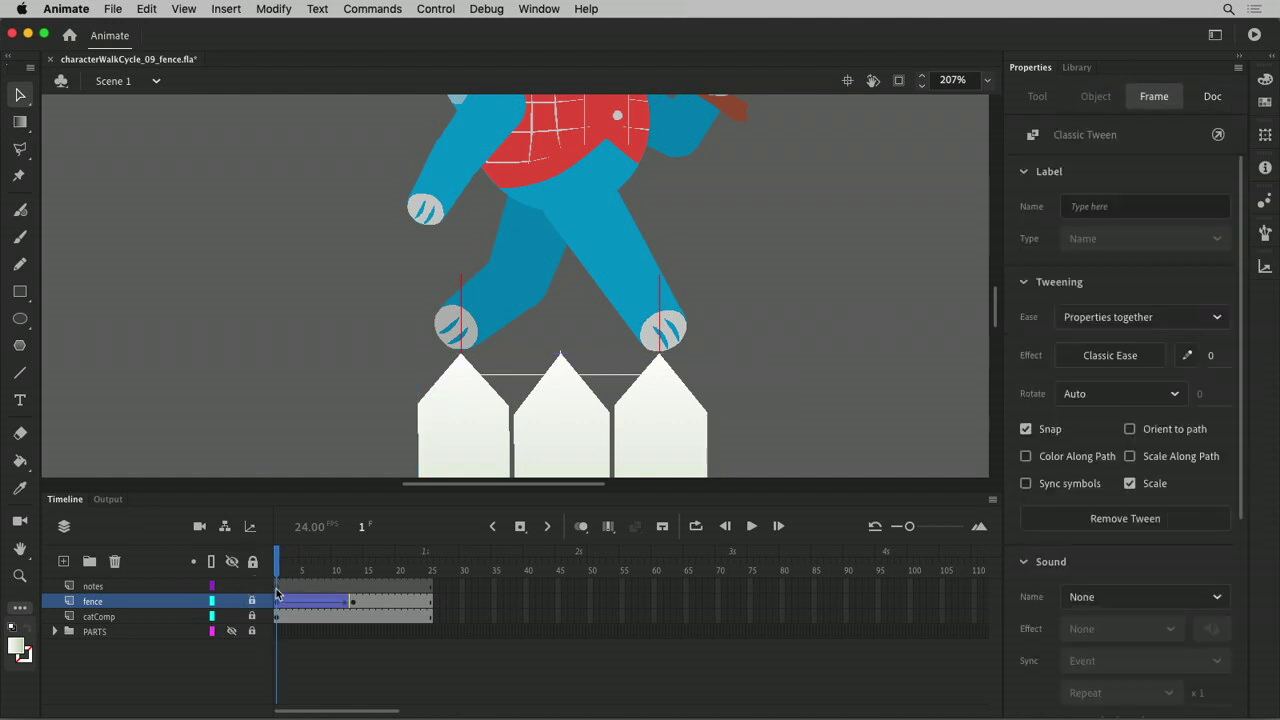
left_click(282, 586)
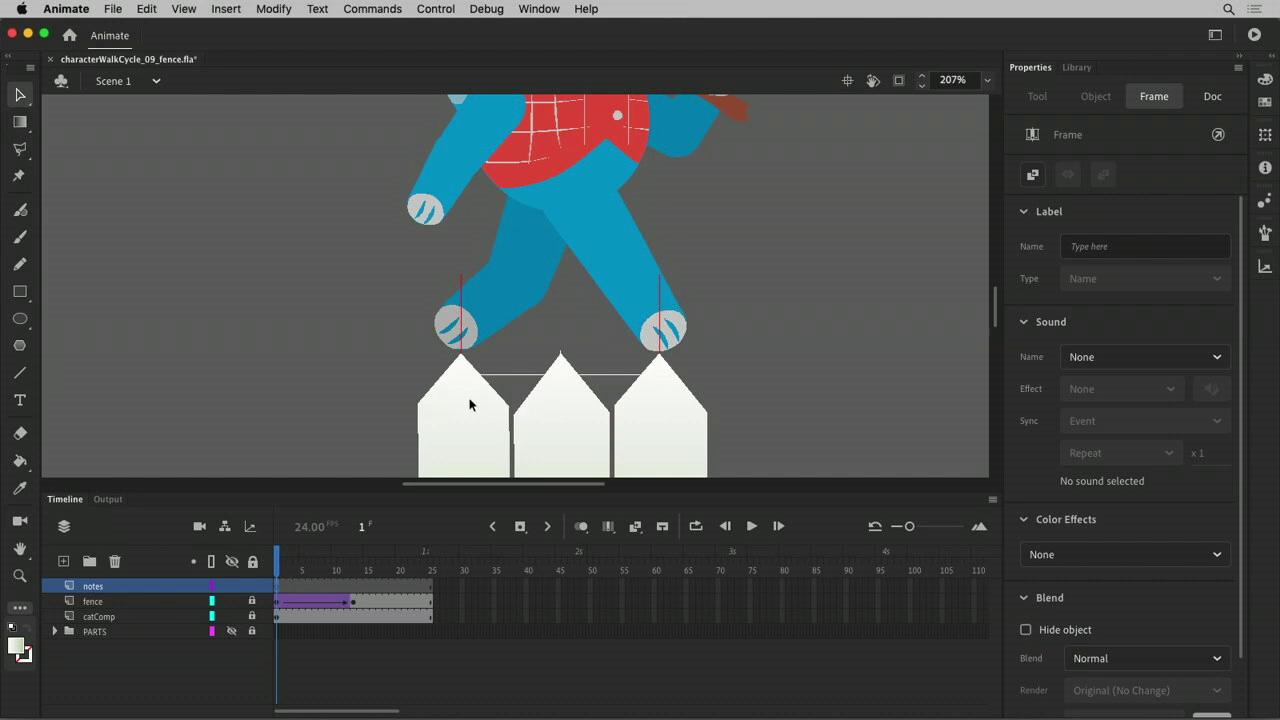
left_click(279, 601)
left_click(289, 601)
left_click(278, 601)
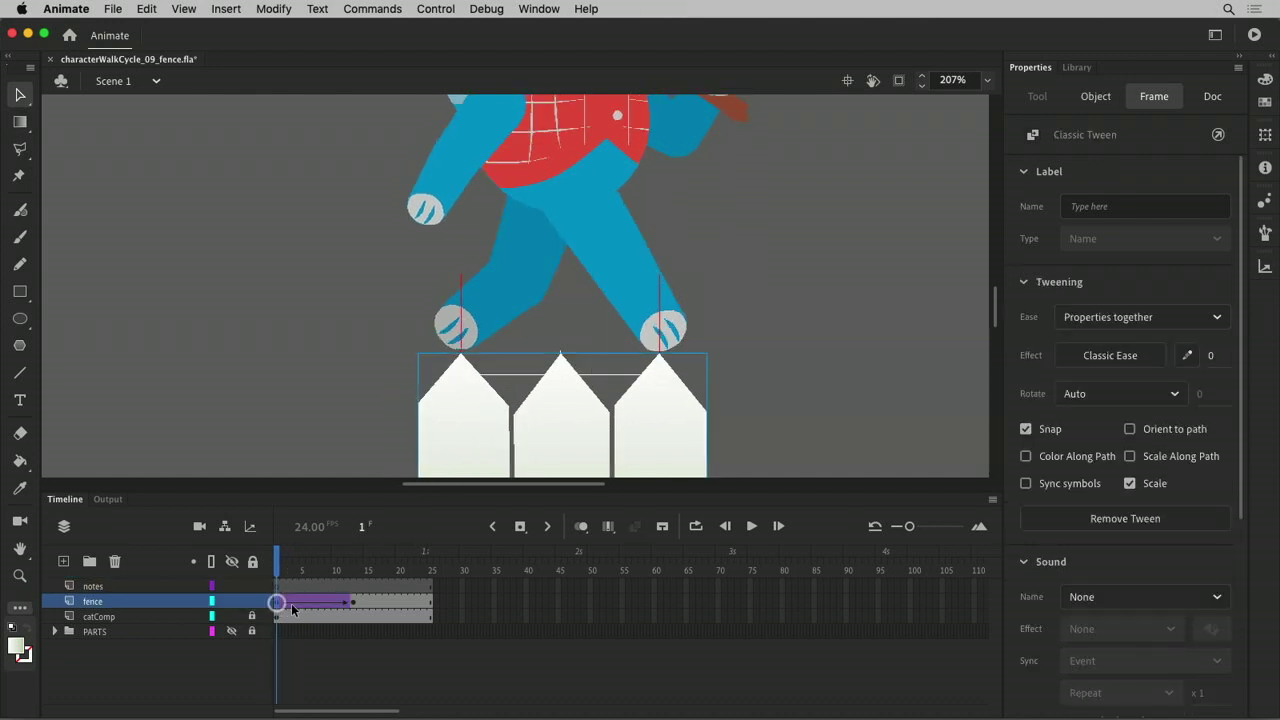
left_click(452, 450)
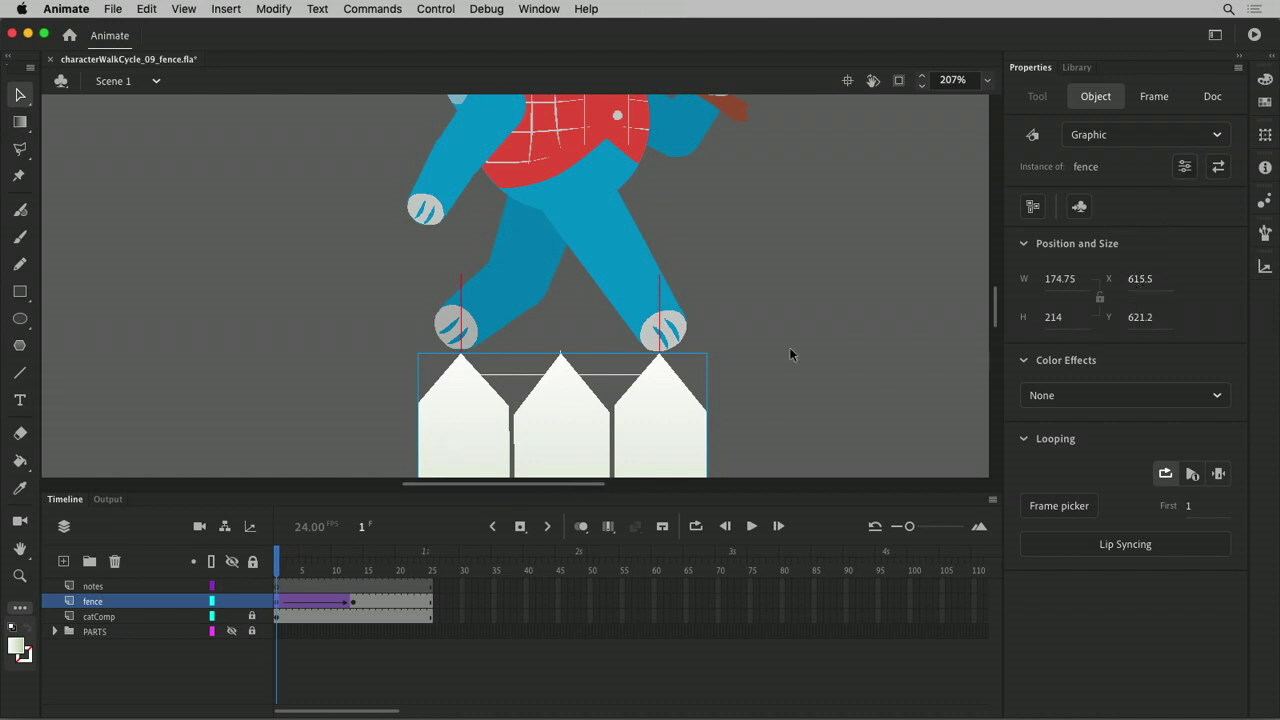
Lock the fence layer and set up the Classic Brush with a black fill for drawing on the notes layer.
left_click(279, 585)
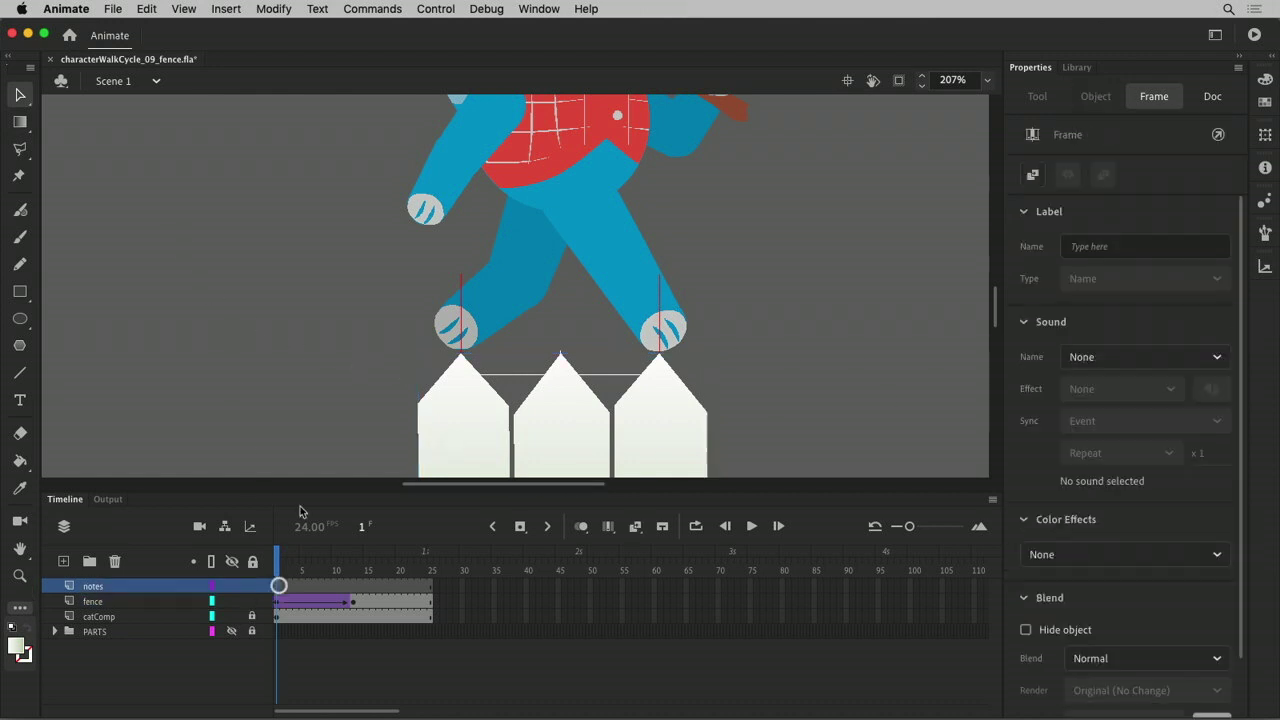
left_click(70, 152)
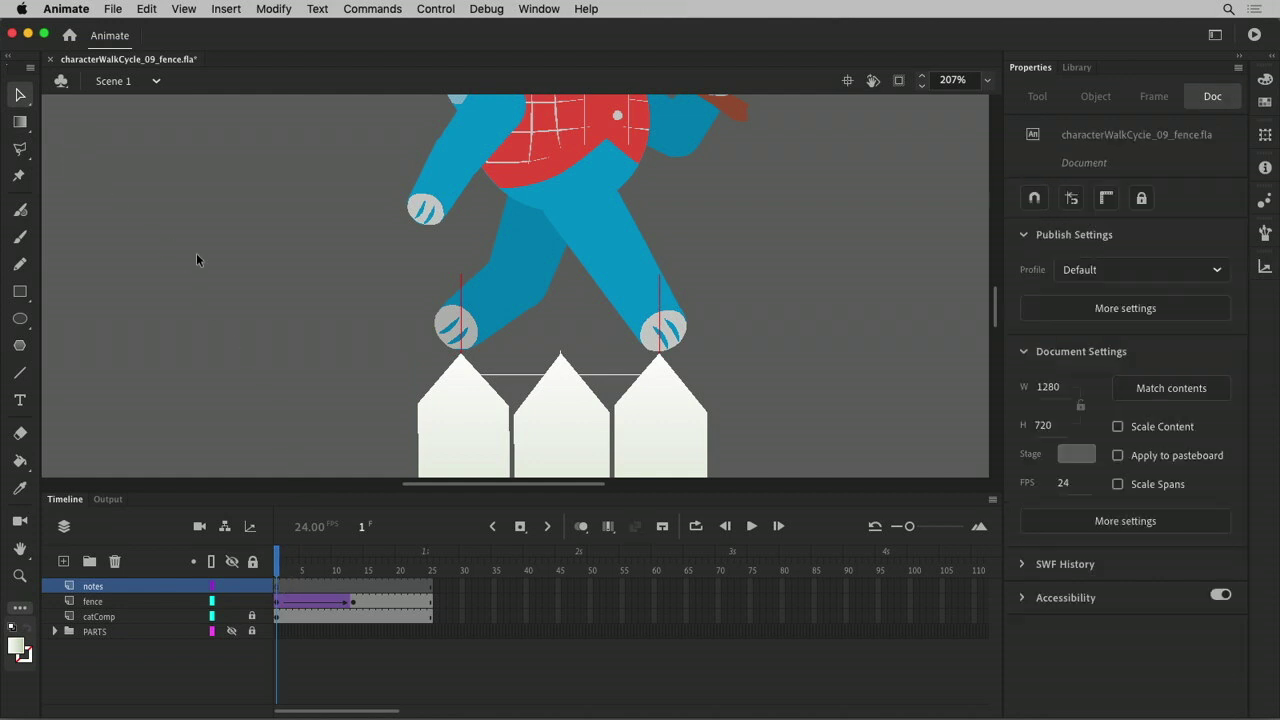
left_click(252, 601)
left_click(26, 235)
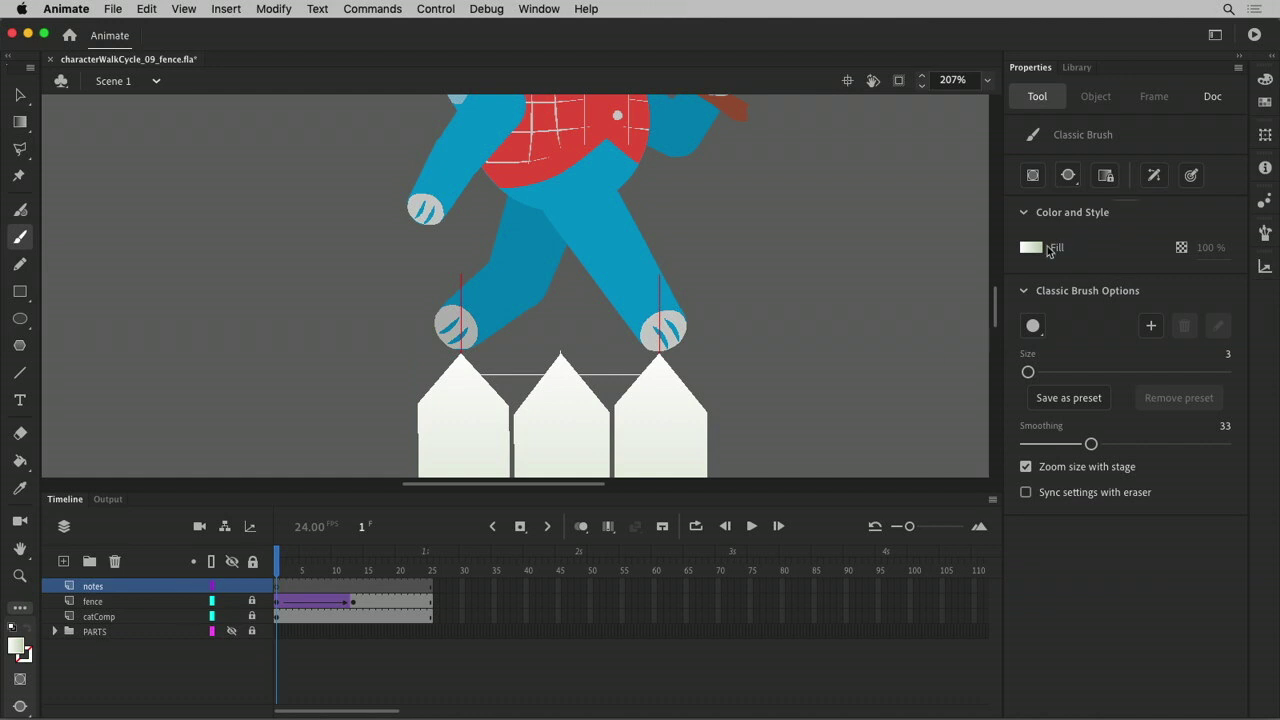
left_click(1031, 247)
left_click(785, 306)
Handwrite "1=615.5" on the notes layer in the empty stage area left of the cat.
left_click(63, 152)
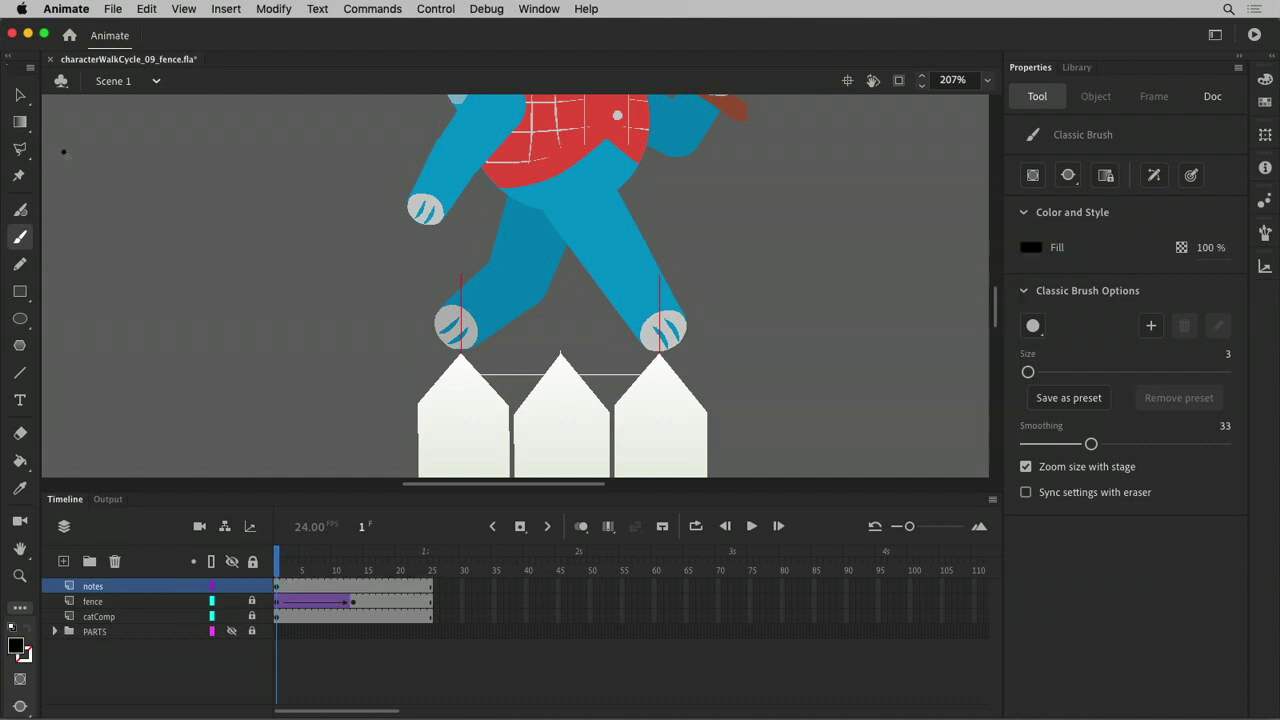
mouse_move(64, 154)
left_mouse_down()
mouse_move(65, 170)
mouse_move(103, 162)
left_mouse_up()
mouse_move(131, 148)
left_mouse_down()
mouse_move(129, 172)
mouse_move(146, 147)
mouse_move(147, 169)
mouse_move(180, 172)
left_mouse_up()
left_click(169, 164)
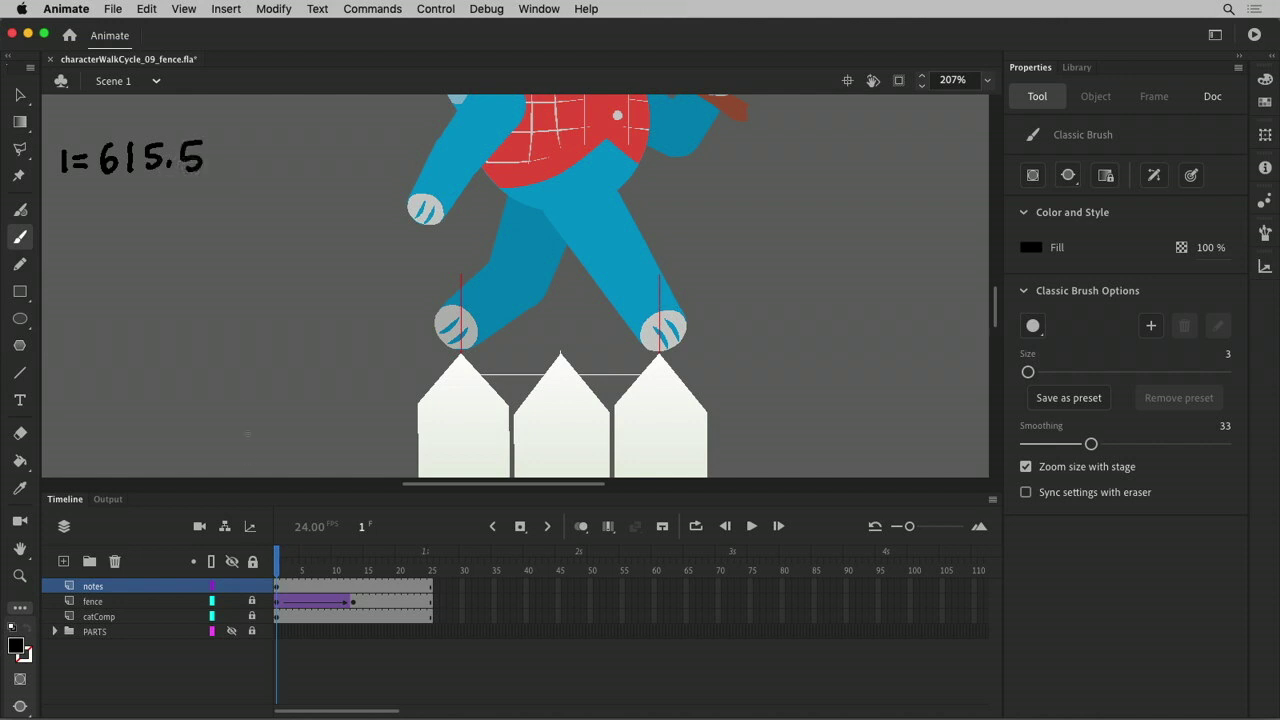
Unlock the fence layer and inspect the fence instance's X position at frame 13.
left_click(352, 585)
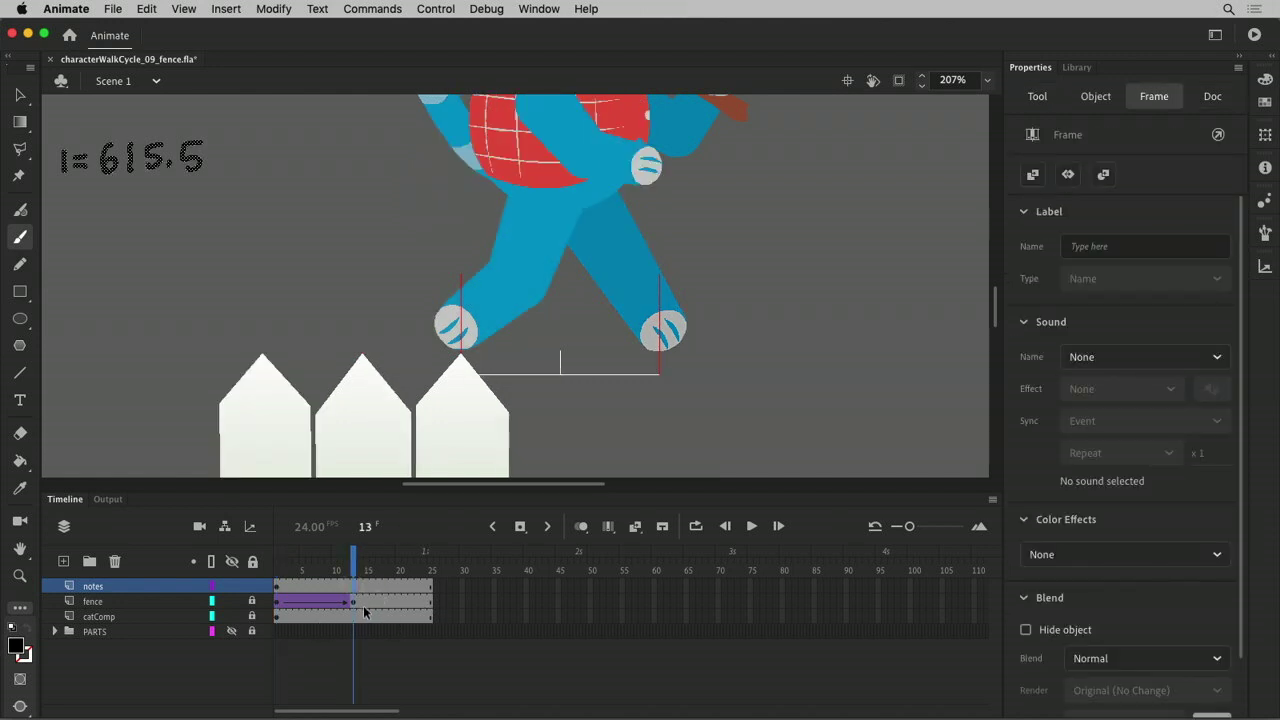
key("v")
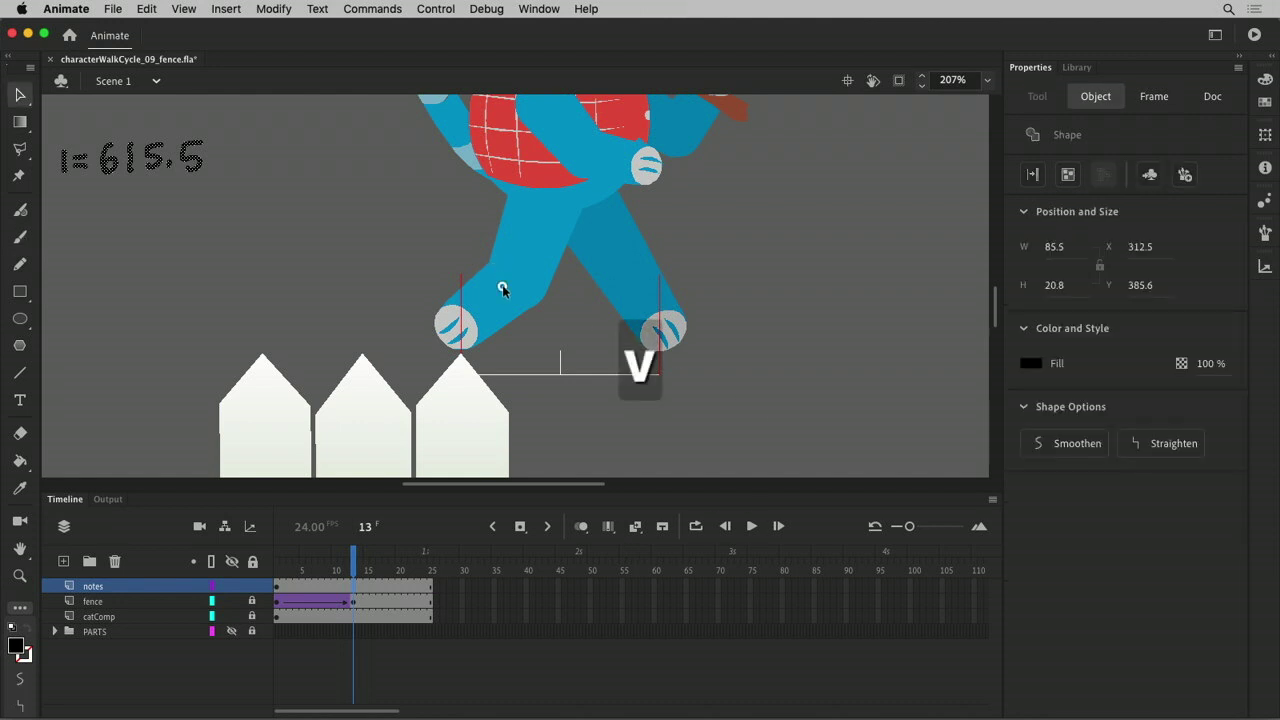
left_click(355, 586)
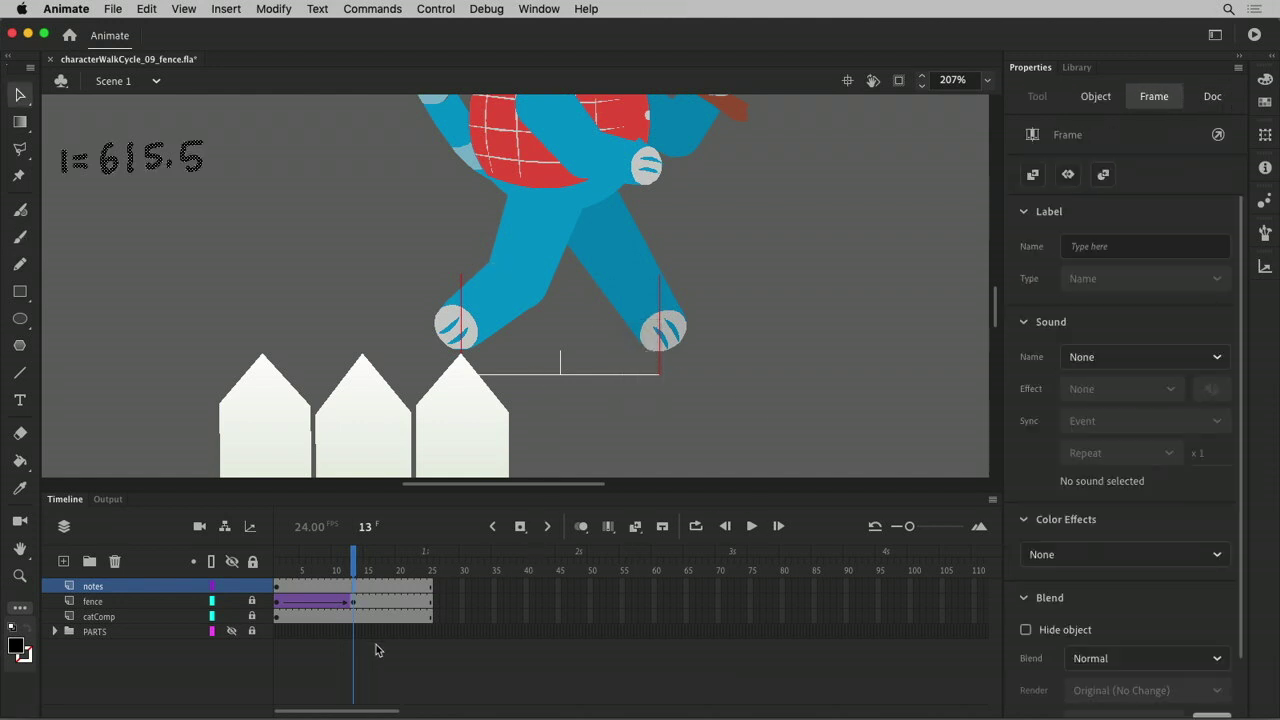
left_click(355, 602)
left_click(374, 455)
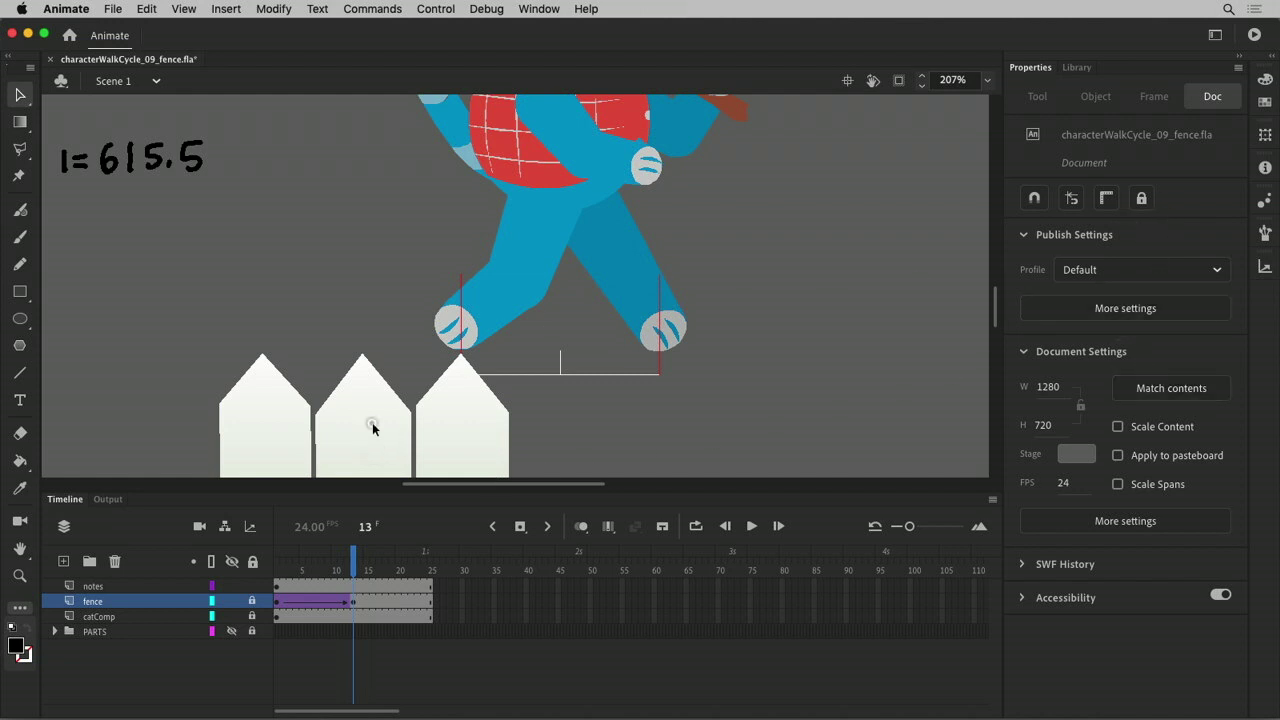
left_click(253, 601)
left_click(412, 458)
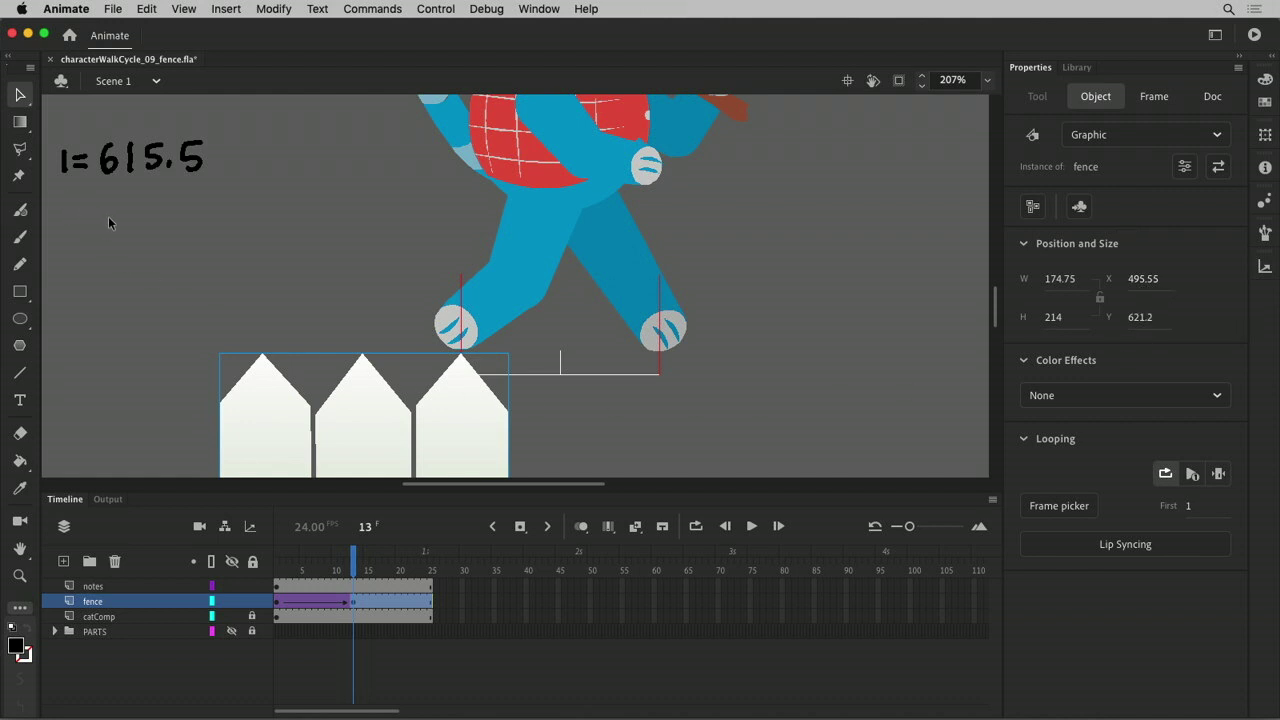
Handwrite "13=495.55" with a trailing arrow below the first note, and add a zero to make the first value 615.50.
key("b")
left_click(354, 587)
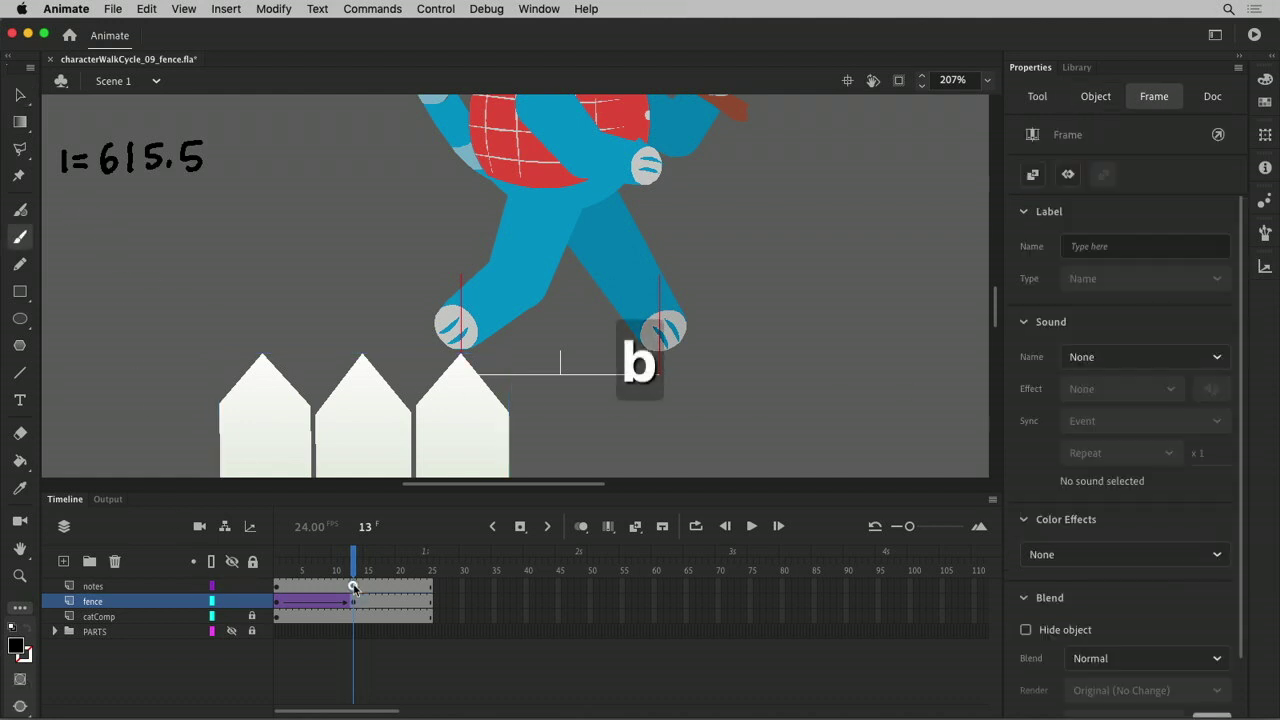
left_click_drag(54, 198, 50, 218)
mouse_move(57, 200)
left_mouse_down()
mouse_move(58, 217)
mouse_move(86, 196)
mouse_move(113, 206)
mouse_move(140, 191)
mouse_move(141, 209)
mouse_move(154, 209)
mouse_move(195, 183)
left_mouse_up()
mouse_move(195, 184)
left_mouse_down()
mouse_move(191, 207)
mouse_move(216, 184)
left_mouse_up()
left_click_drag(216, 185, 212, 209)
left_click_drag(222, 141, 220, 142)
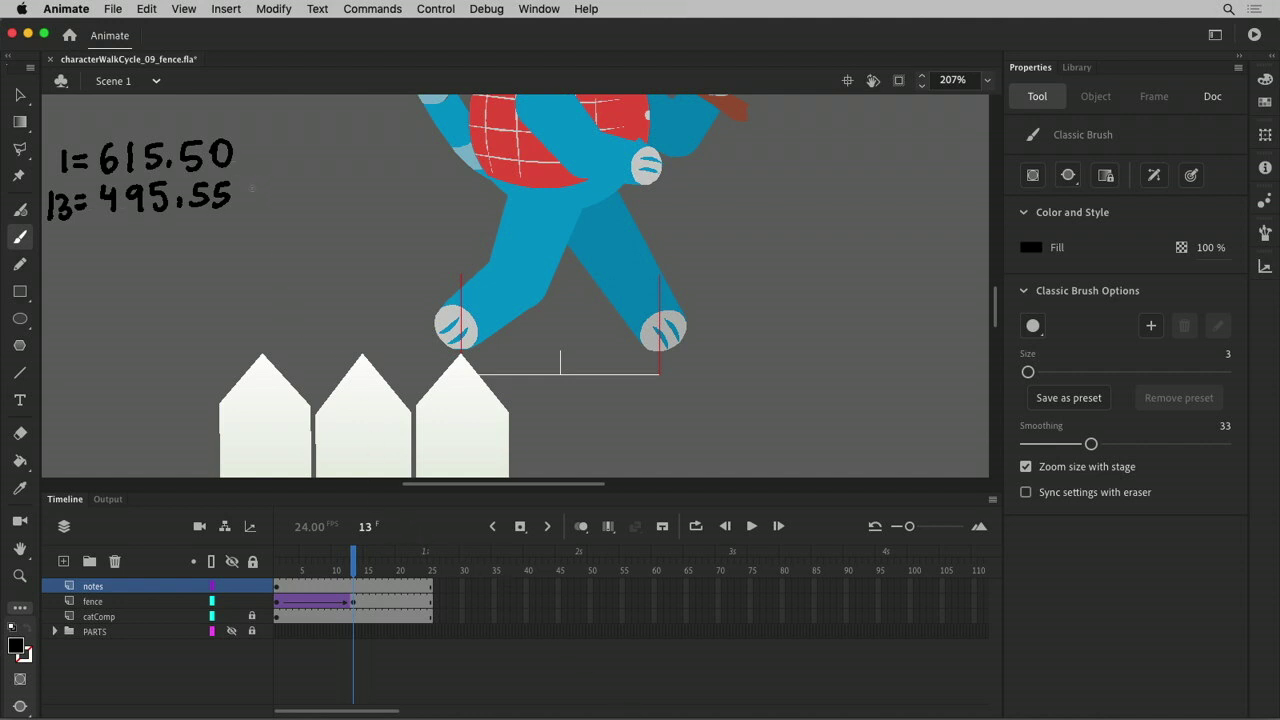
mouse_move(258, 182)
left_mouse_down()
mouse_move(273, 192)
mouse_move(259, 204)
left_mouse_up()
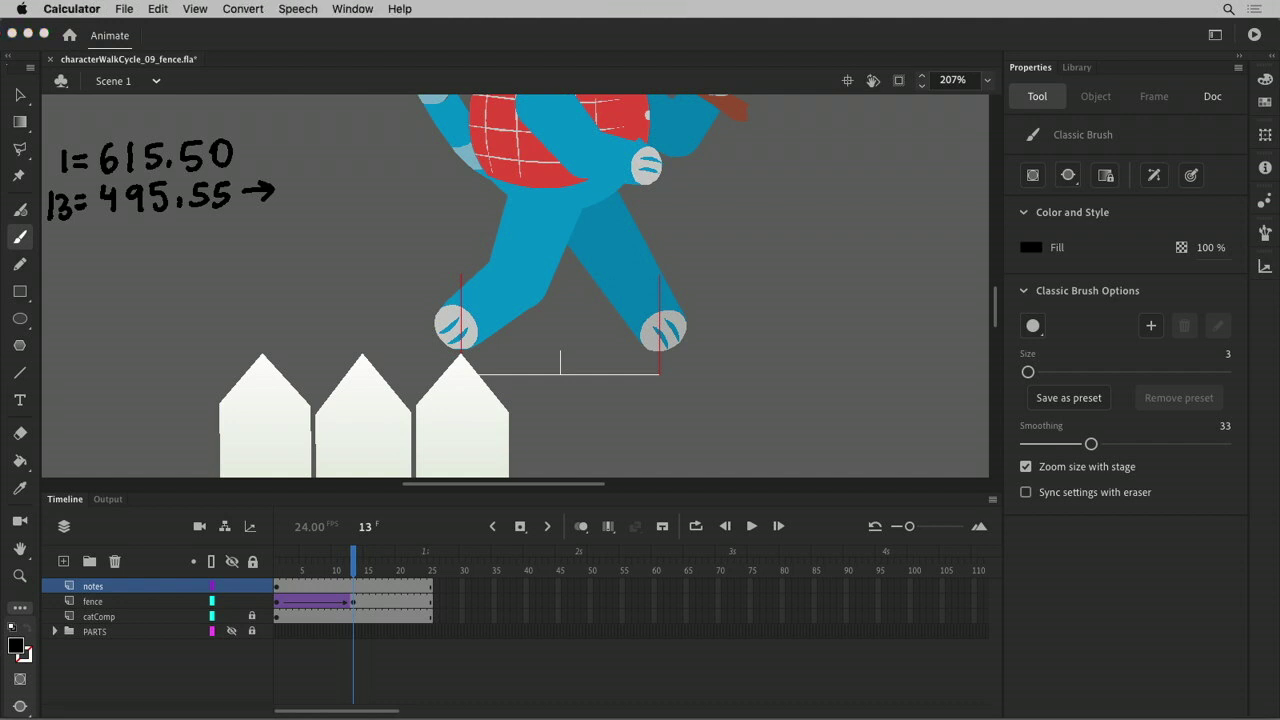
Switch to the Calculator and subtract 495.55 from 615.5.
left_click(897, 361)
left_click(806, 390)
left_click(842, 358)
left_click(814, 395)
left_click(849, 358)
left_click(850, 358)
key("5")
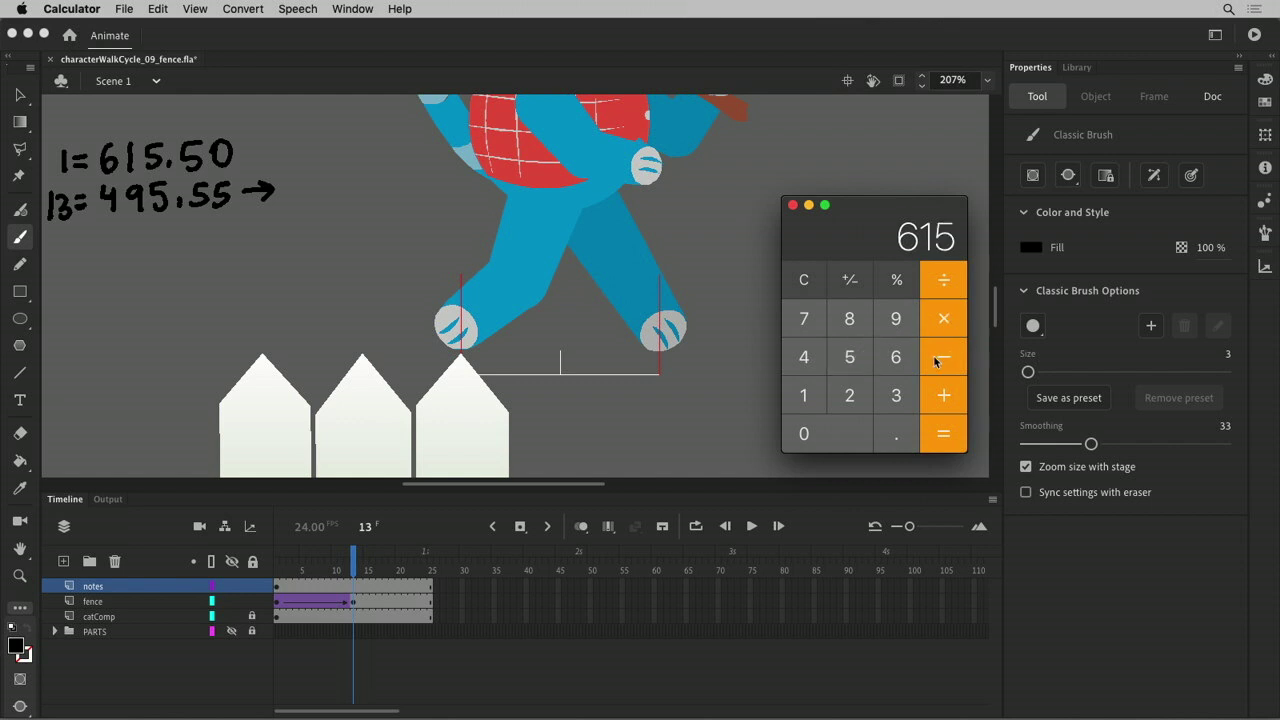
type(".5")
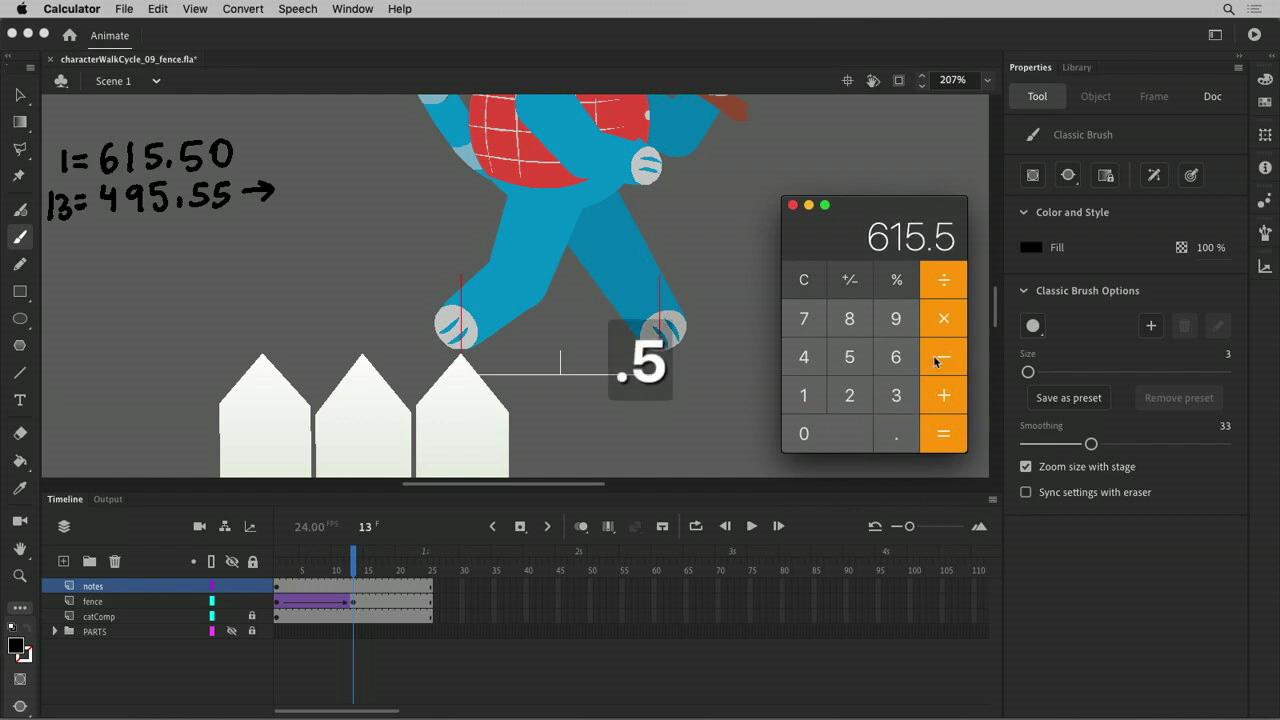
type("-495")
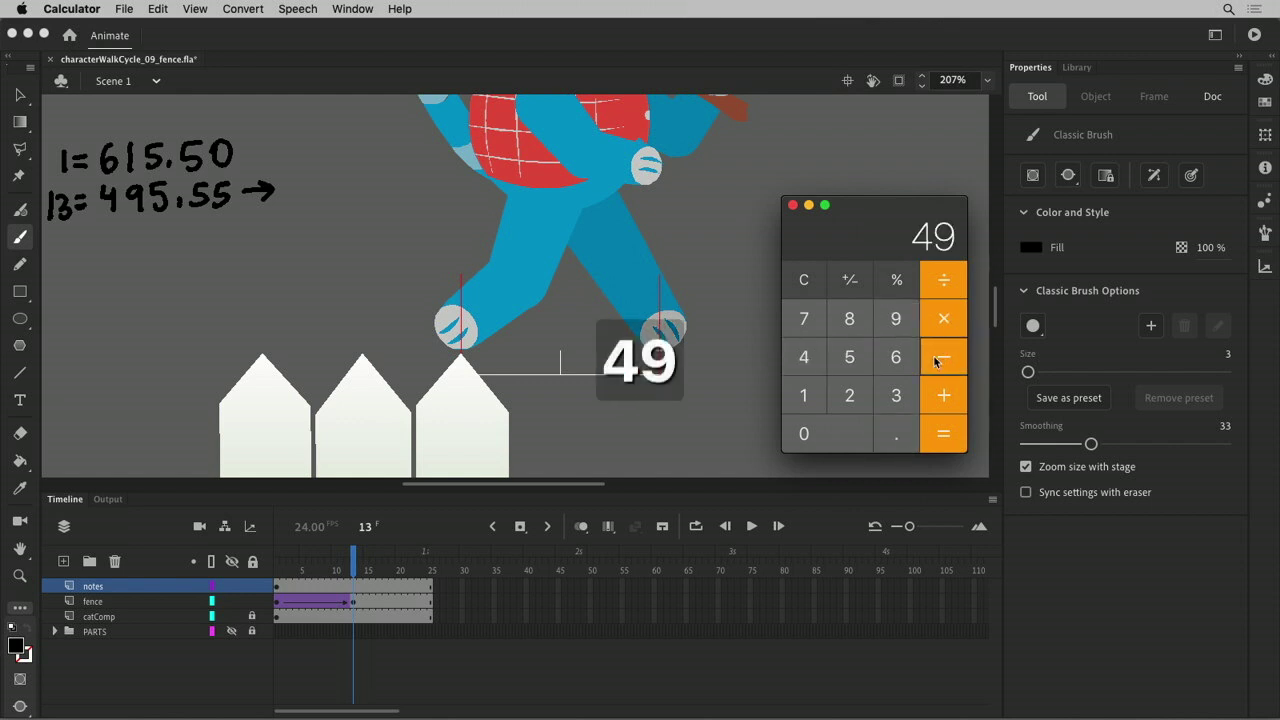
type(".55")
key("Return")
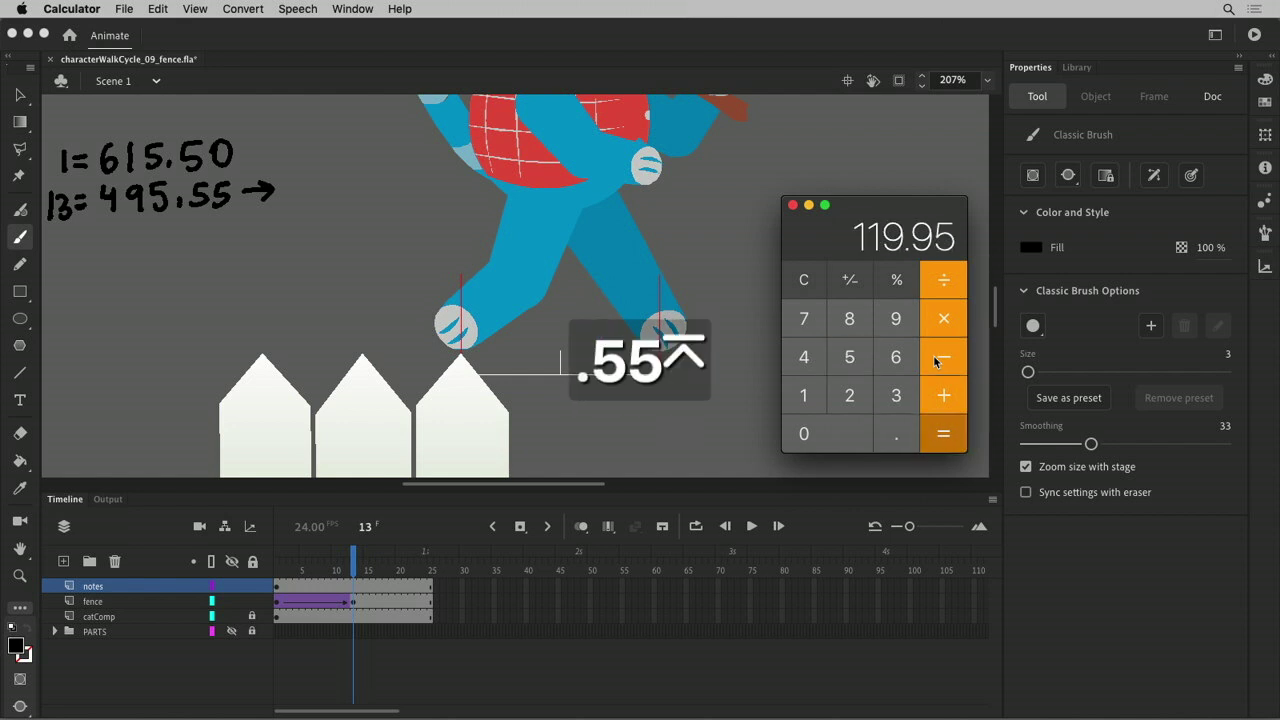
Back in Animate, handwrite "119.95" after the arrow and "120 px" beneath it with the Classic Brush.
left_click(292, 191)
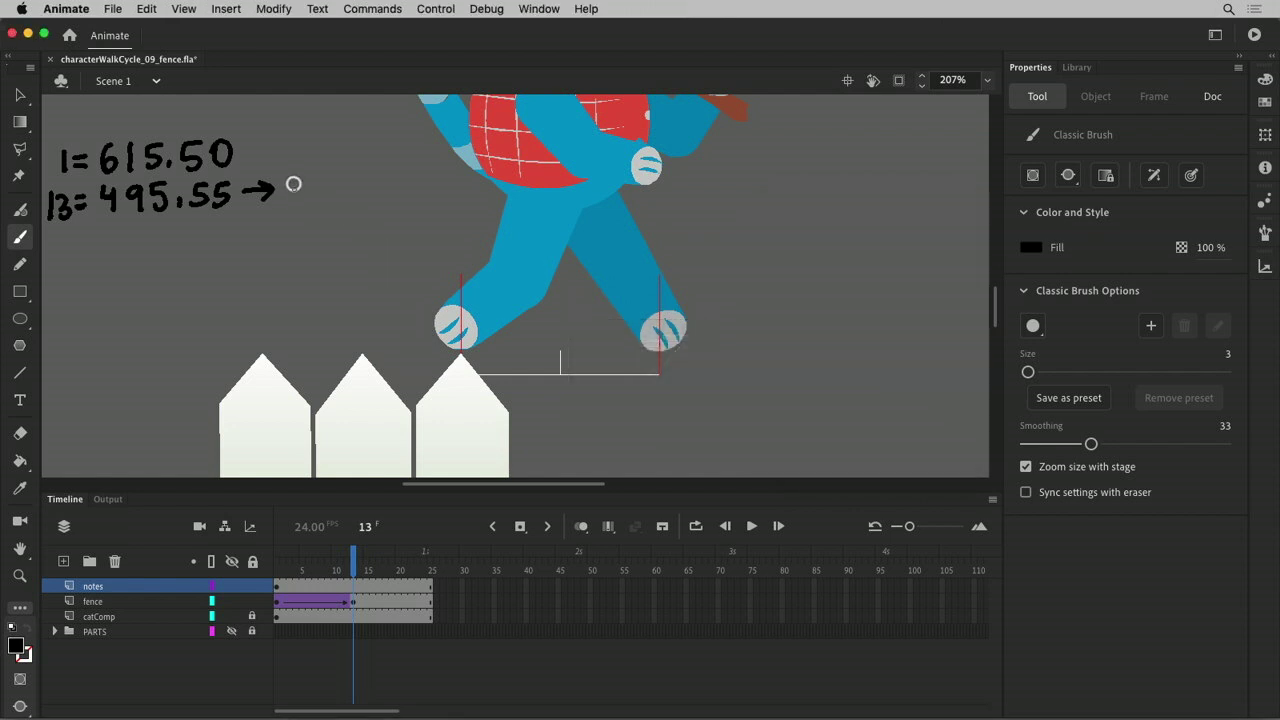
mouse_move(294, 182)
left_mouse_down()
mouse_move(291, 207)
mouse_move(334, 183)
mouse_move(329, 201)
left_mouse_up()
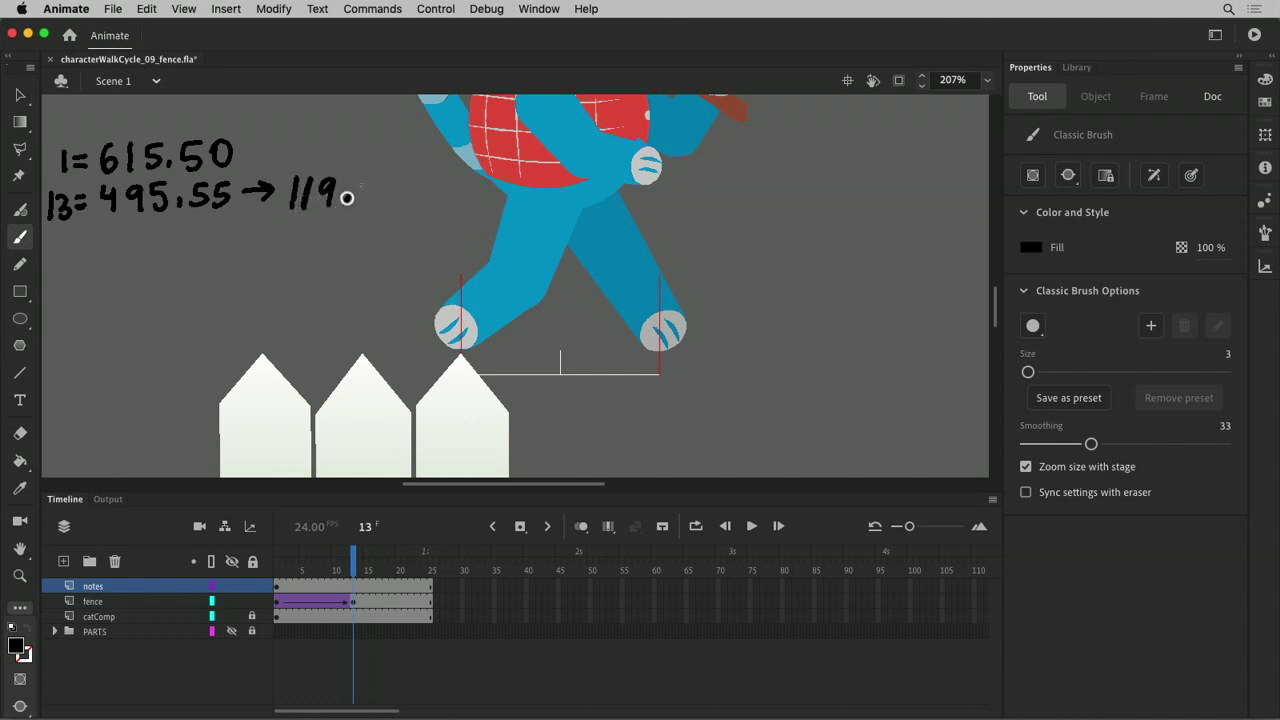
mouse_move(369, 184)
left_mouse_down()
mouse_move(366, 201)
mouse_move(379, 200)
left_mouse_up()
left_click_drag(384, 180, 398, 176)
mouse_move(295, 222)
left_mouse_down()
mouse_move(289, 242)
mouse_move(322, 241)
left_mouse_up()
left_click_drag(340, 222, 401, 237)
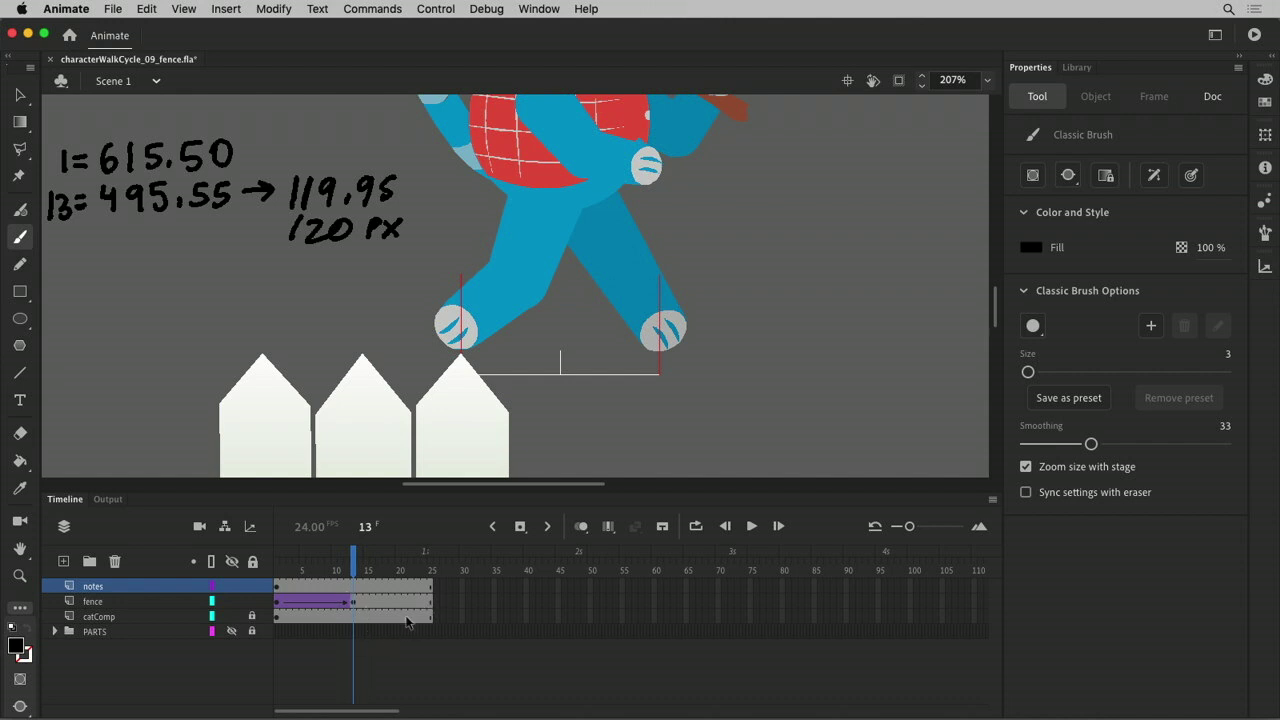
Handwrite "25=" below the frame 13 note and subtract 120 from 495.55 in the Calculator.
mouse_move(47, 241)
left_mouse_down()
mouse_move(58, 257)
mouse_move(73, 237)
mouse_move(89, 249)
left_mouse_up()
key("super+Tab")
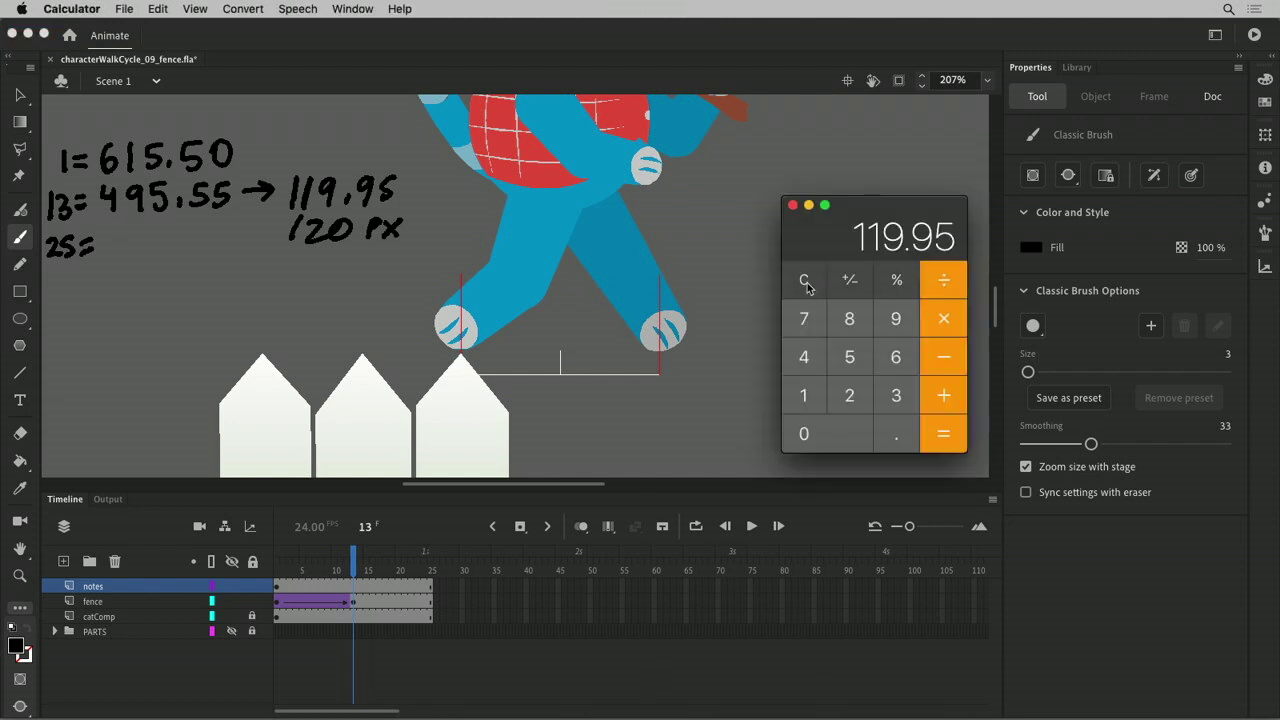
left_click(806, 280)
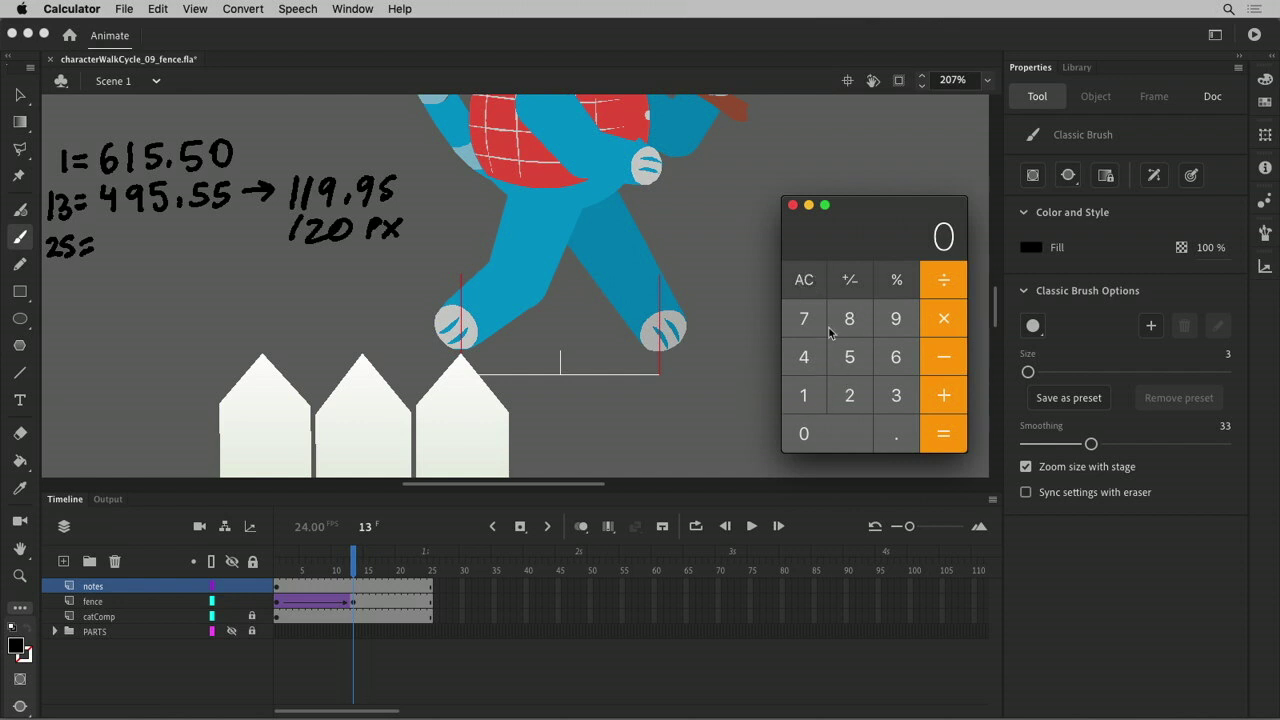
type("495.55")
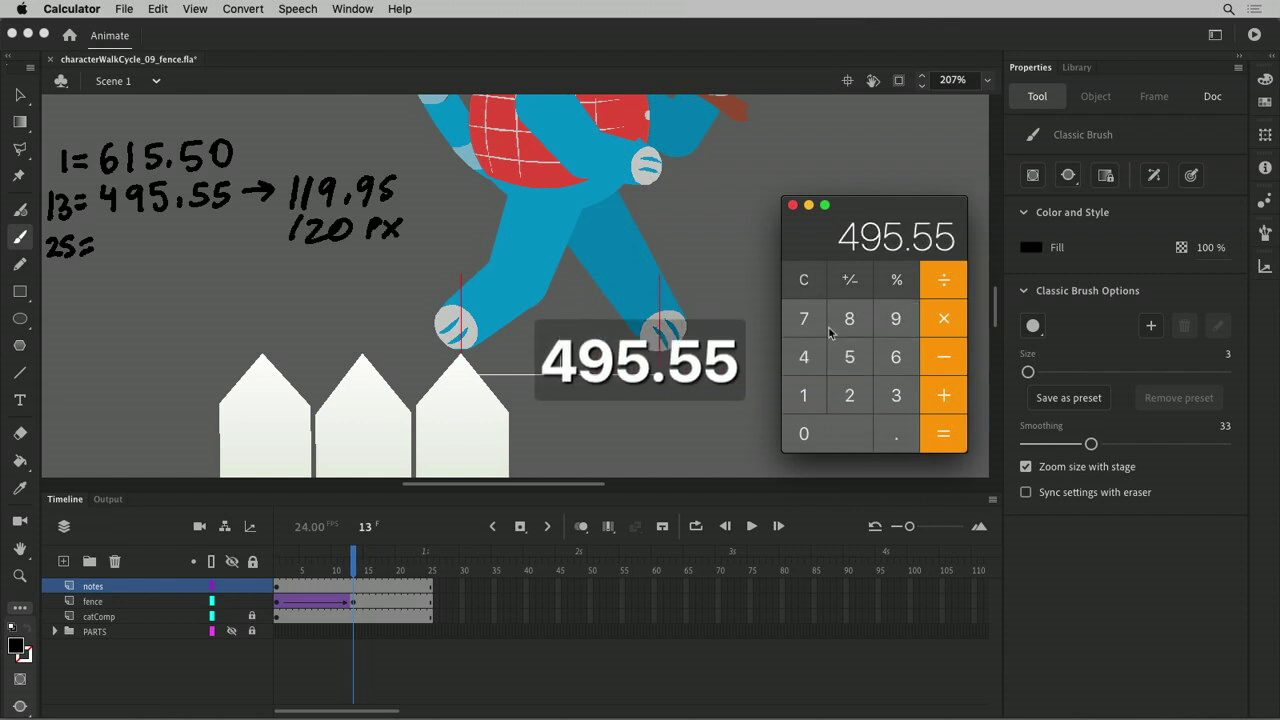
type("-120")
key("Return")
Return to Animate and handwrite "375.55" after "25=" in the notes.
left_click(109, 238)
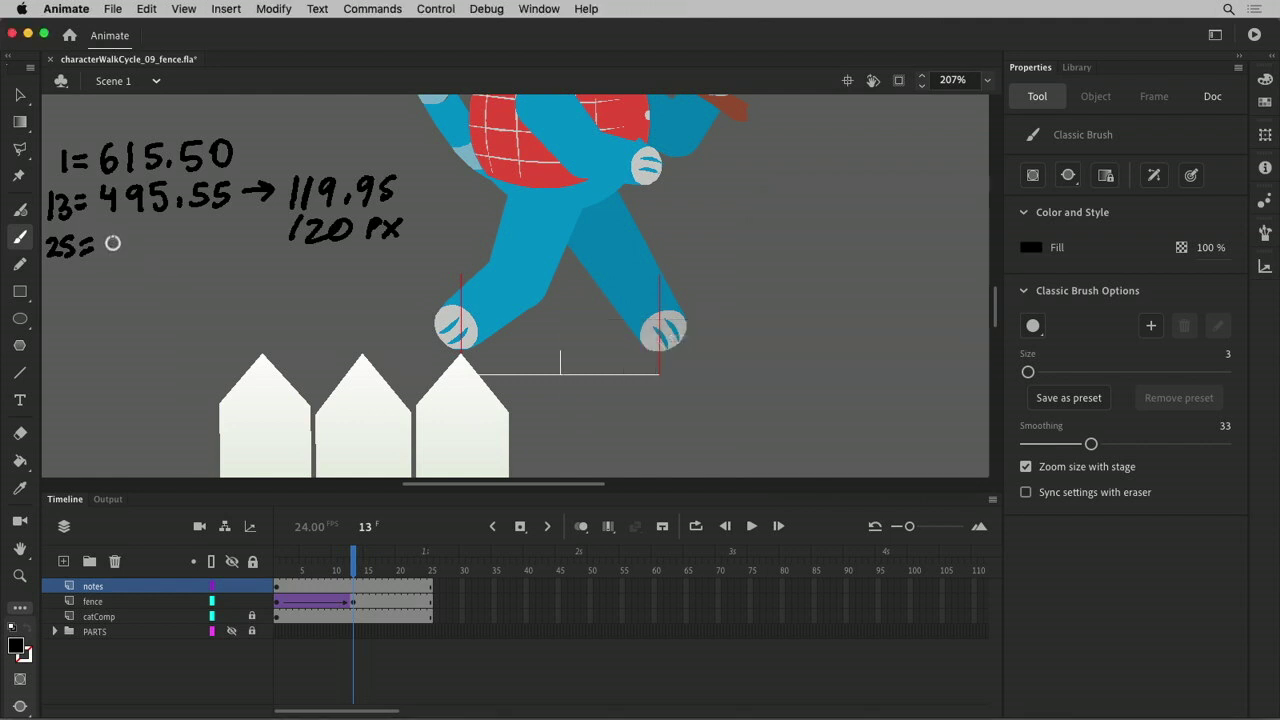
mouse_move(106, 236)
left_mouse_down()
mouse_move(117, 254)
mouse_move(160, 240)
mouse_move(216, 248)
left_mouse_up()
left_click(186, 244)
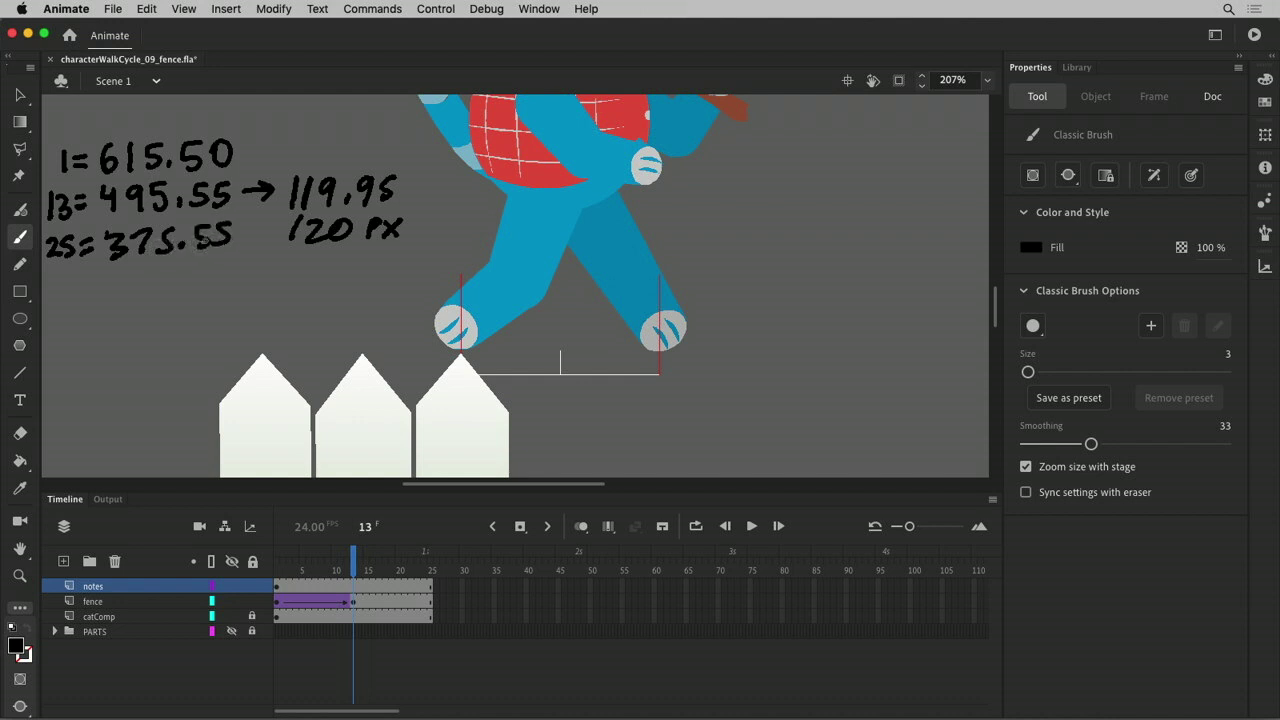
Insert a keyframe at frame 25 of the fence layer and set the fence instance's X position to 375.55.
left_click(427, 602)
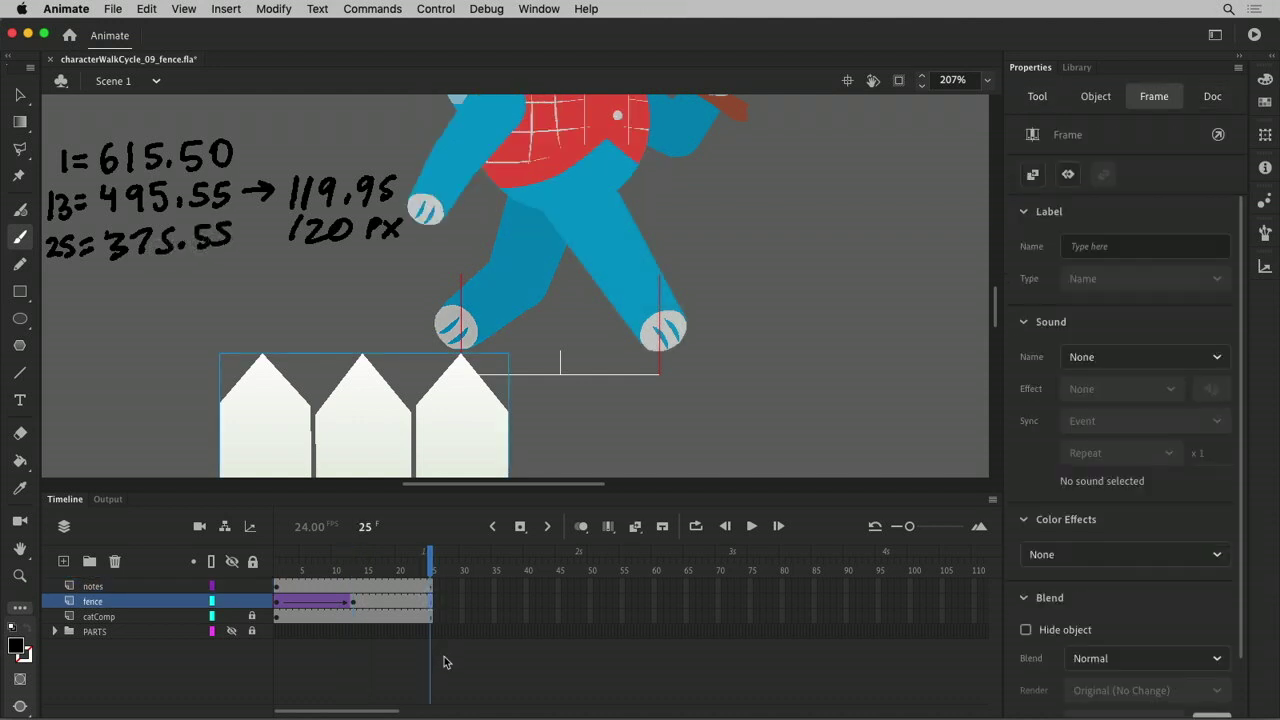
key("F6")
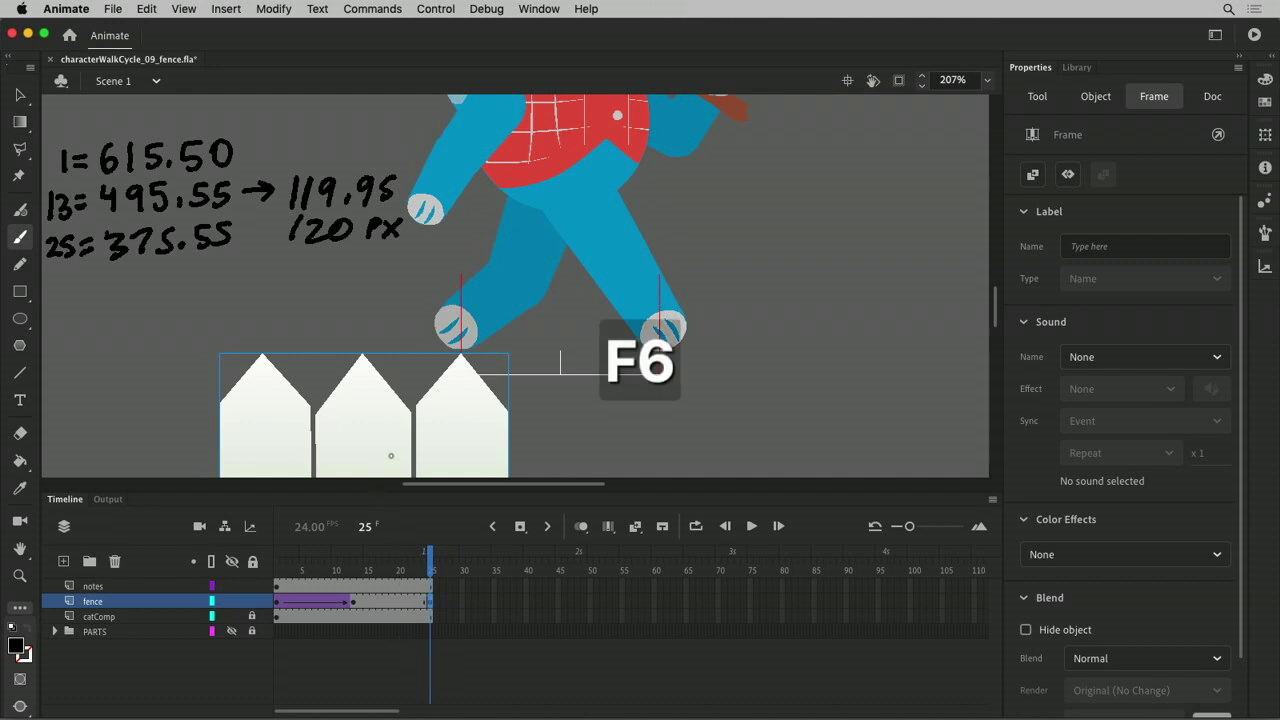
key("v")
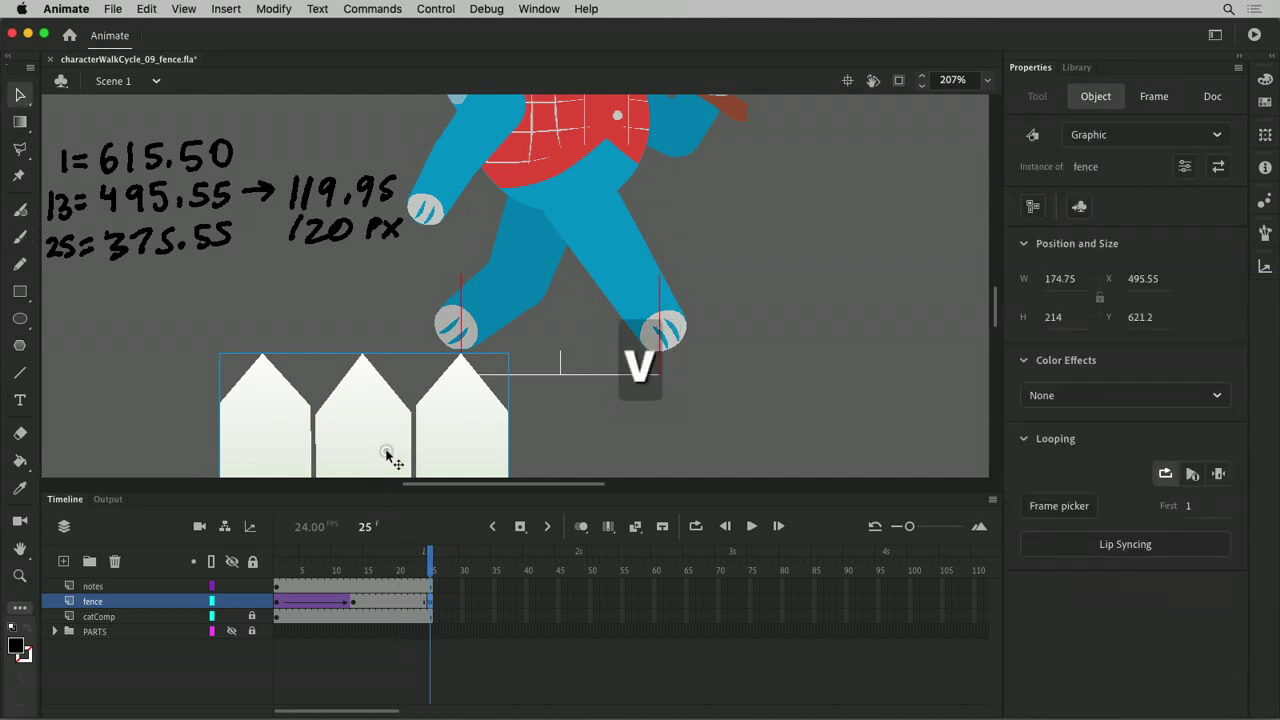
left_click(1155, 288)
type("375.55")
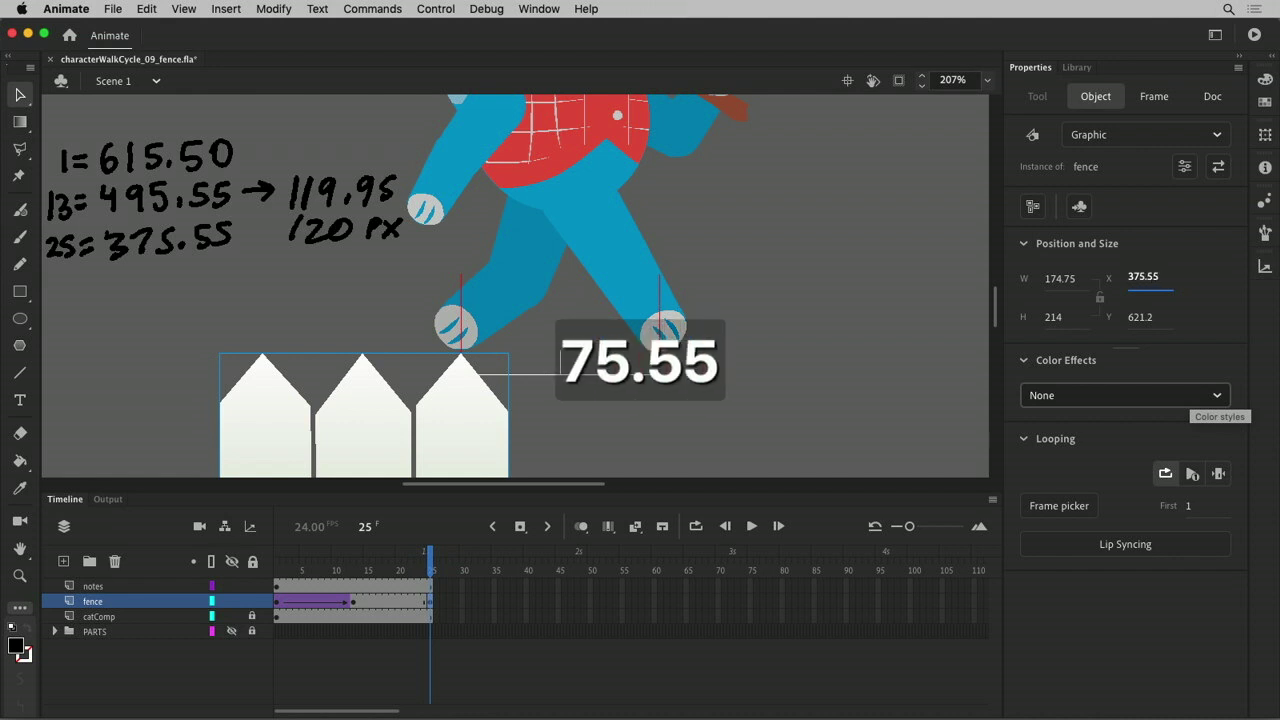
key("Return")
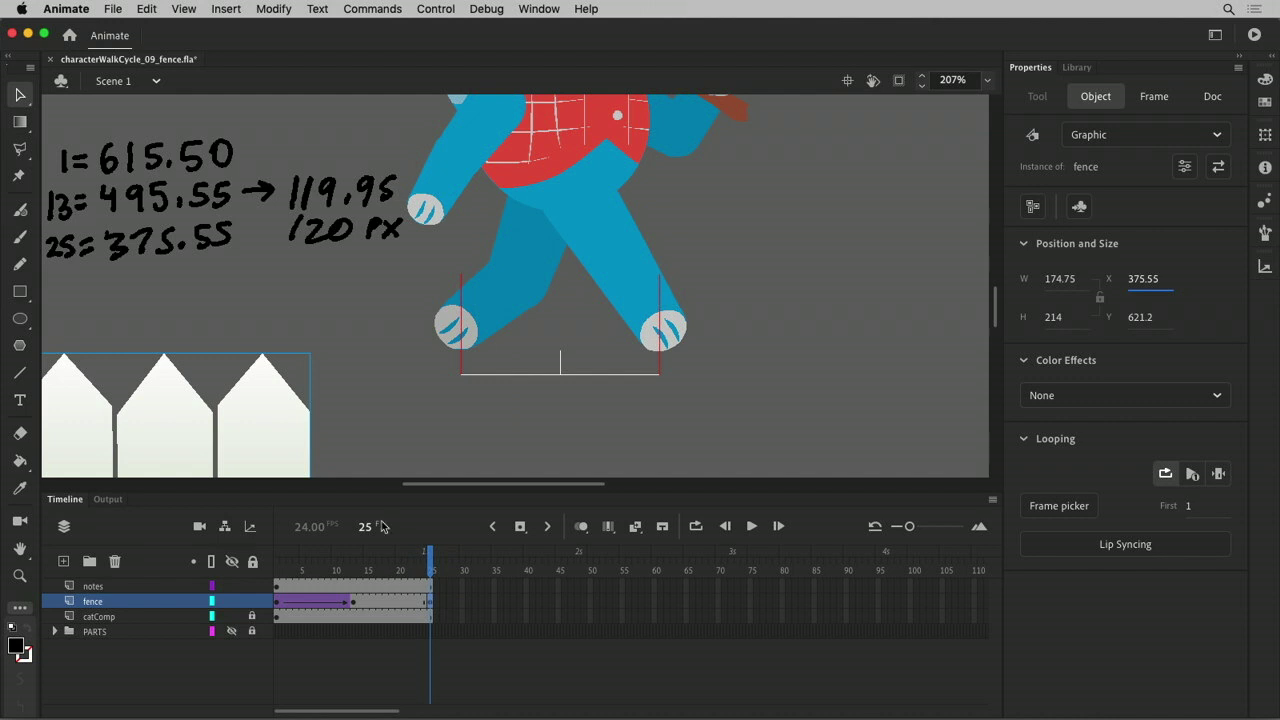
Edit the fence symbol from frame 13, duplicate its three pickets to form a row of six, and return to Scene 1.
left_click(355, 604)
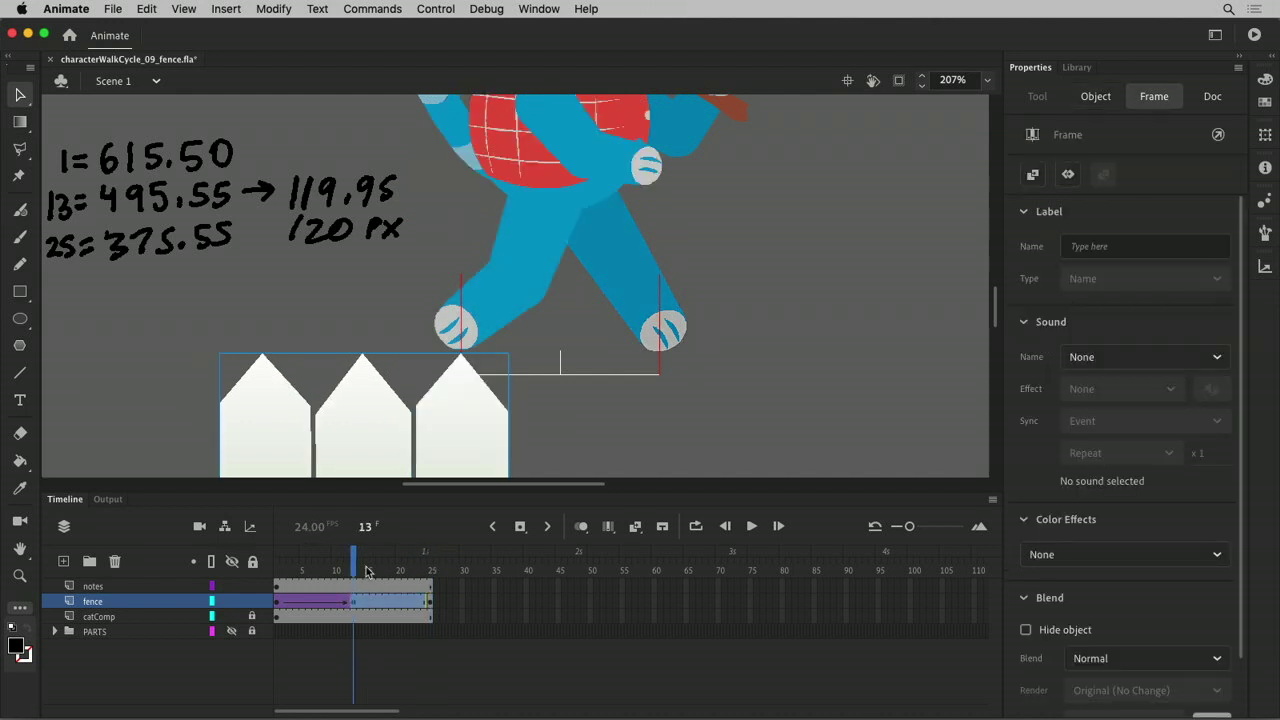
double_click(449, 433)
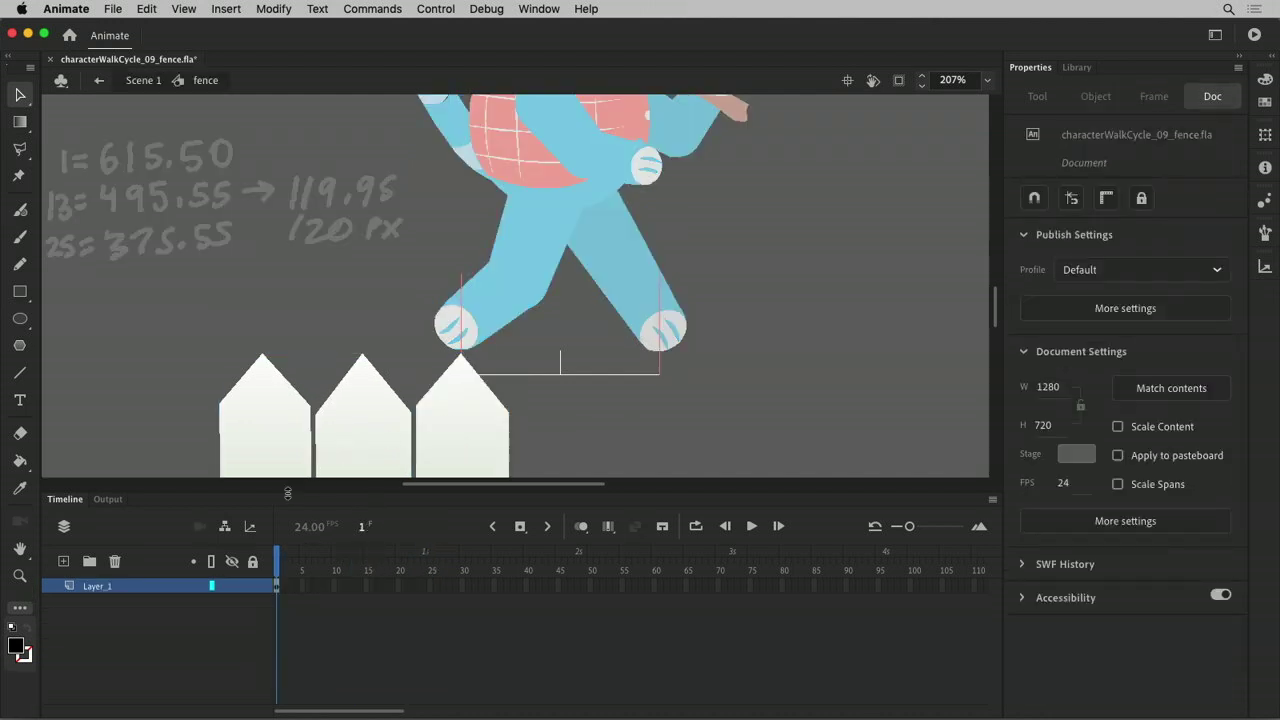
left_click(263, 443)
left_click(357, 434)
left_click(457, 420)
left_click_drag(177, 421, 546, 423)
left_click_drag(291, 443, 578, 430)
left_click(153, 82)
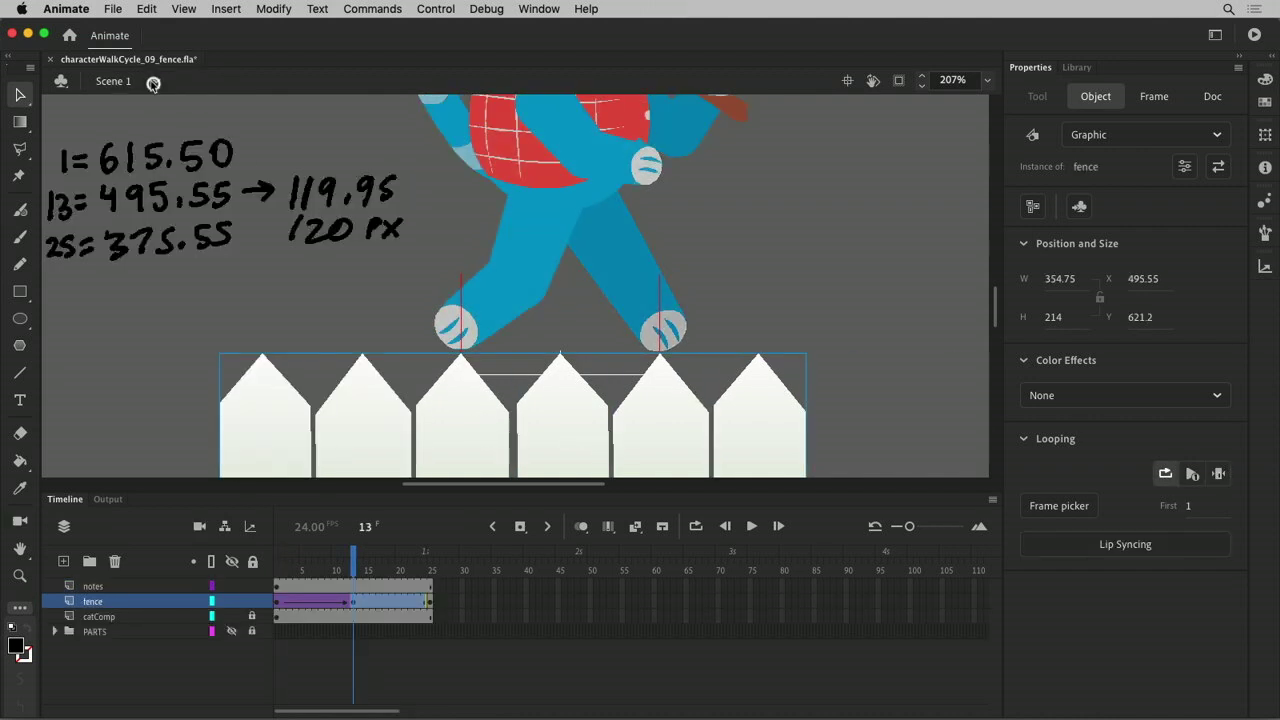
Clear the fence keyframe at frame 13 so one classic tween spans frames 1 to 25, and scrub to the end.
left_click(355, 602)
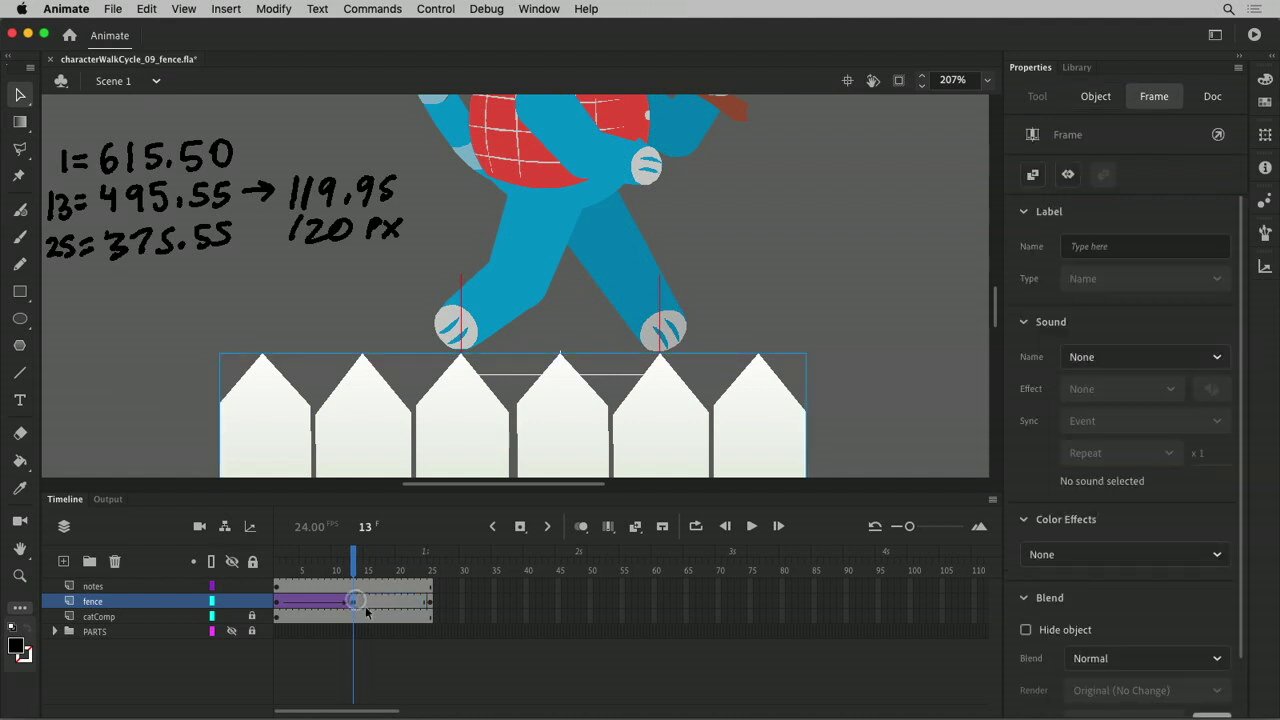
key("shift+F6")
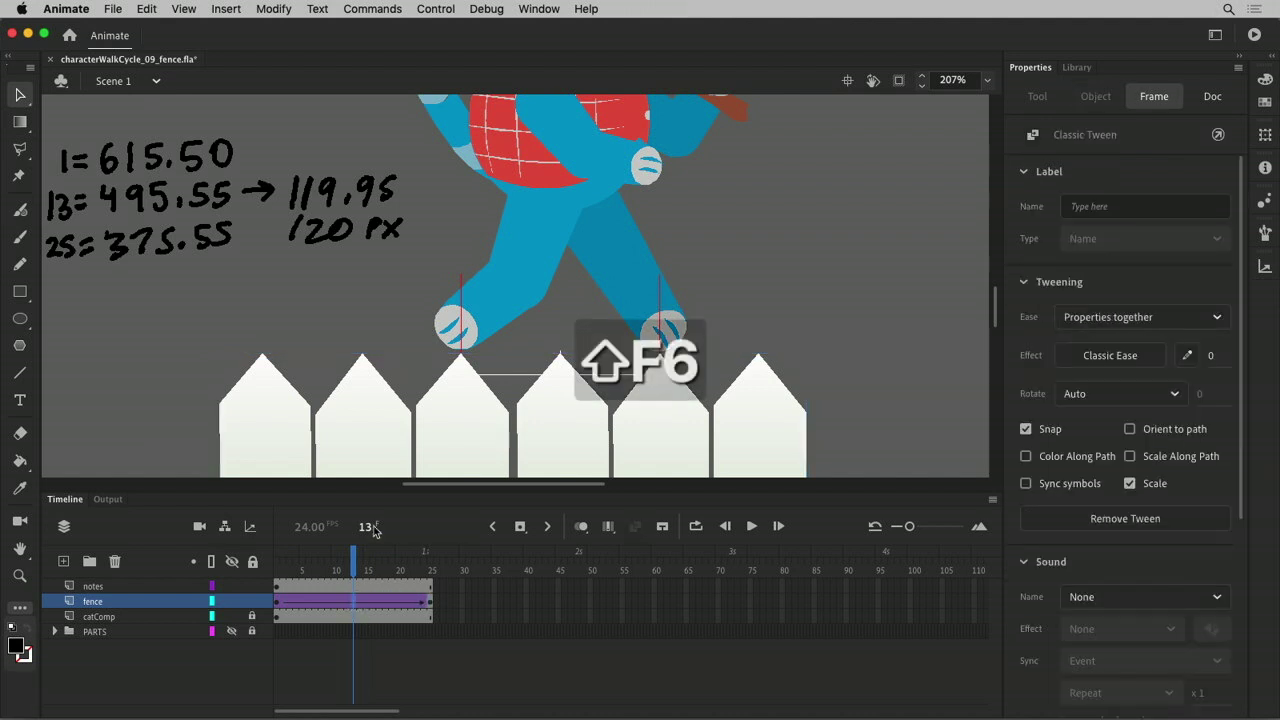
left_click_drag(354, 566, 433, 584)
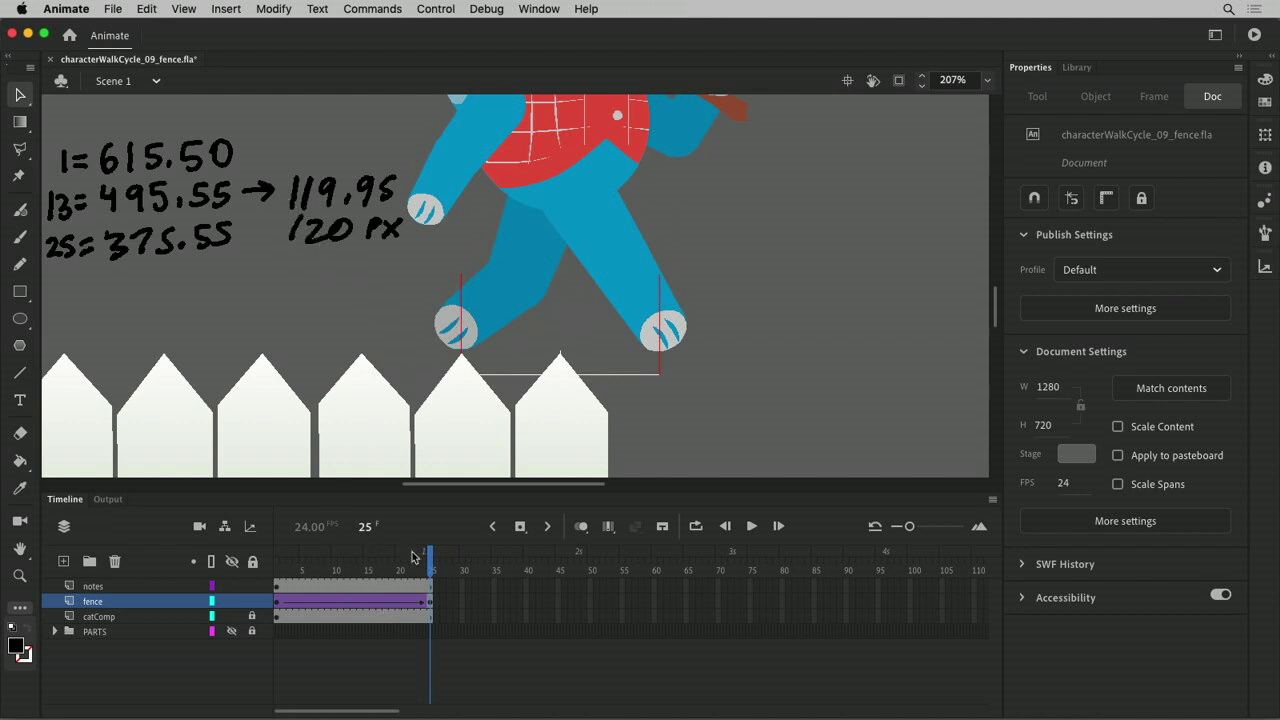
Handwrite "240 px" with an underline below the "120 px" note using the Classic Brush.
left_click(19, 237)
mouse_move(279, 264)
left_mouse_down()
mouse_move(306, 286)
mouse_move(341, 266)
left_mouse_up()
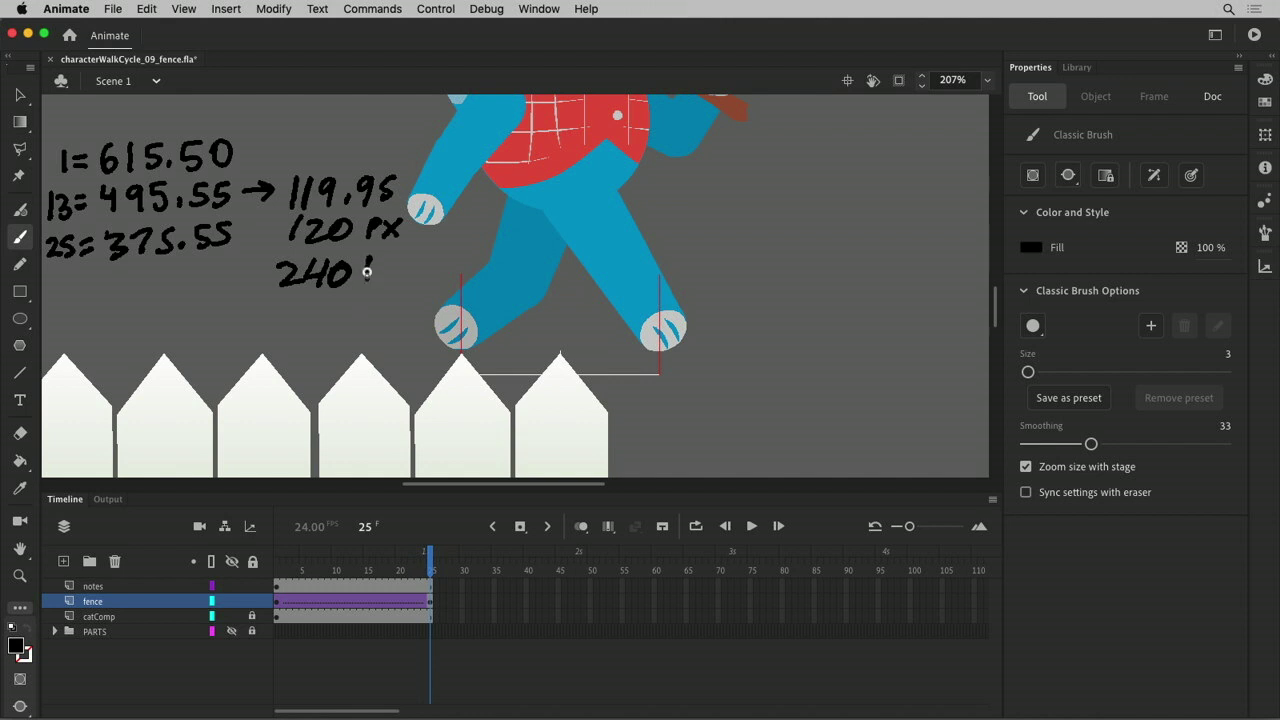
mouse_move(366, 258)
left_mouse_down()
mouse_move(366, 281)
mouse_move(376, 268)
mouse_move(400, 278)
mouse_move(388, 276)
left_mouse_up()
mouse_move(275, 305)
left_mouse_down()
mouse_move(420, 279)
mouse_move(310, 336)
mouse_move(328, 323)
left_mouse_up()
mouse_move(325, 311)
left_mouse_down()
mouse_move(316, 336)
mouse_move(347, 329)
mouse_move(333, 330)
left_mouse_up()
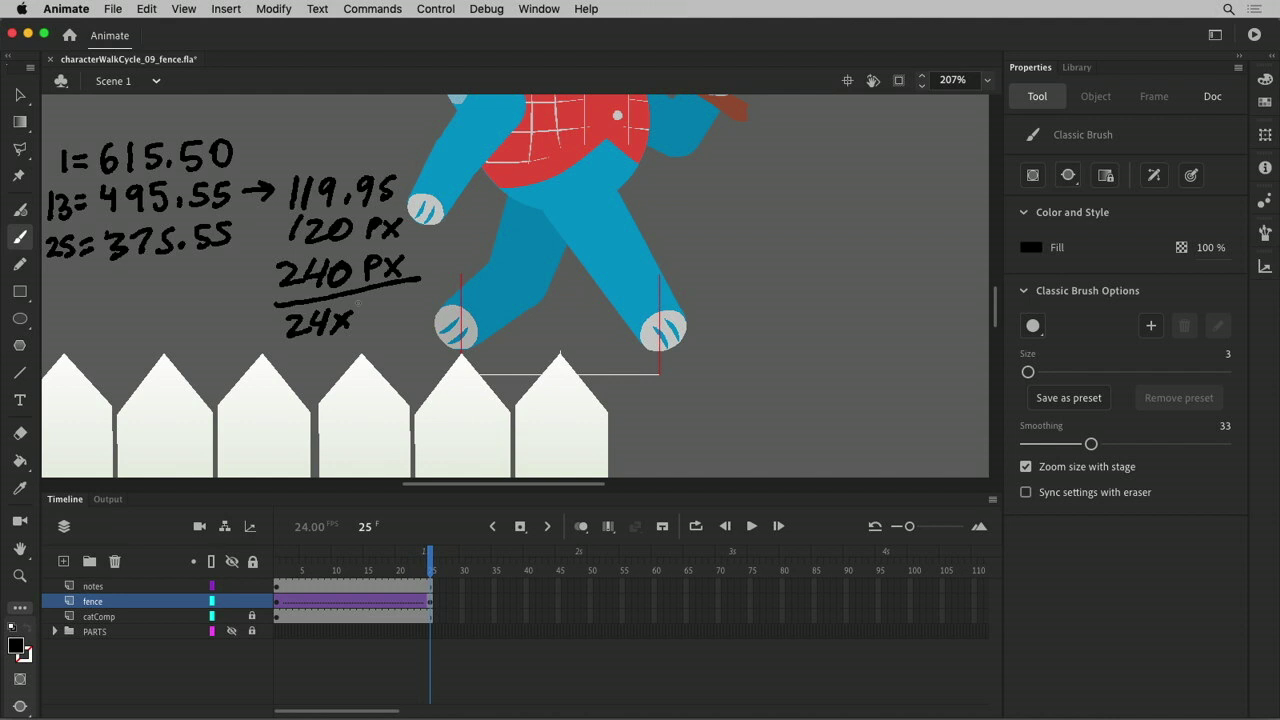
key("super+z")
key("super+z")
key("super+z")
key("super+z")
key("super+z")
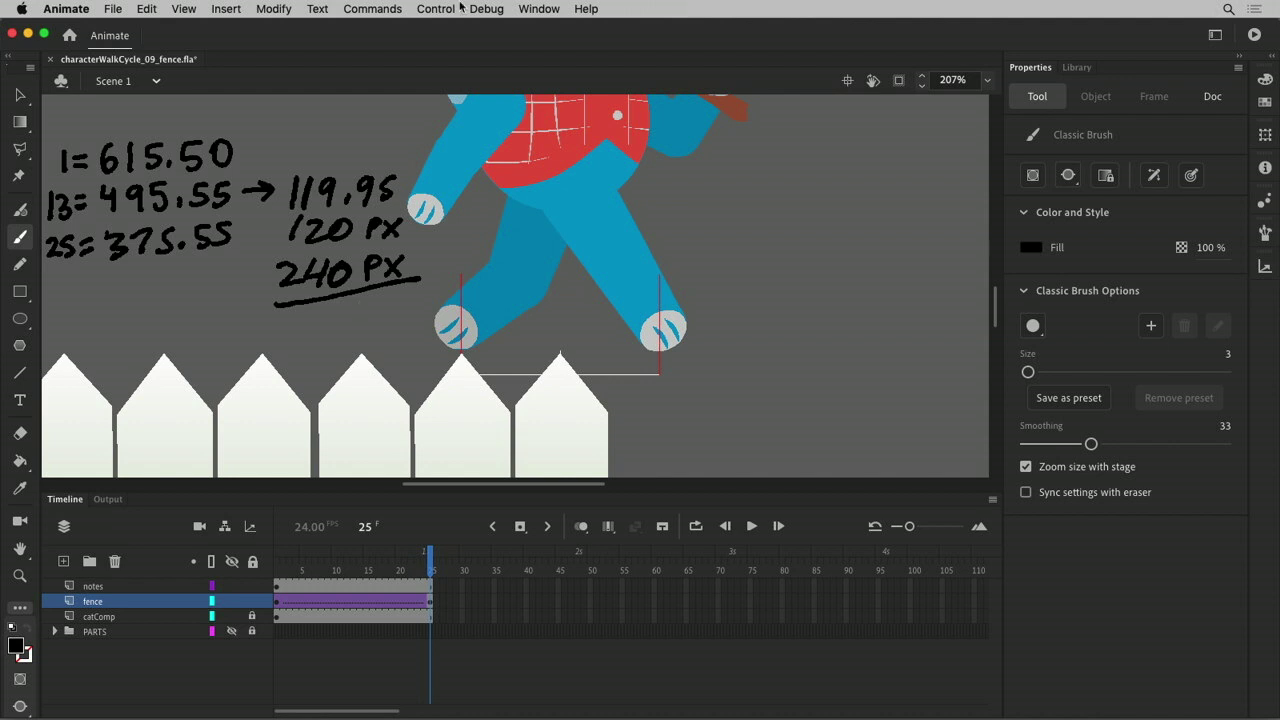
Move the underlined "240 px" note from the fence layer's frame 25 in place onto the notes layer's frame 1, and lock the notes layer.
left_click(358, 602)
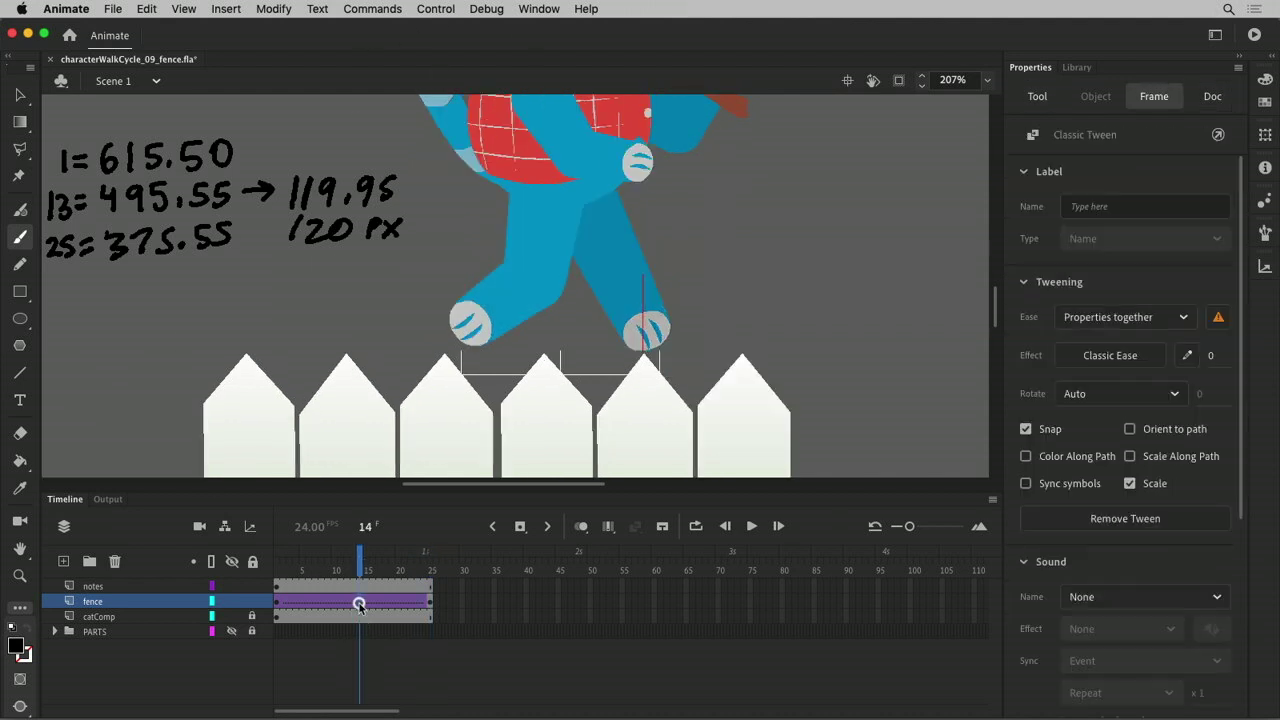
left_click(425, 602)
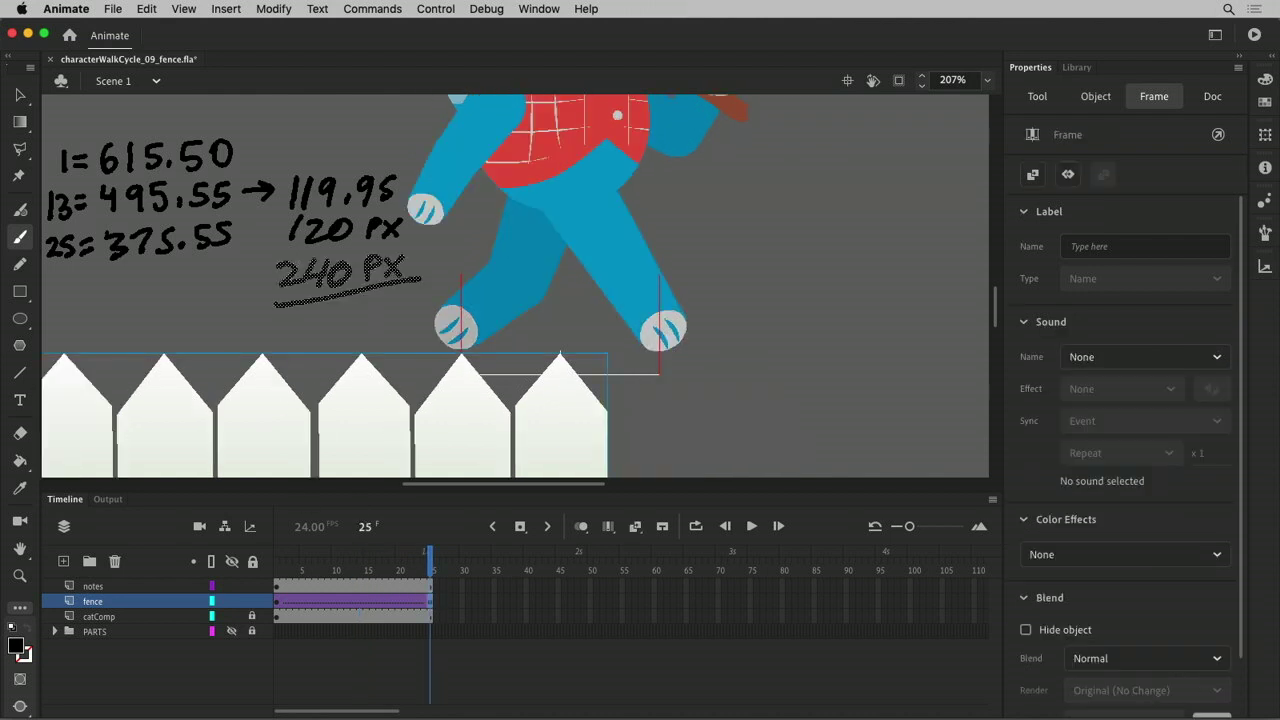
left_click(20, 94)
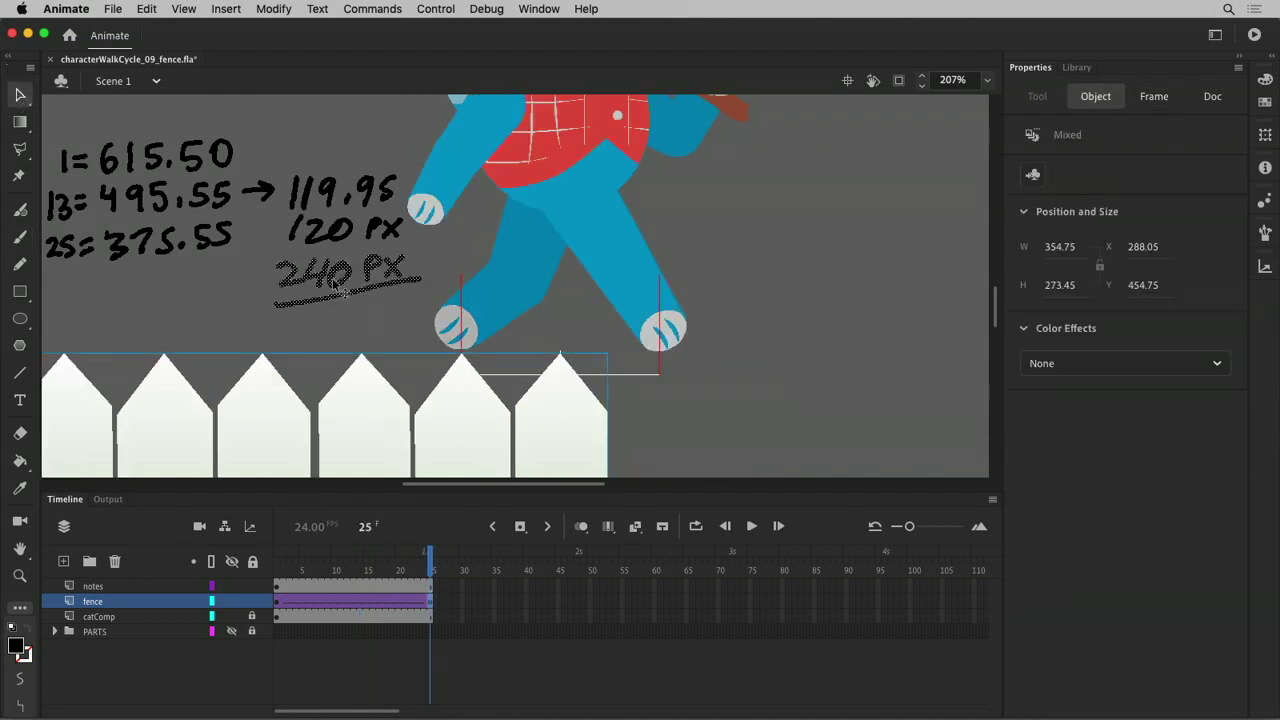
left_click(245, 270)
mouse_move(238, 258)
left_mouse_down()
mouse_move(429, 291)
mouse_move(414, 320)
mouse_move(431, 261)
mouse_move(248, 328)
left_mouse_up()
key("super+x")
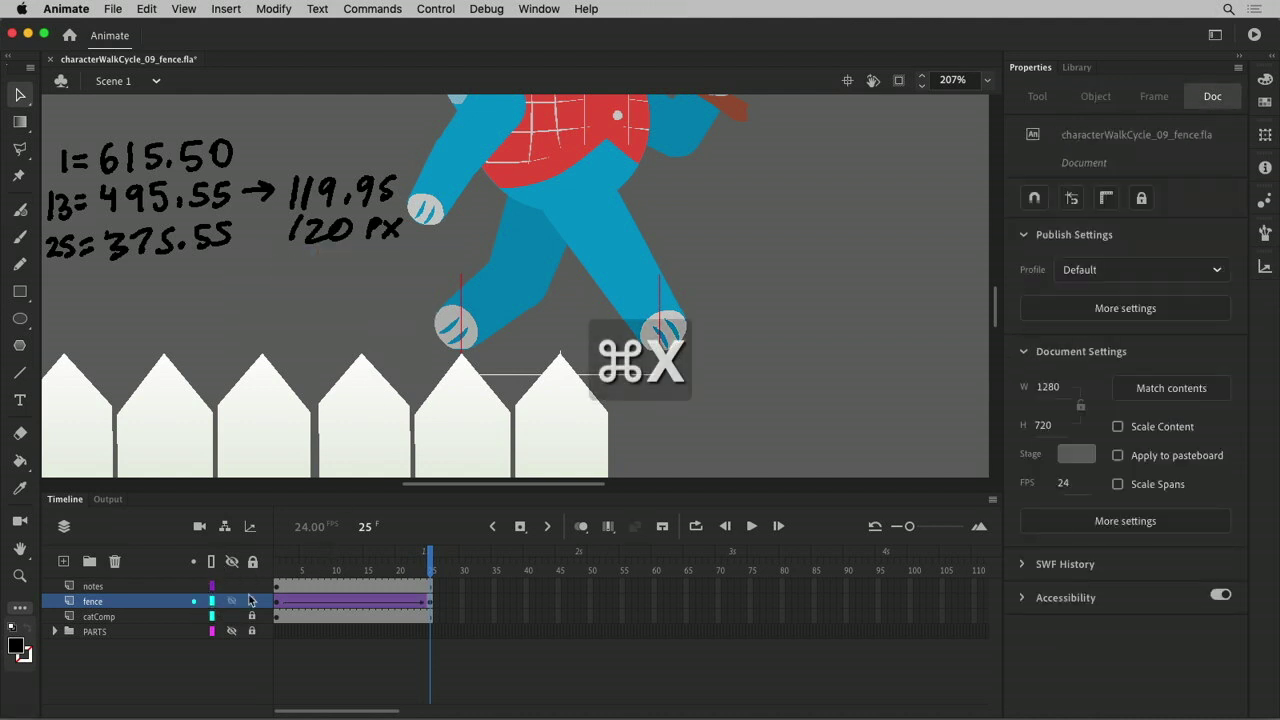
left_click(280, 586)
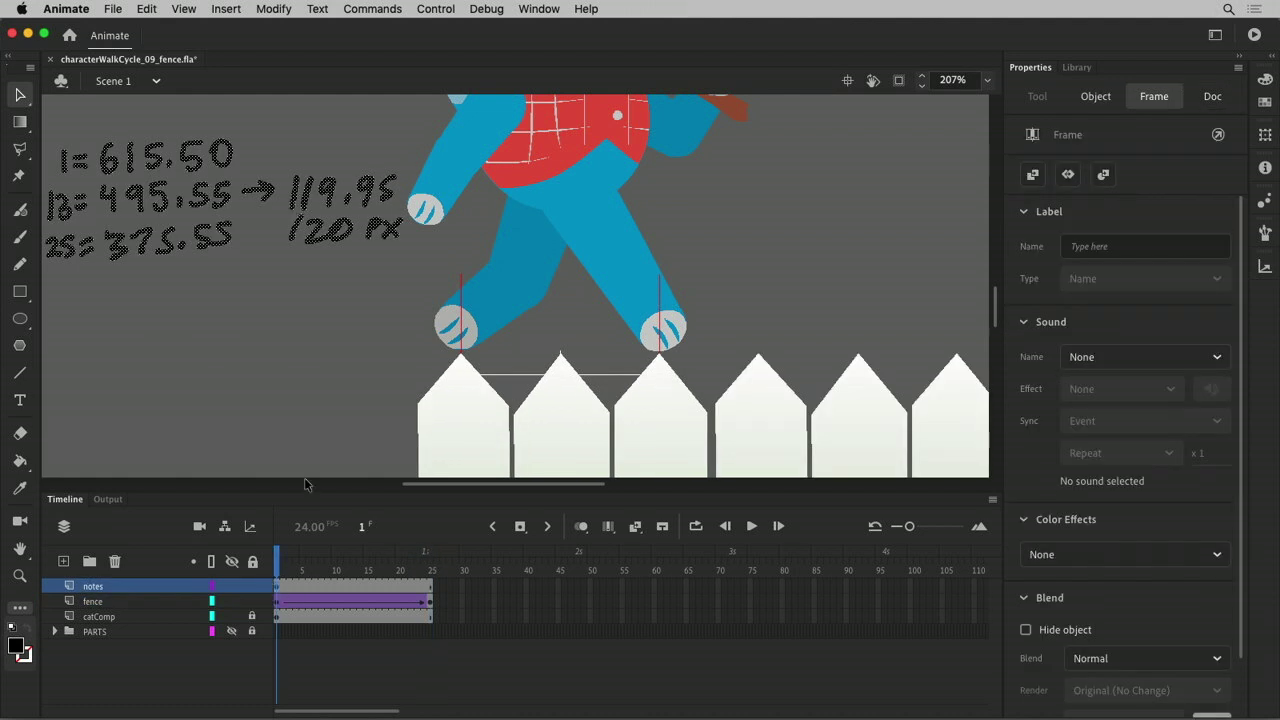
key("super+shift+v")
left_click(251, 585)
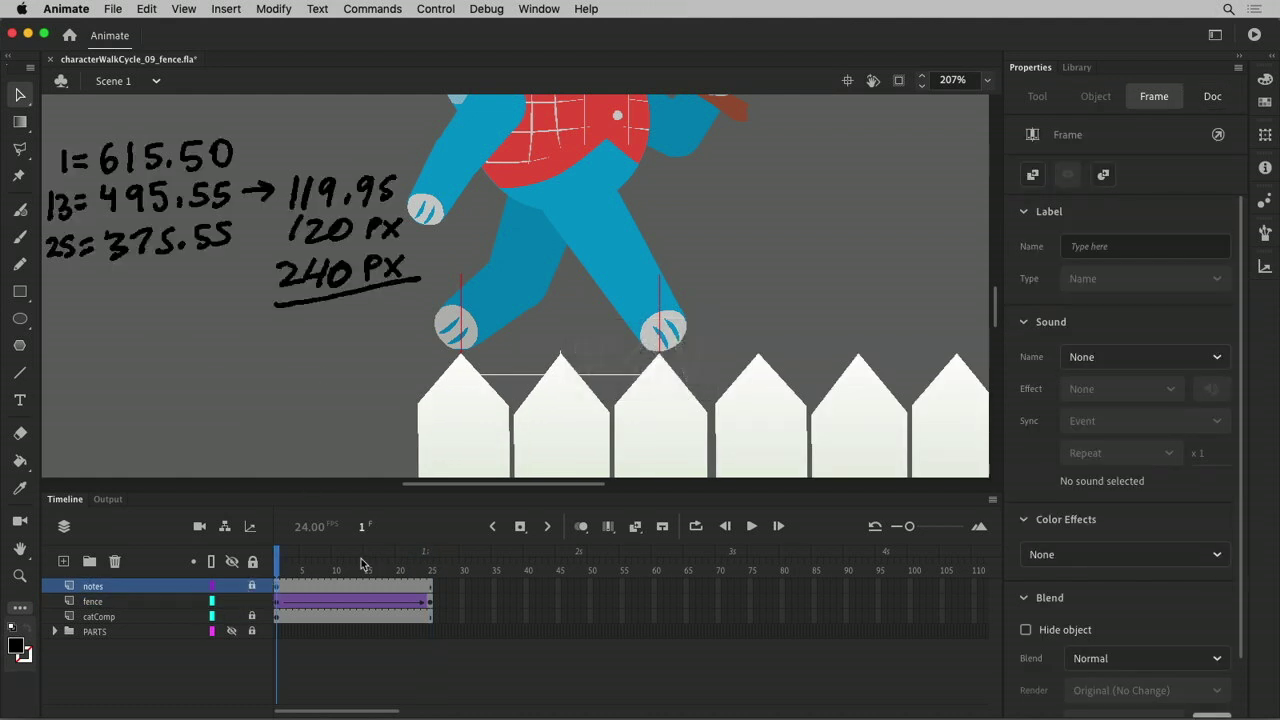
Extend the notes layer to frame 73.
left_click_drag(275, 568, 237, 615)
key("super+minus")
key("super+minus")
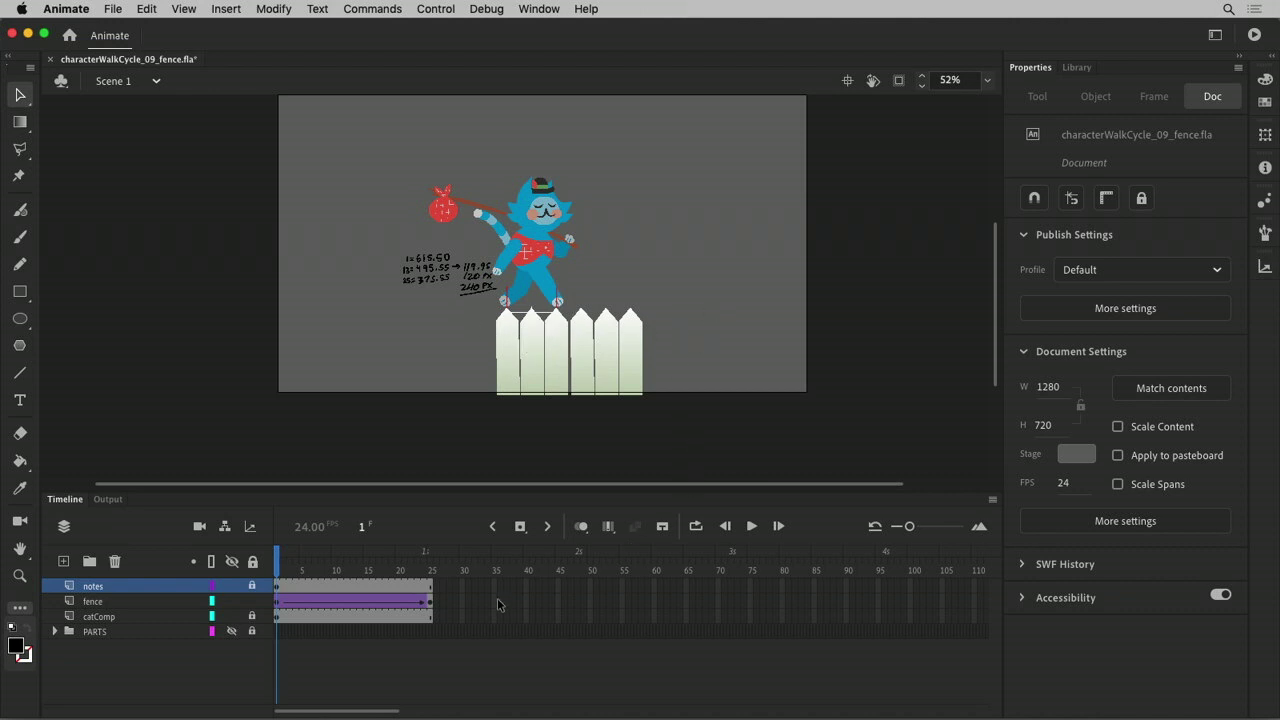
left_click(733, 585)
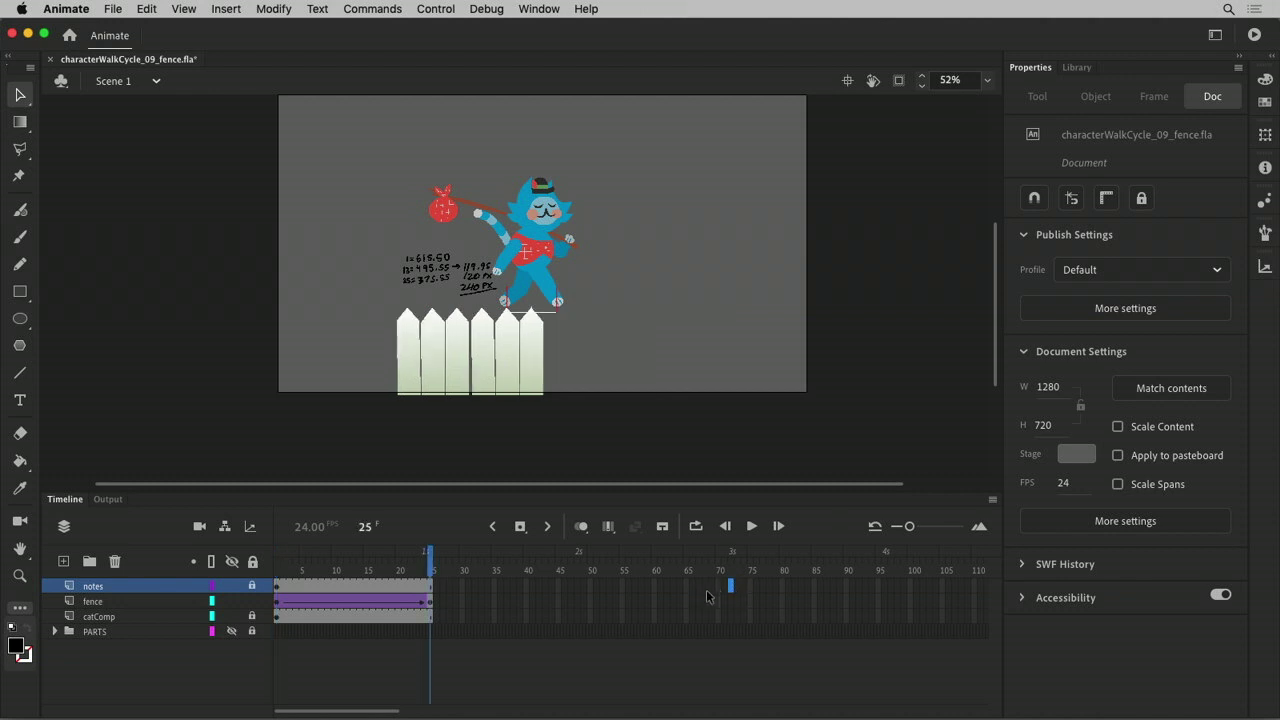
left_click(732, 556)
left_click(737, 587)
key("F5")
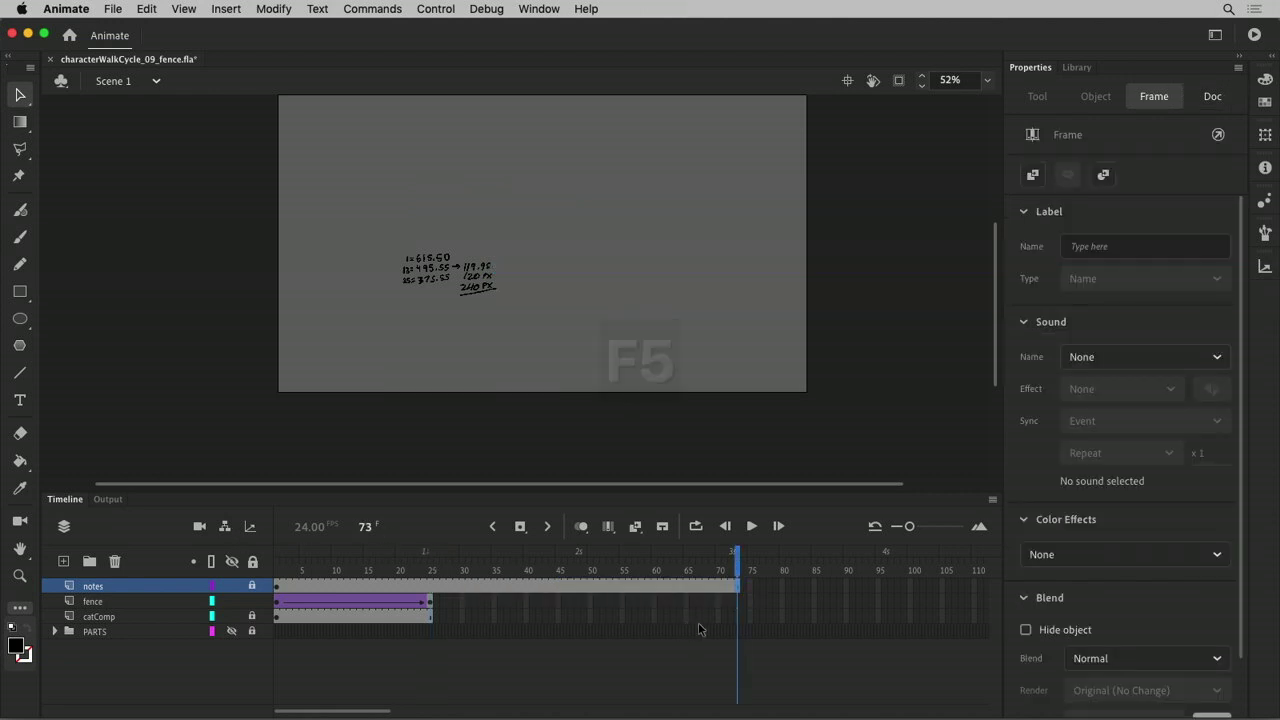
Extend the fence layer to frame 73.
left_click(739, 620)
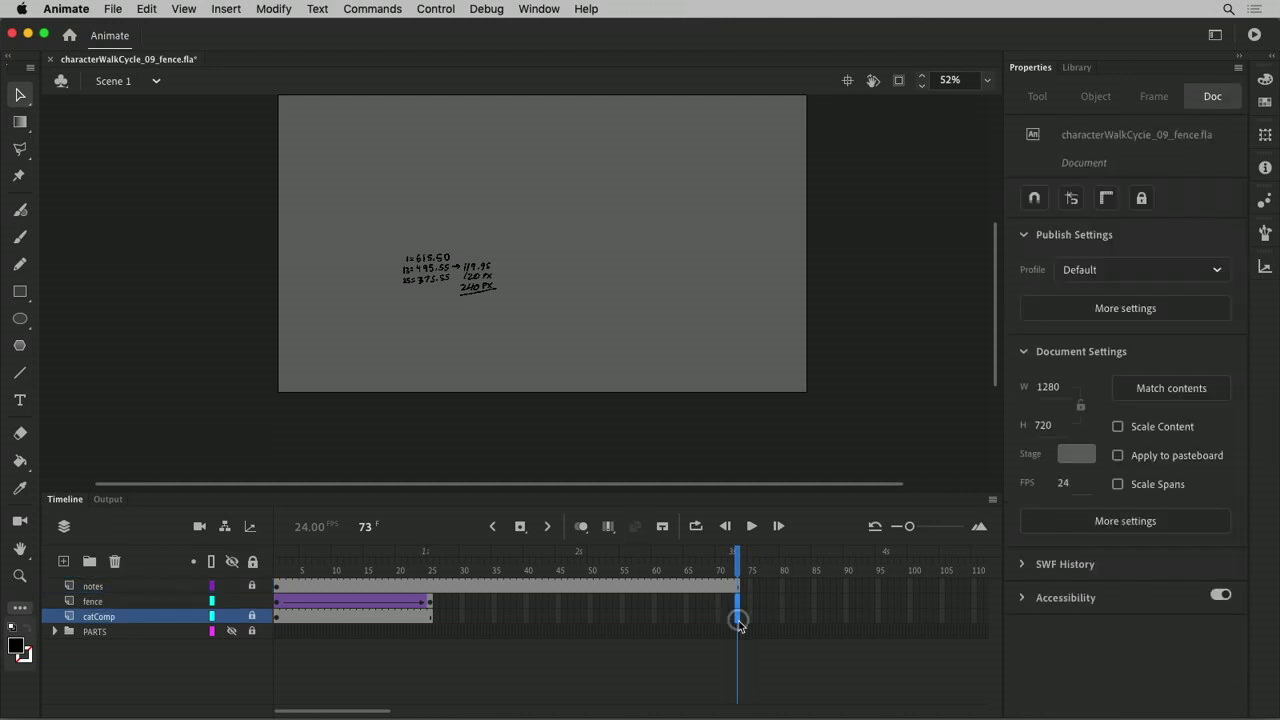
left_click(745, 601)
key("F5")
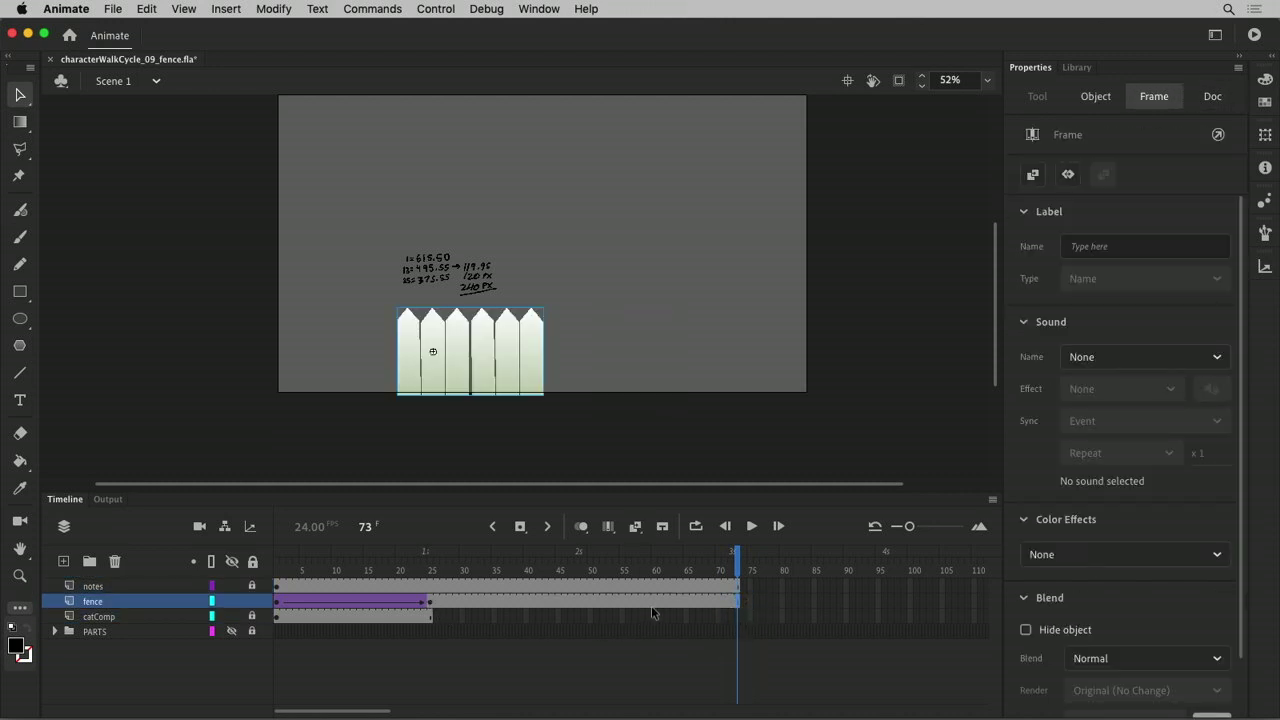
Compare the fence's X position at frames 1 and 25.
double_click(431, 601)
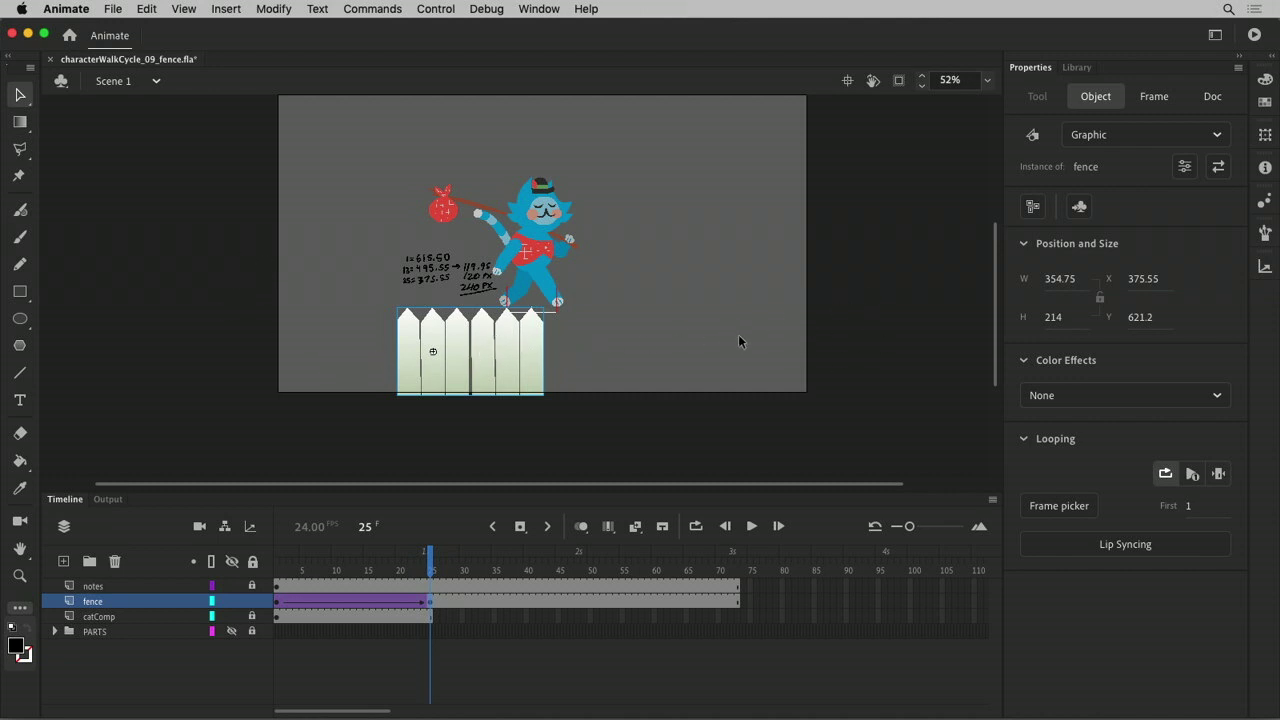
left_click_drag(428, 565, 255, 585)
left_click(580, 349)
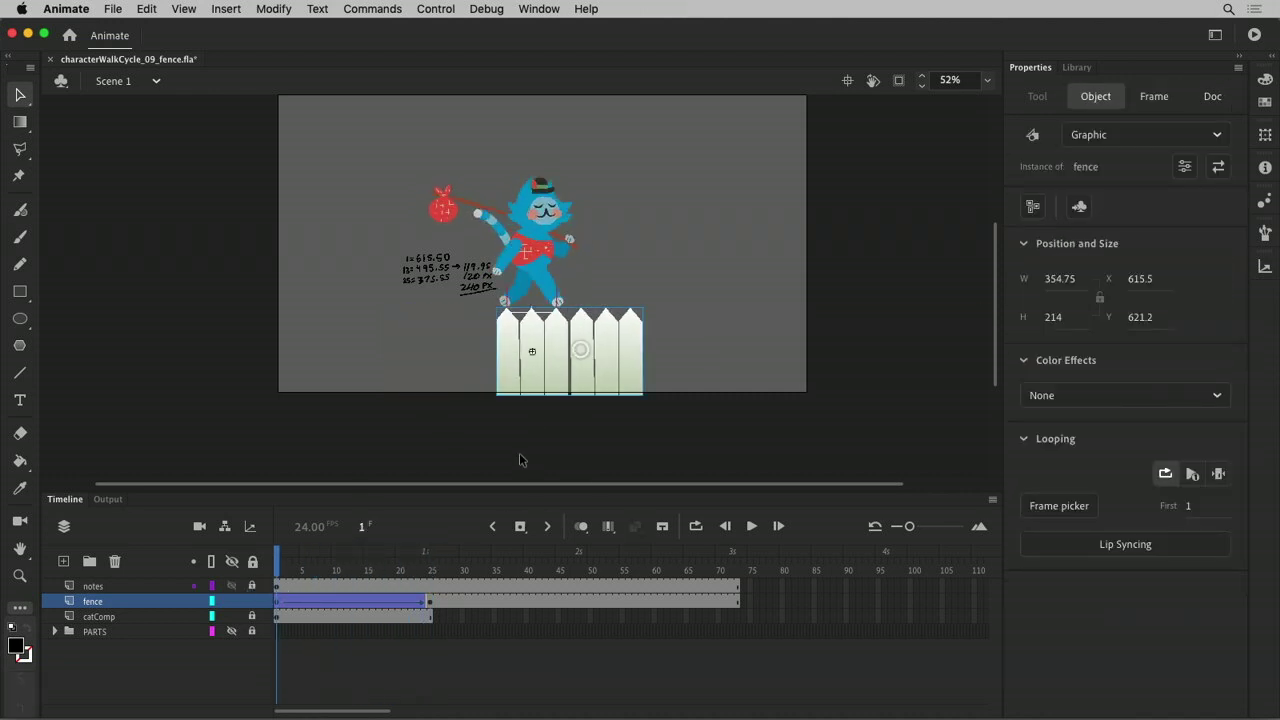
left_click_drag(282, 568, 429, 586)
left_click(506, 360)
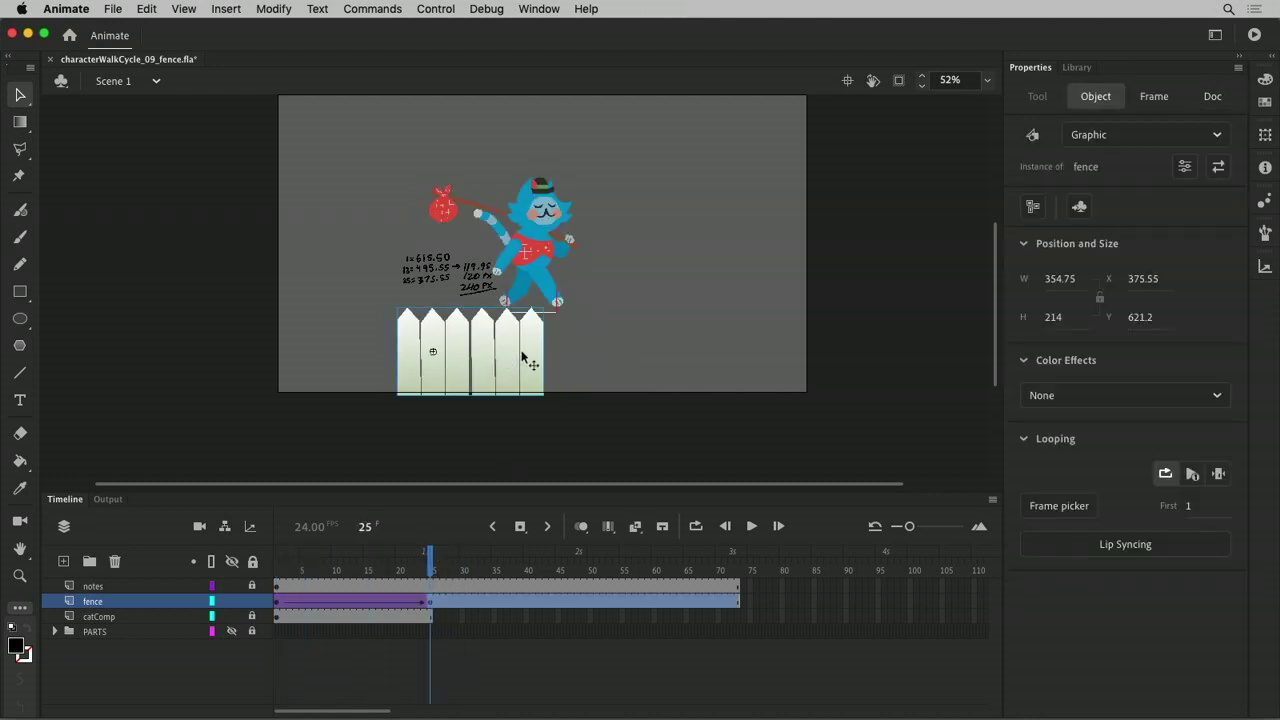
Insert a keyframe at frame 73 on the fence layer and jump back to the end of the timeline.
left_click(737, 557)
left_click(737, 616)
left_click(741, 603)
left_click(746, 608)
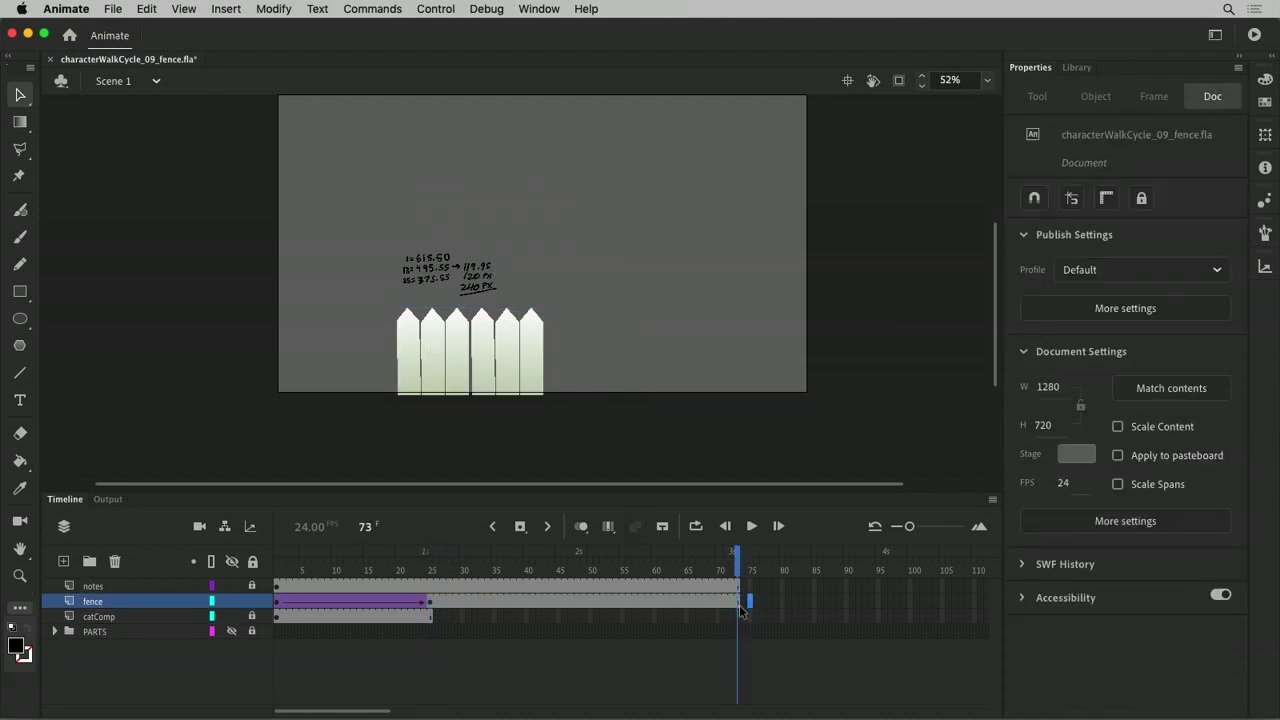
left_click(741, 603)
key("F6")
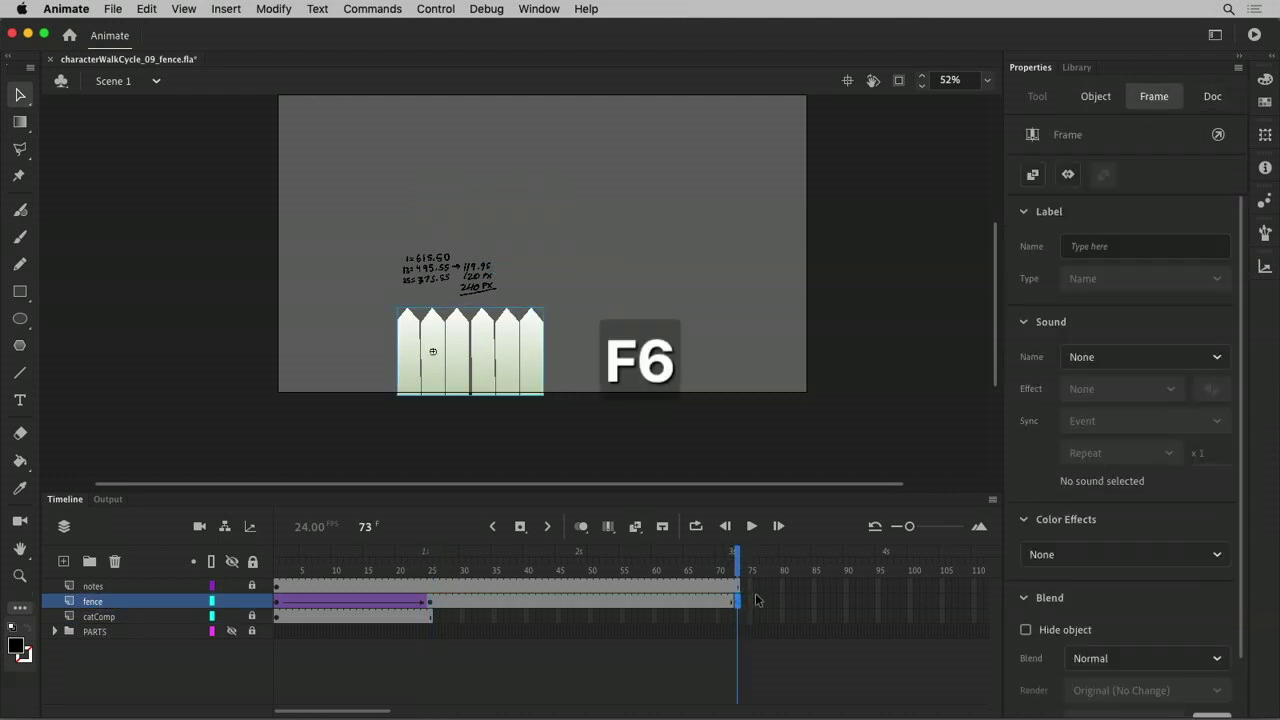
left_click(578, 553)
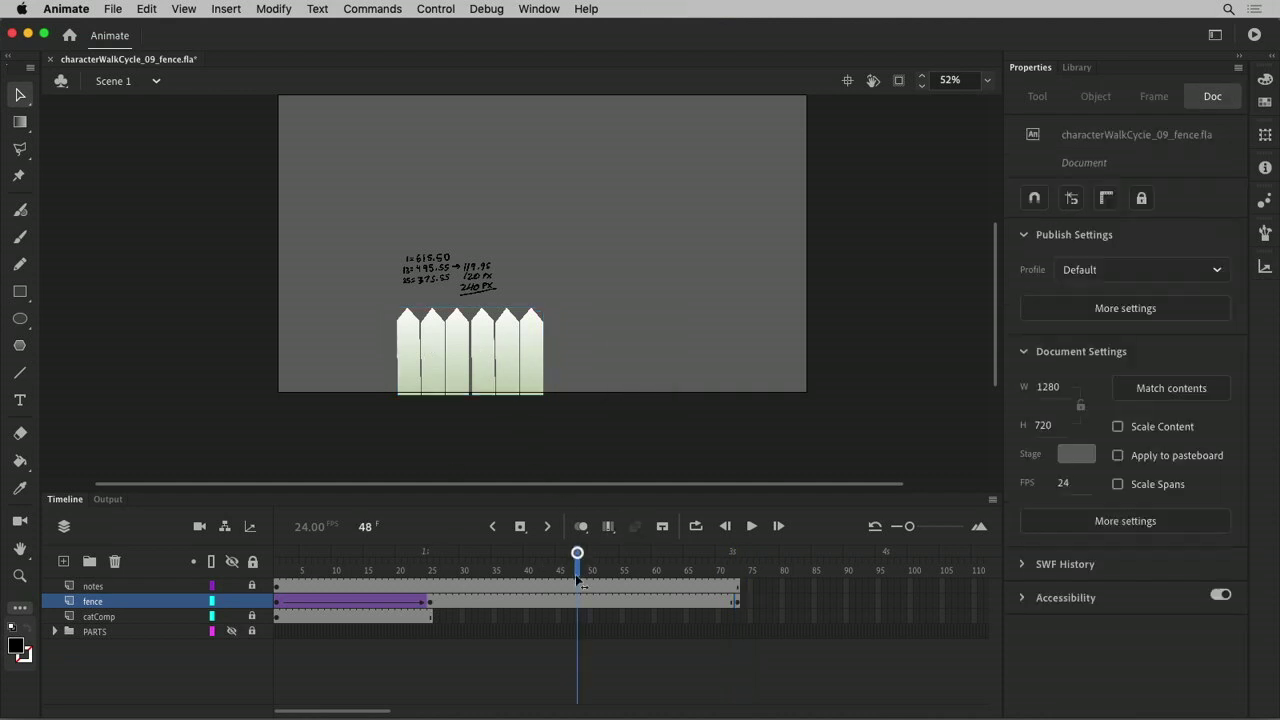
key("shift+period")
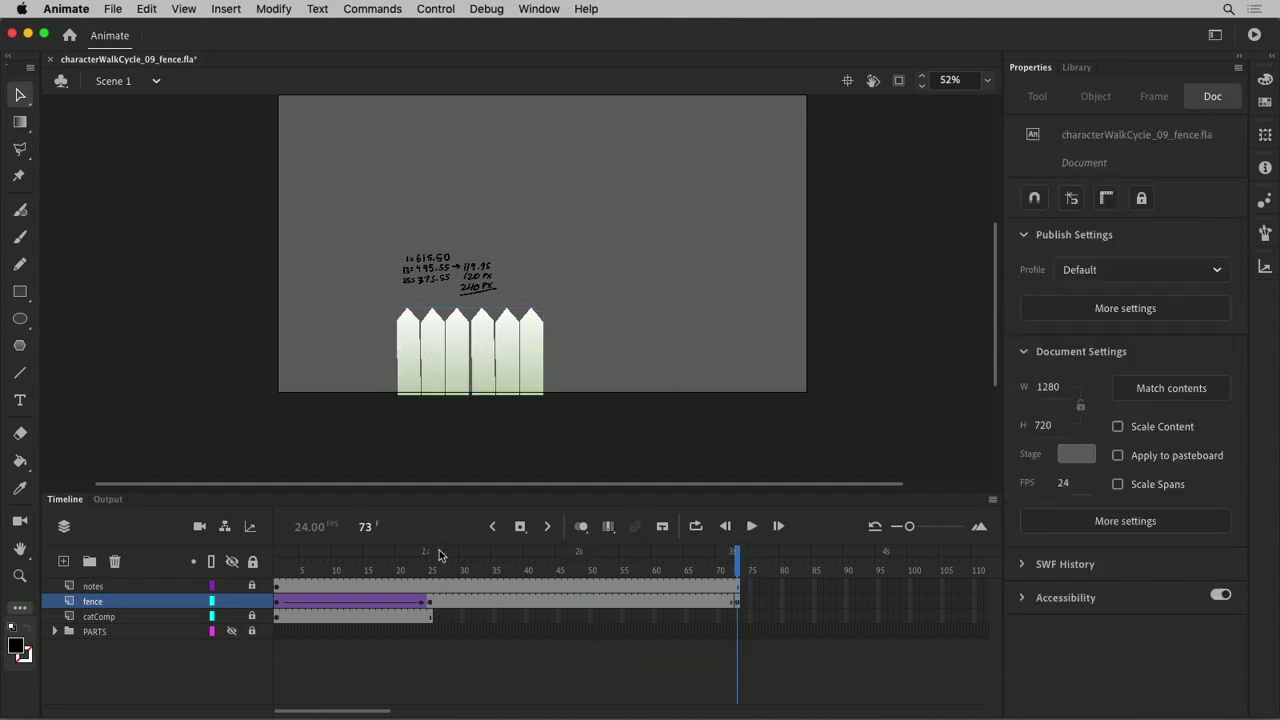
Read the fence's X position at frame 25, switch to Calculator and compute 375.55 minus 480.
left_click(429, 603)
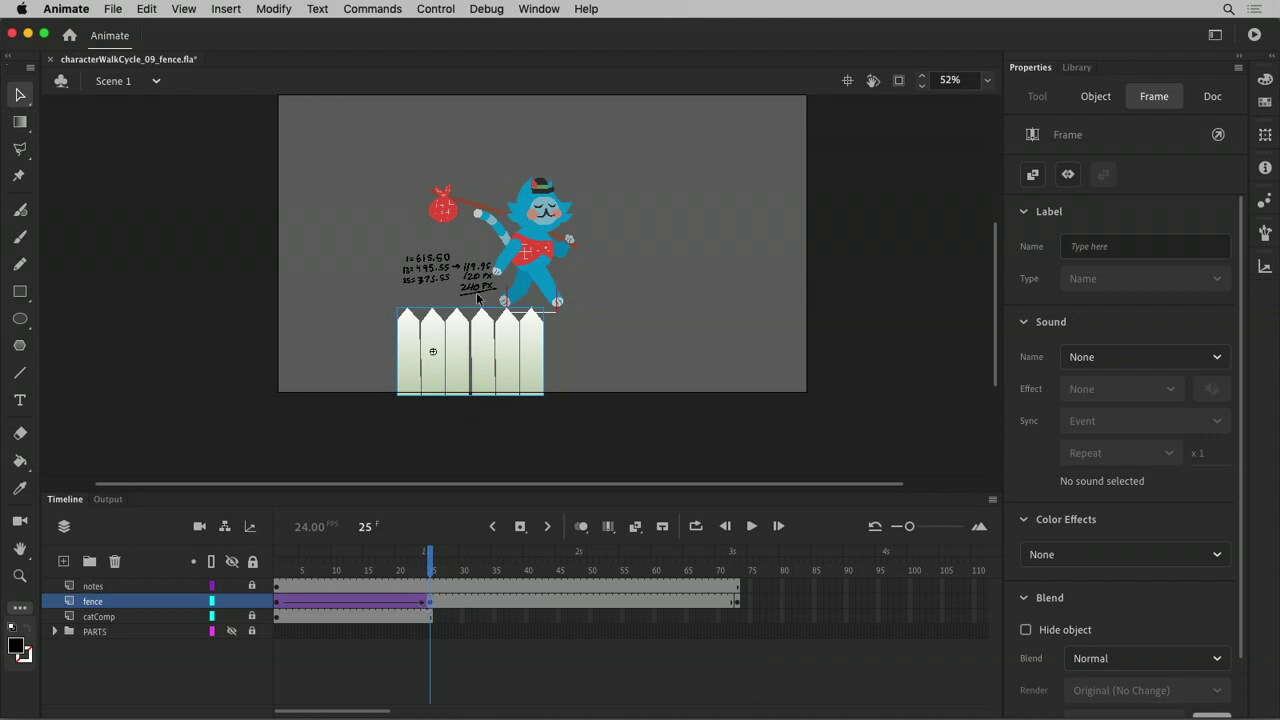
left_click(510, 352)
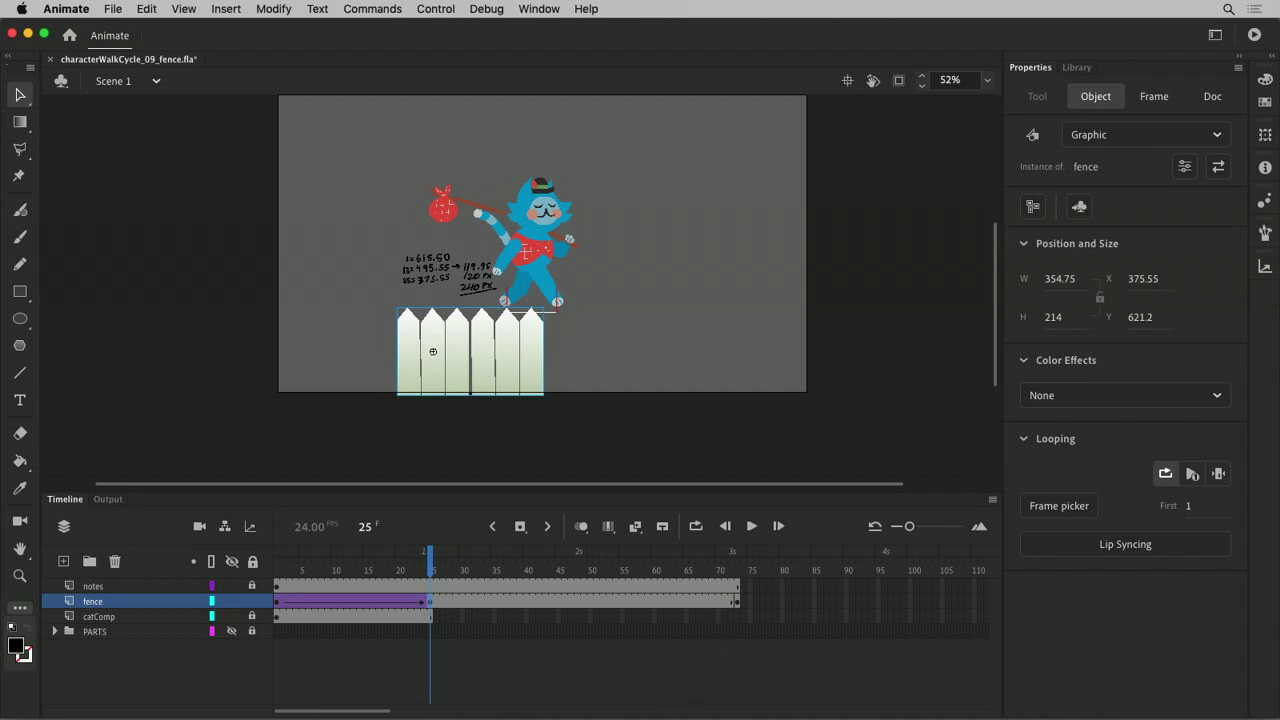
key("super+Tab")
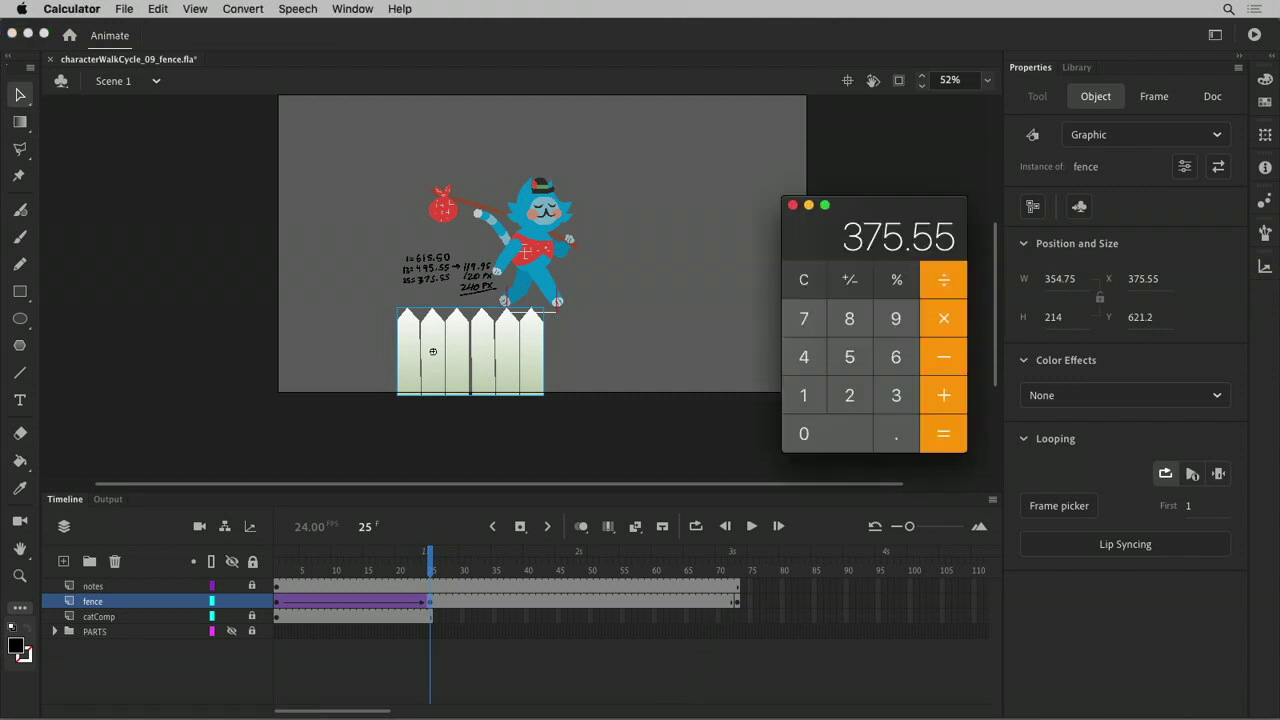
left_click(896, 396)
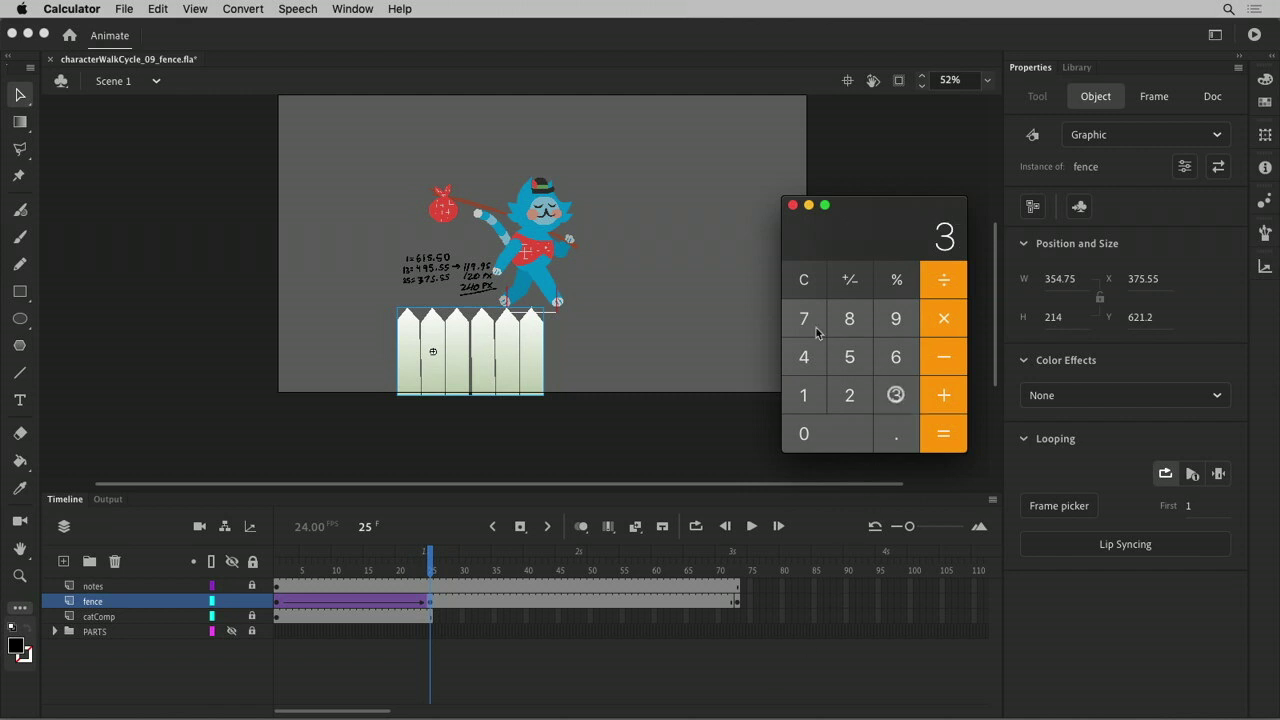
type("75.")
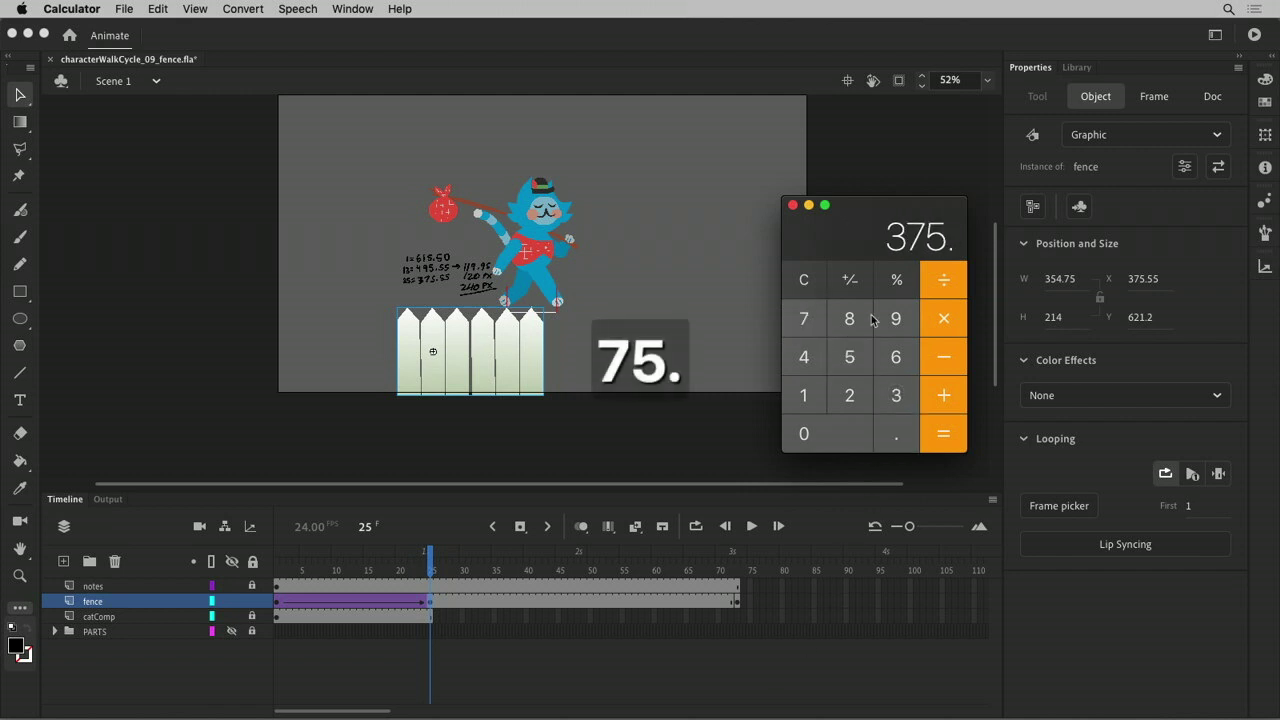
type("55-480")
key("Return")
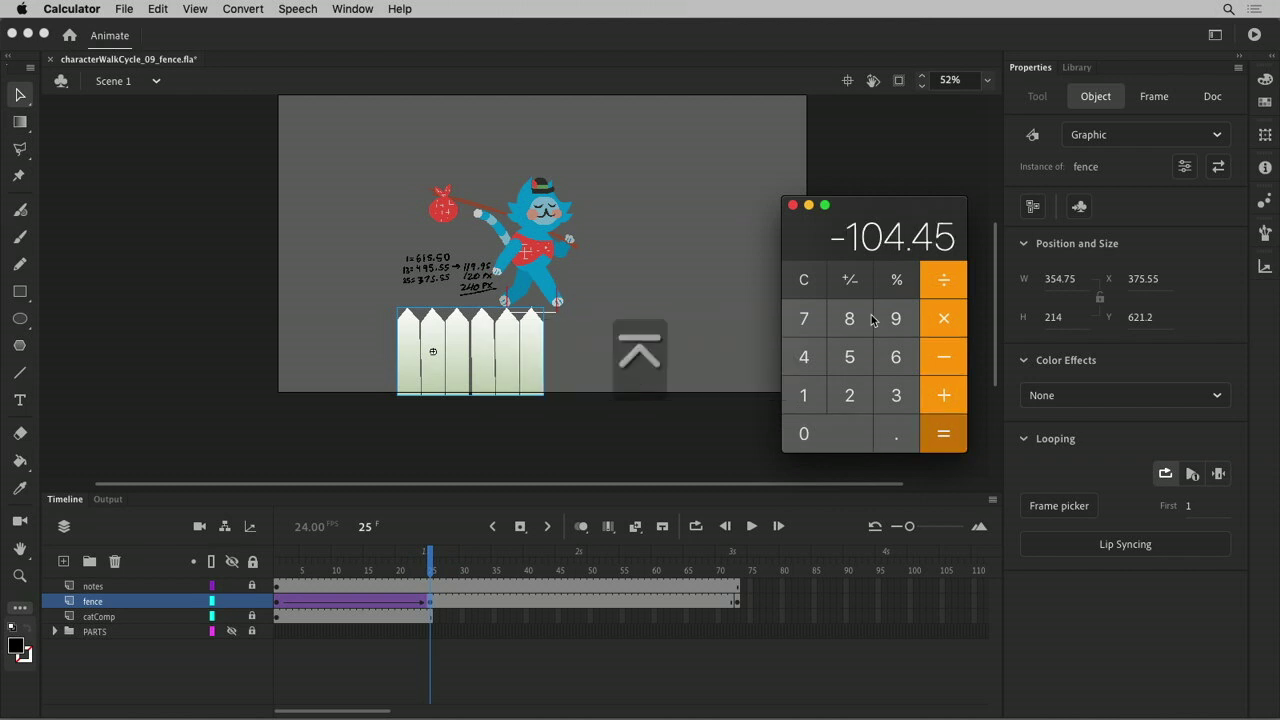
Back in Animate, set the fence's X position at frame 73 to -104.45.
left_click(737, 600)
left_click(737, 600)
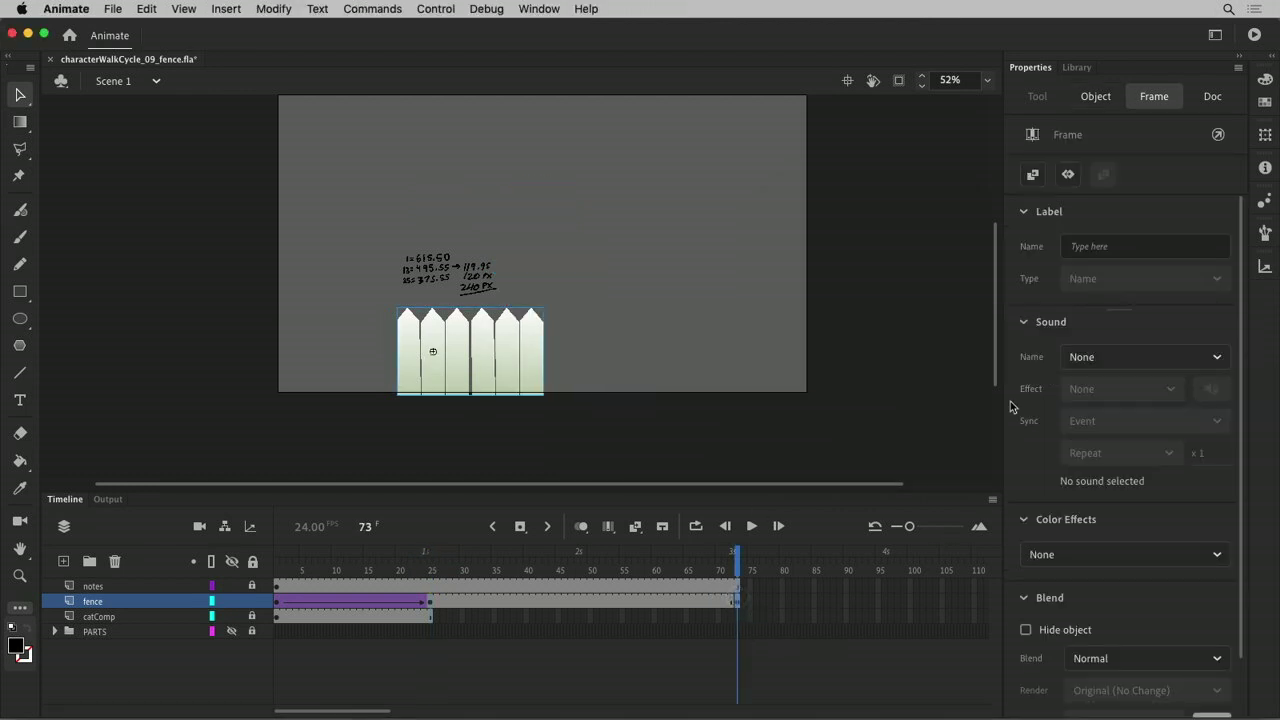
left_click(533, 360)
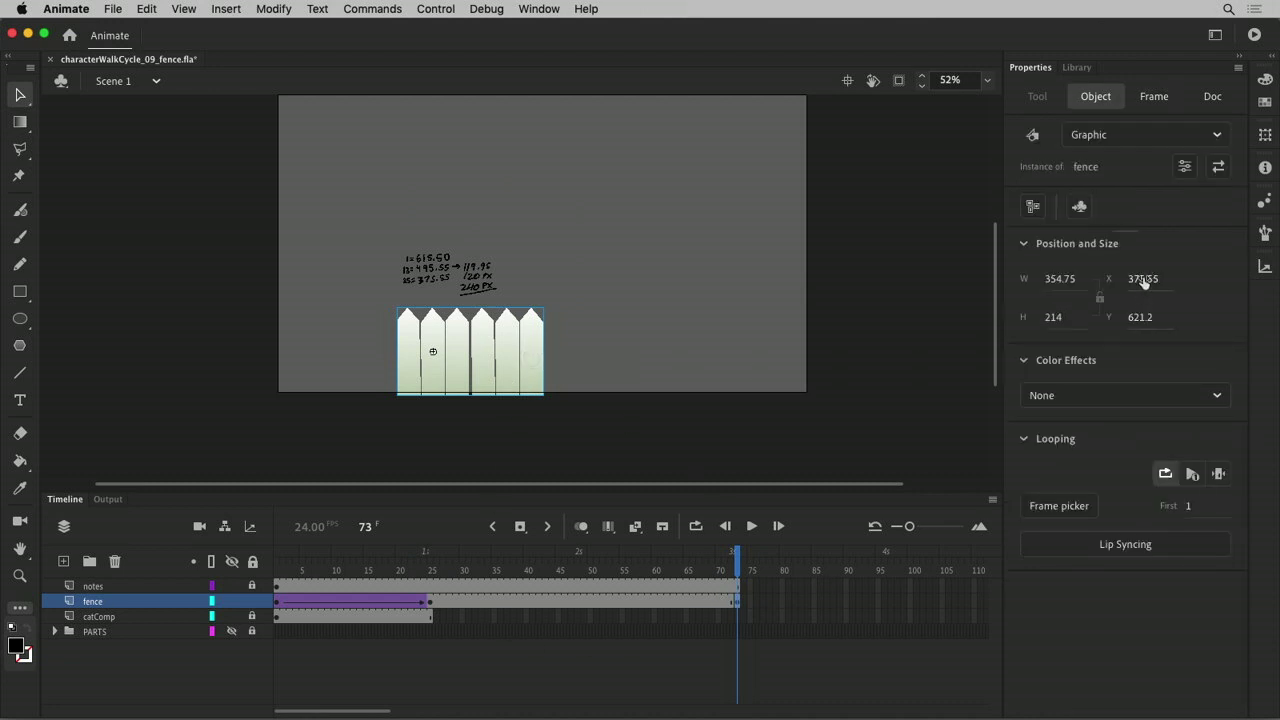
left_click(1143, 279)
type("-1")
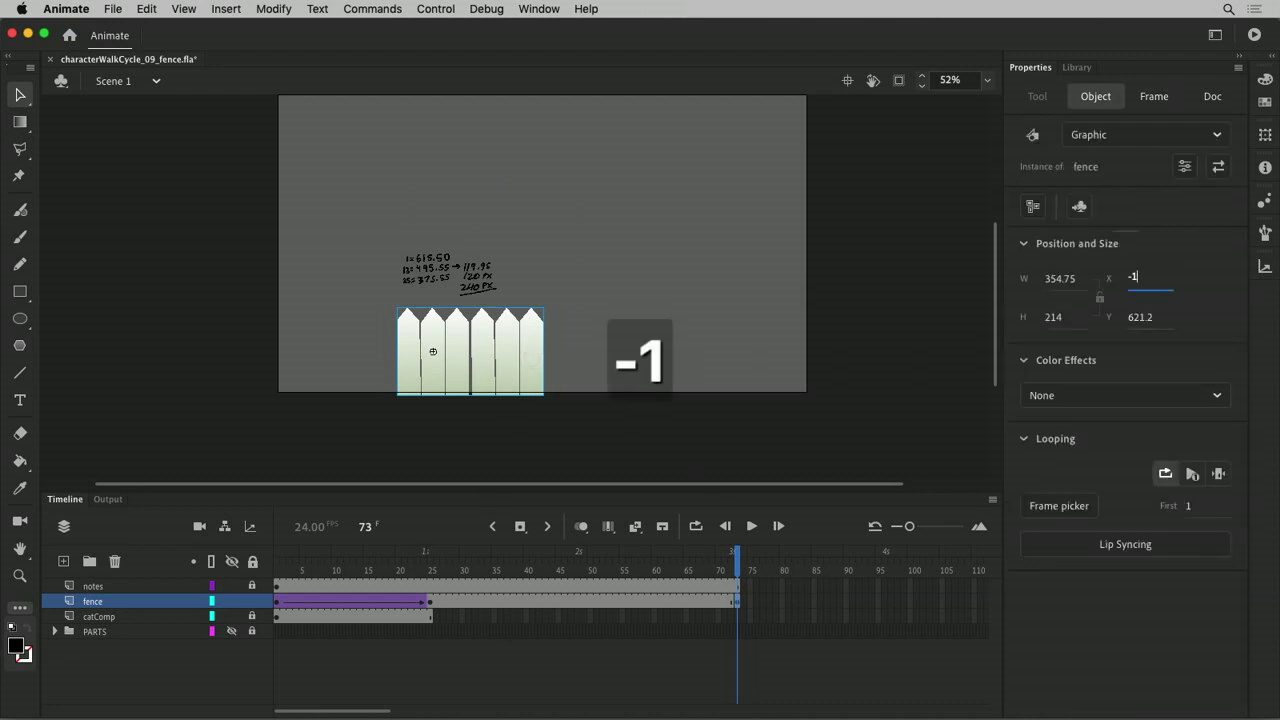
type("04.45")
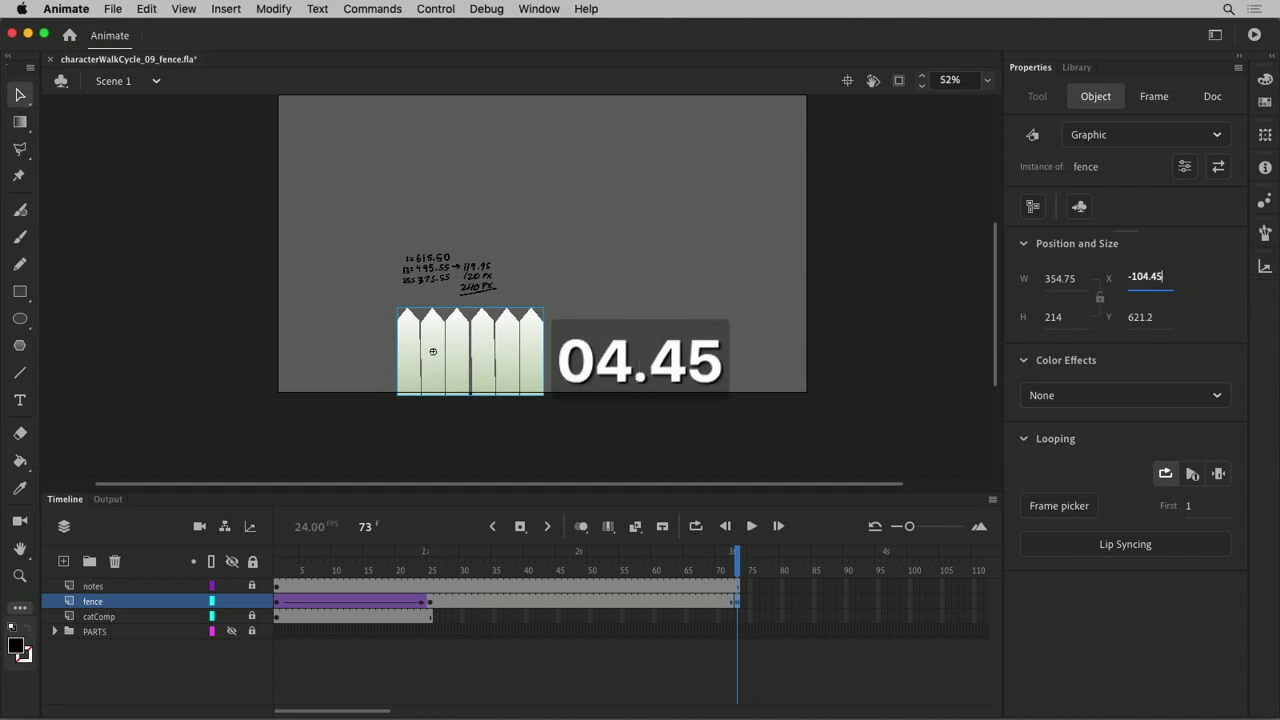
key("Return")
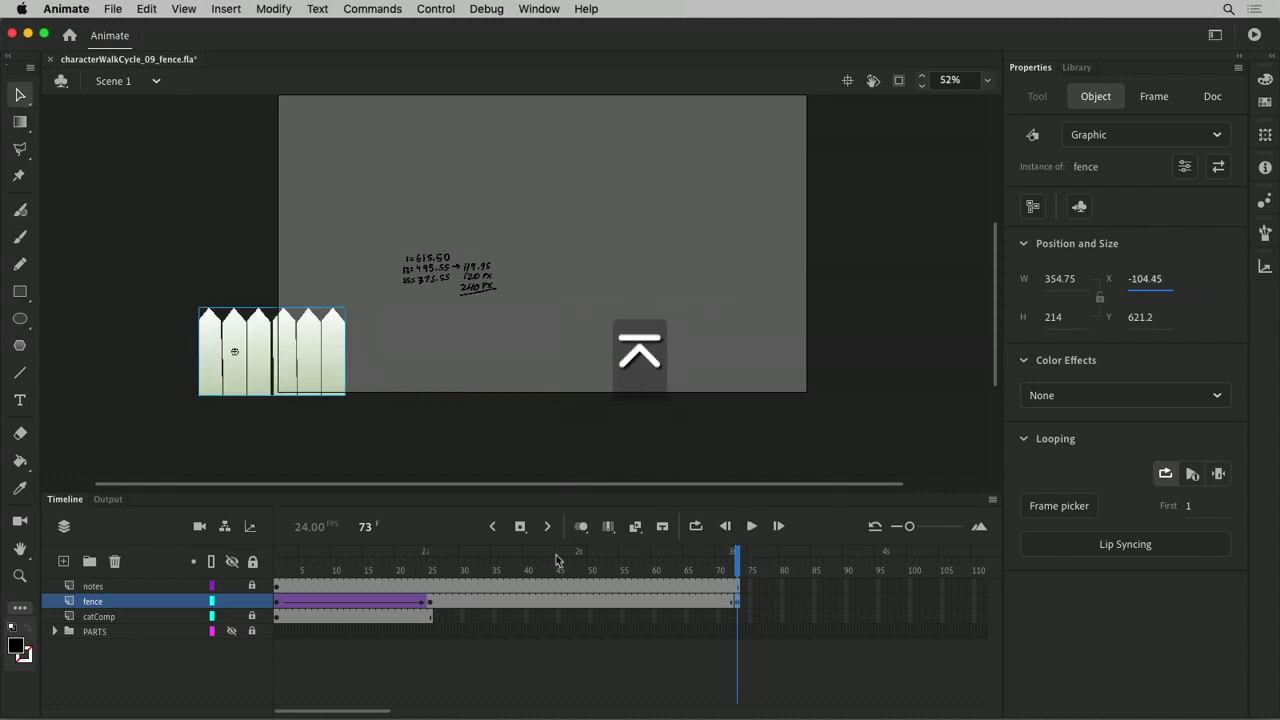
Clear the fence keyframe at frame 25 so one classic tween spans frames 1 to 73.
left_click(431, 601)
key("ctrl+F6")
key("shift+F6")
Extend the catComp layer to frame 73 and scrub through the whole walk.
left_click_drag(445, 570, 737, 617)
key("F5")
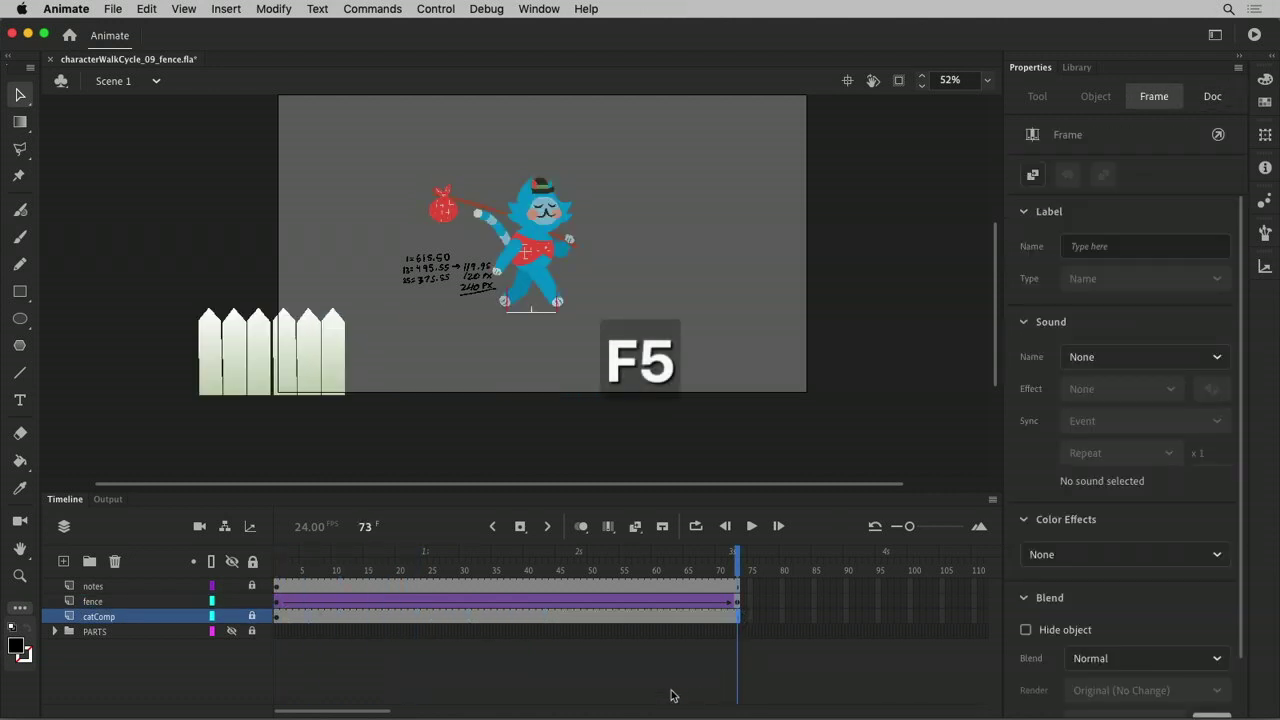
left_click_drag(727, 565, 138, 651)
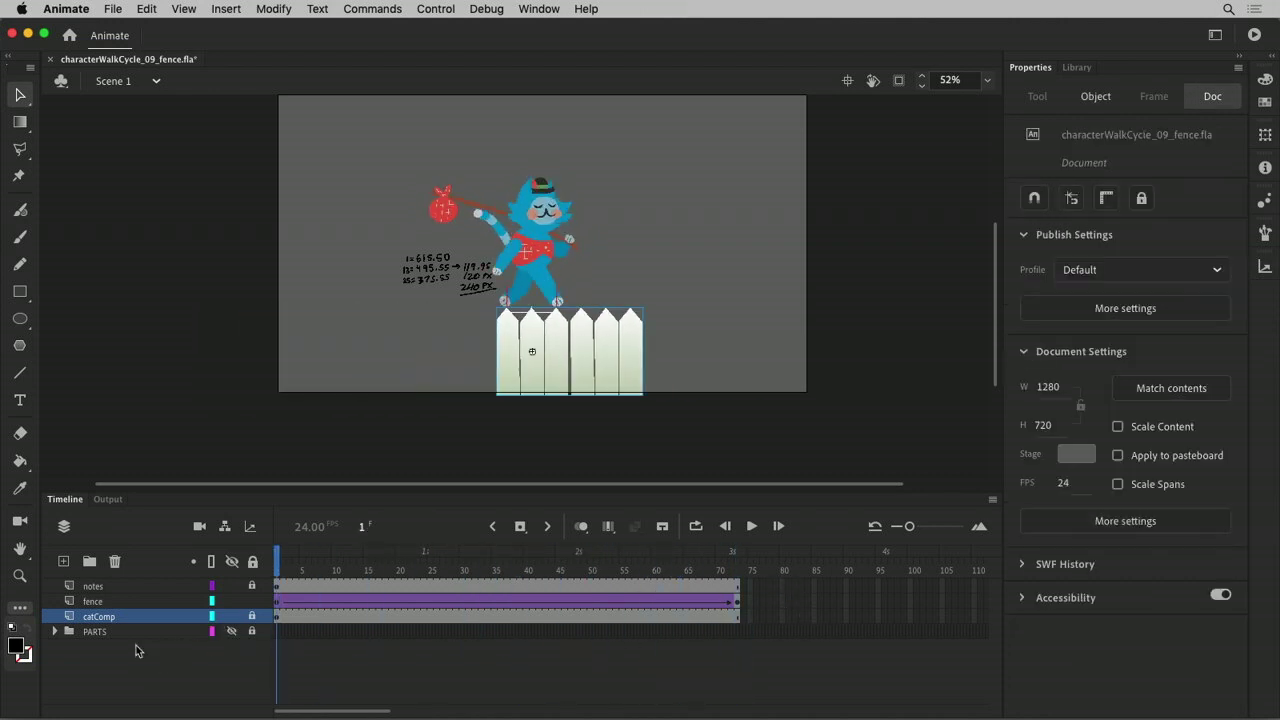
left_click_drag(735, 568, 126, 640)
Open the fence symbol for editing and enable Snap Align and Snap to Objects.
double_click(561, 340)
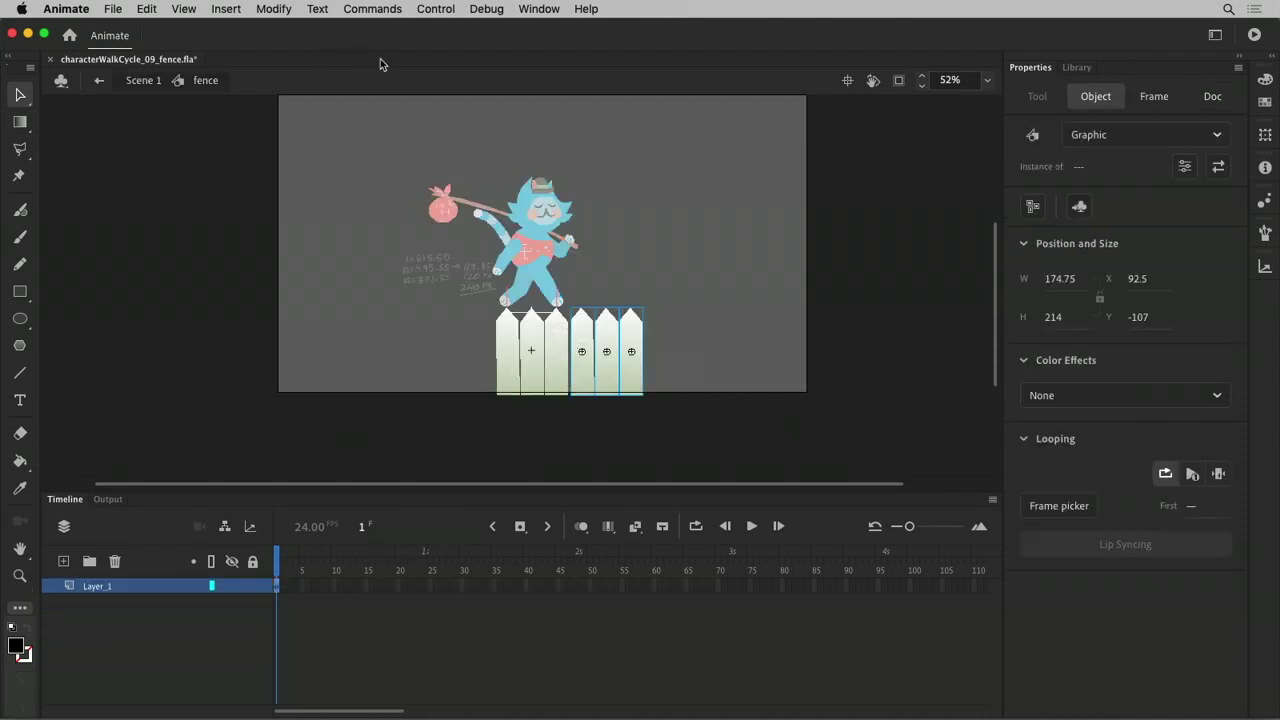
key("super+slash")
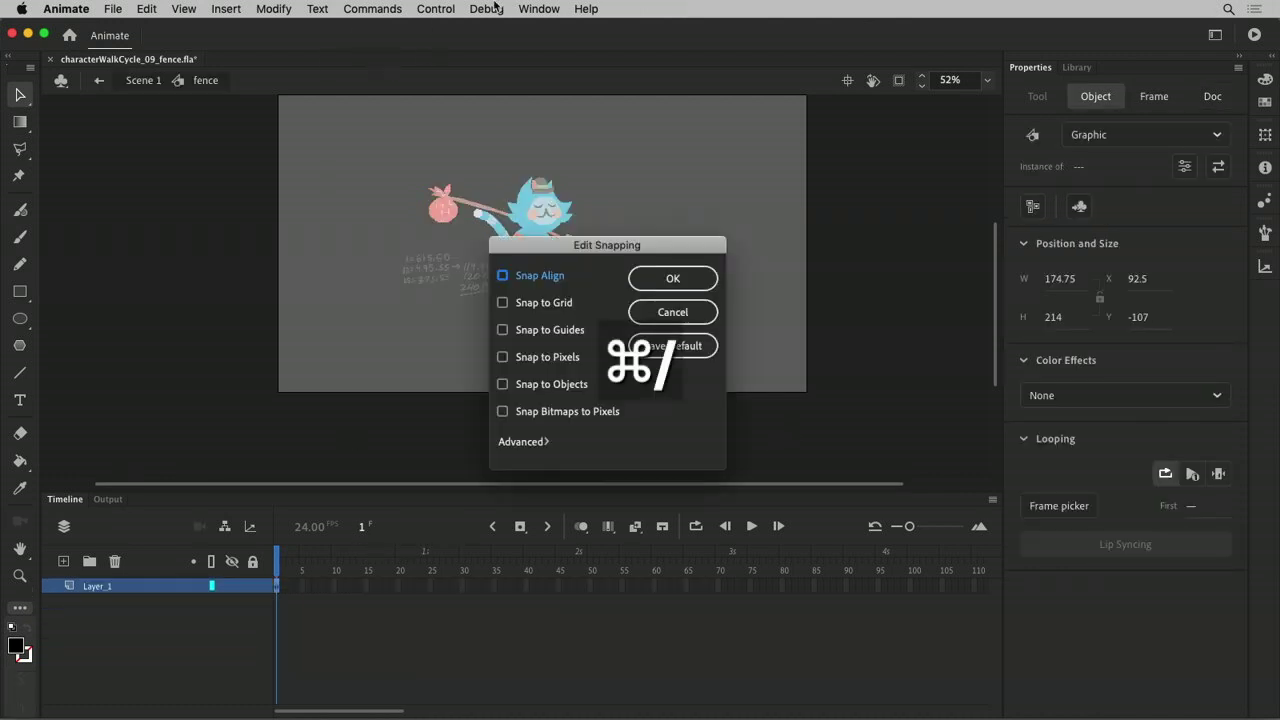
left_click(537, 277)
left_click(551, 383)
key("Return")
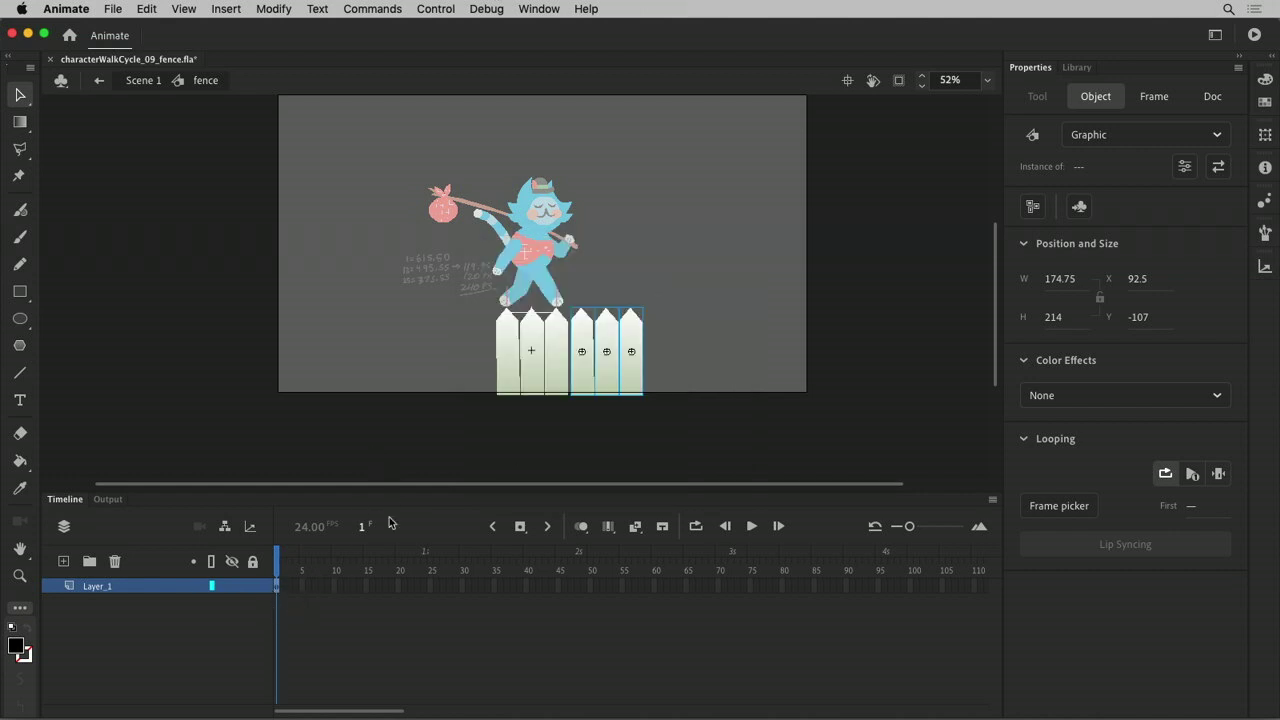
Duplicate the six pickets sideways to lengthen the fence to nine pickets, deleting the overlap.
left_click_drag(638, 345, 463, 440)
left_click_drag(506, 374, 582, 371)
left_click(686, 236)
left_click(588, 350)
key("BackSpace")
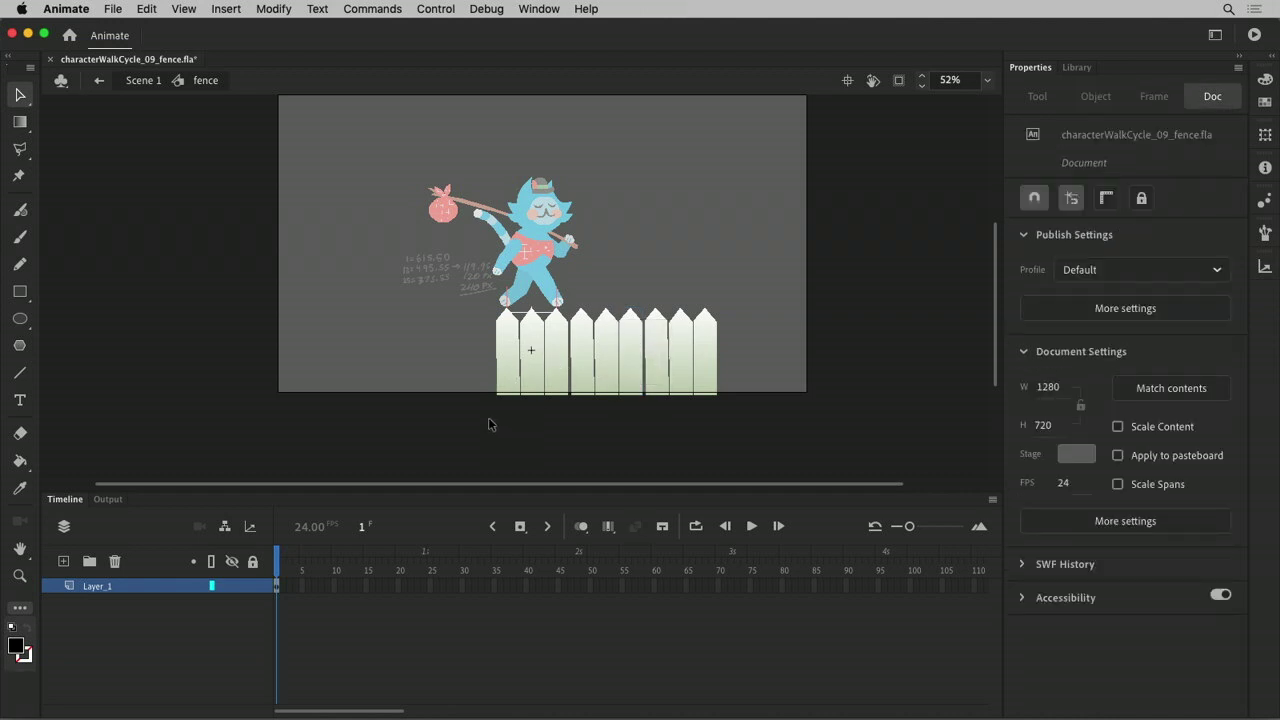
Duplicate all nine pickets sideways to lengthen the fence to fifteen, deleting the overlapping pickets.
left_click_drag(458, 415, 814, 277)
left_click_drag(533, 338, 654, 347, "alt")
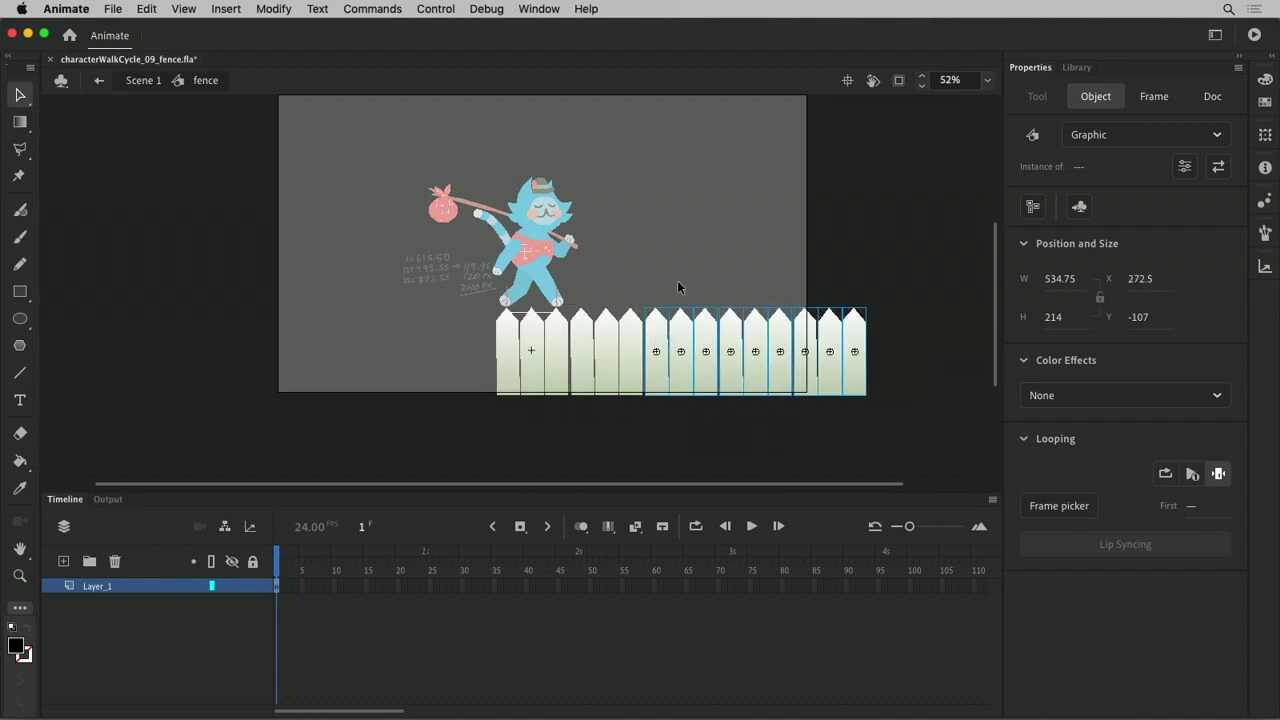
left_click(650, 432)
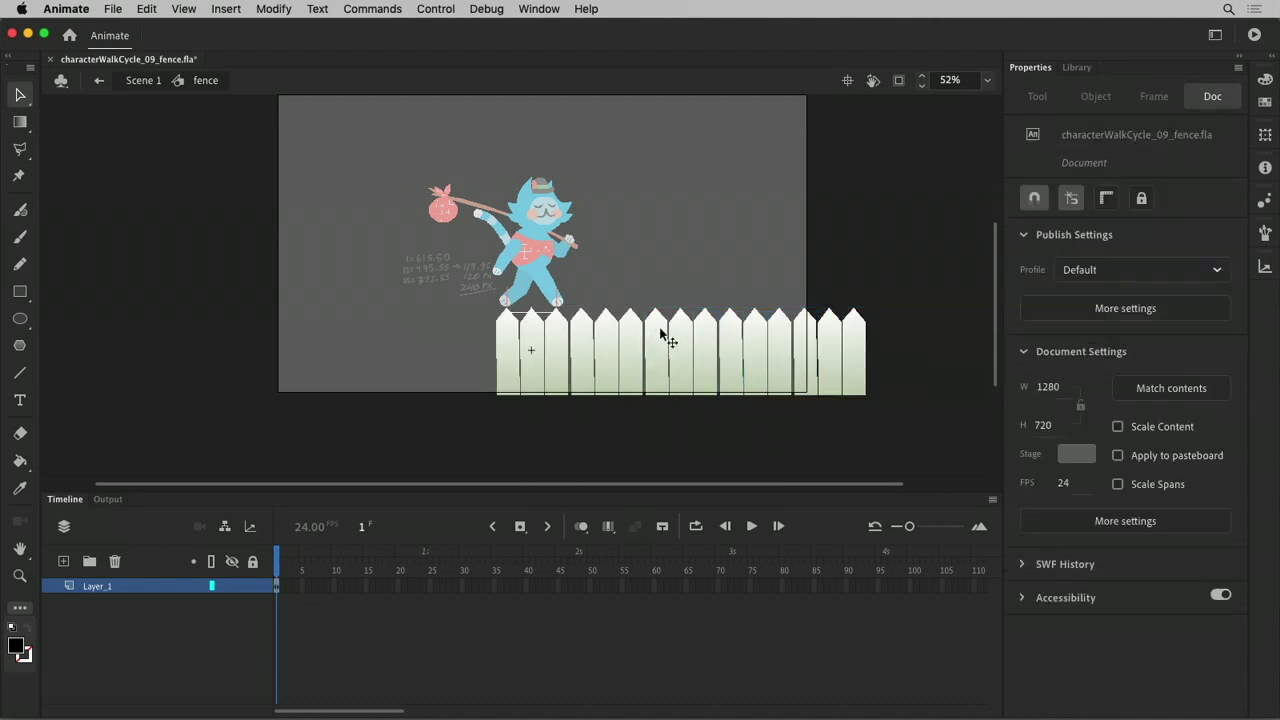
left_click(660, 333)
key("BackSpace")
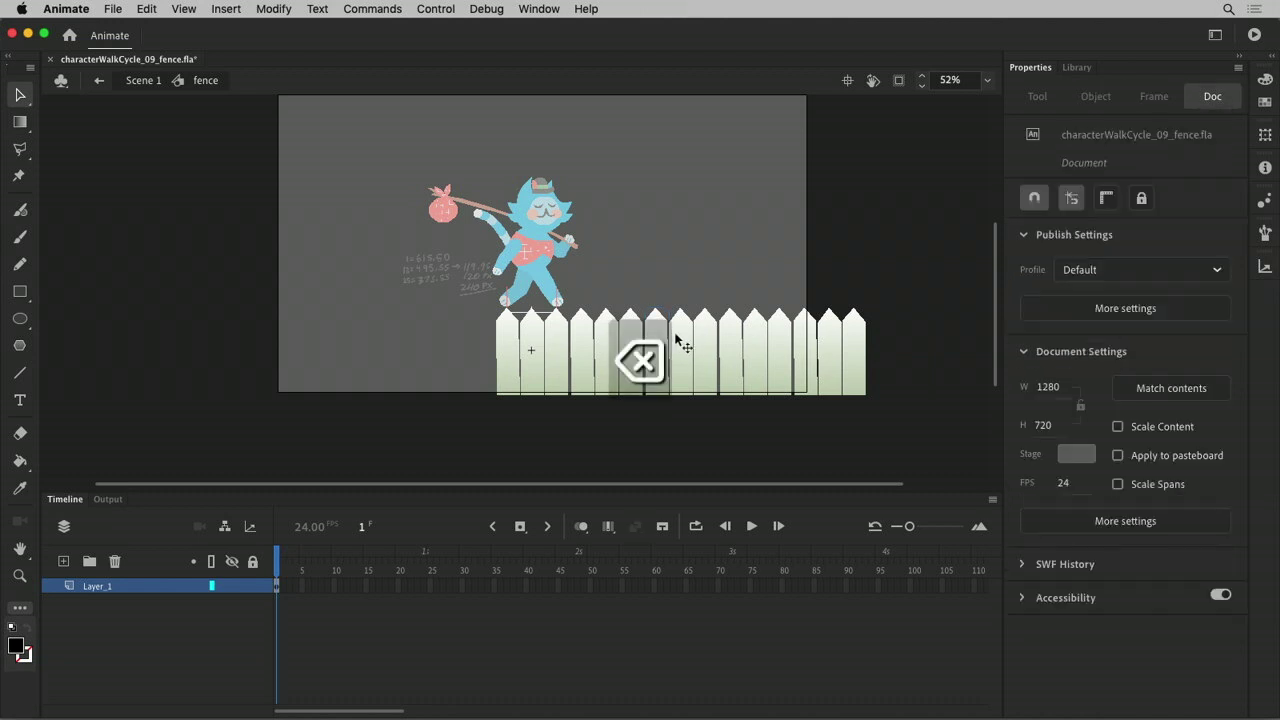
key("super+z")
key("BackSpace")
Duplicate all fifteen pickets sideways to lengthen the fence to 27, delete the overlapping pickets and return to Scene 1.
left_click_drag(496, 407, 884, 307)
left_click_drag(507, 349, 809, 366)
left_click(826, 408)
left_click(826, 352)
key("BackSpace")
key("BackSpace")
key("BackSpace")
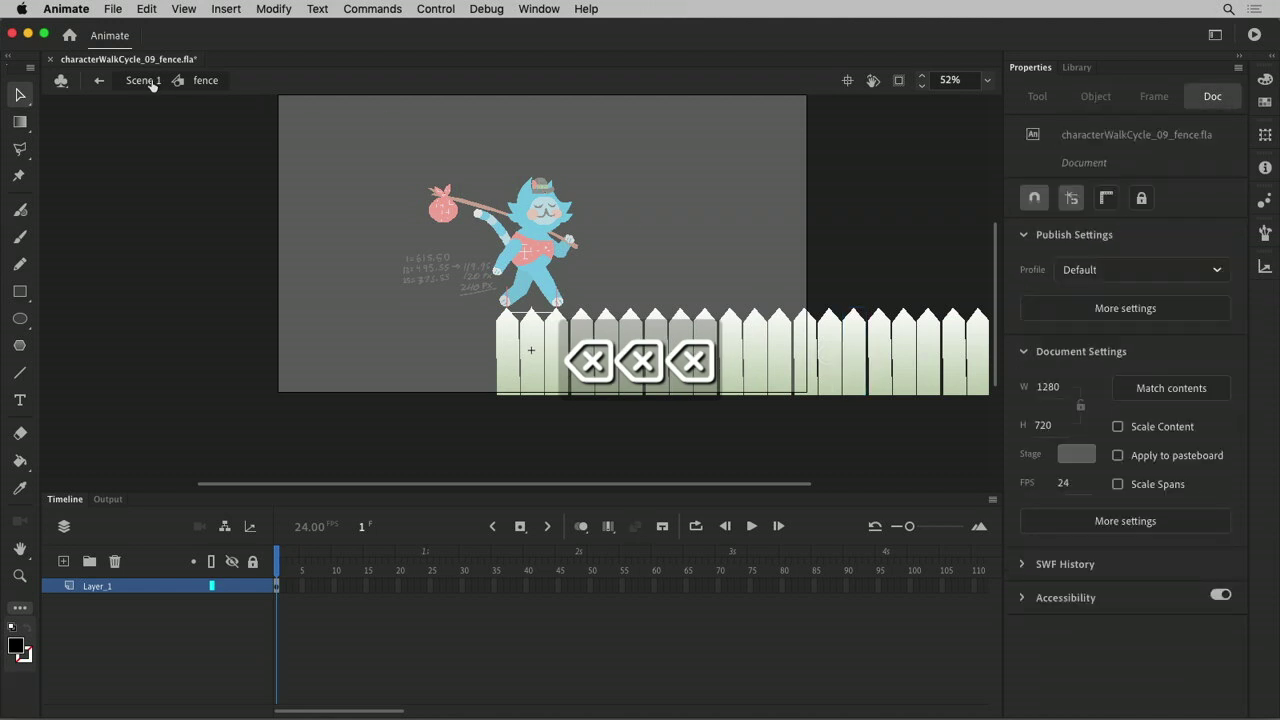
left_click(150, 82)
Scrub to frame 73 and inspect up close how the cat's feet line up with the picket tips.
left_click_drag(278, 560, 752, 595)
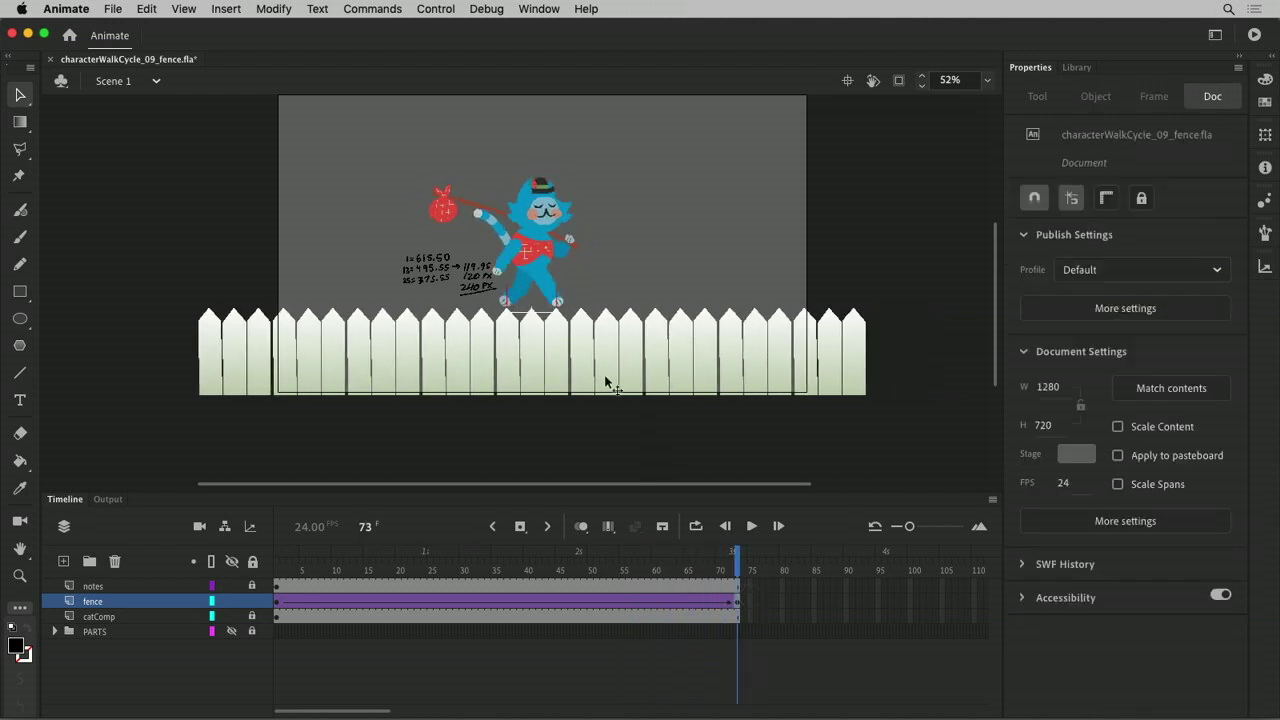
key("z")
left_click_drag(540, 284, 580, 366)
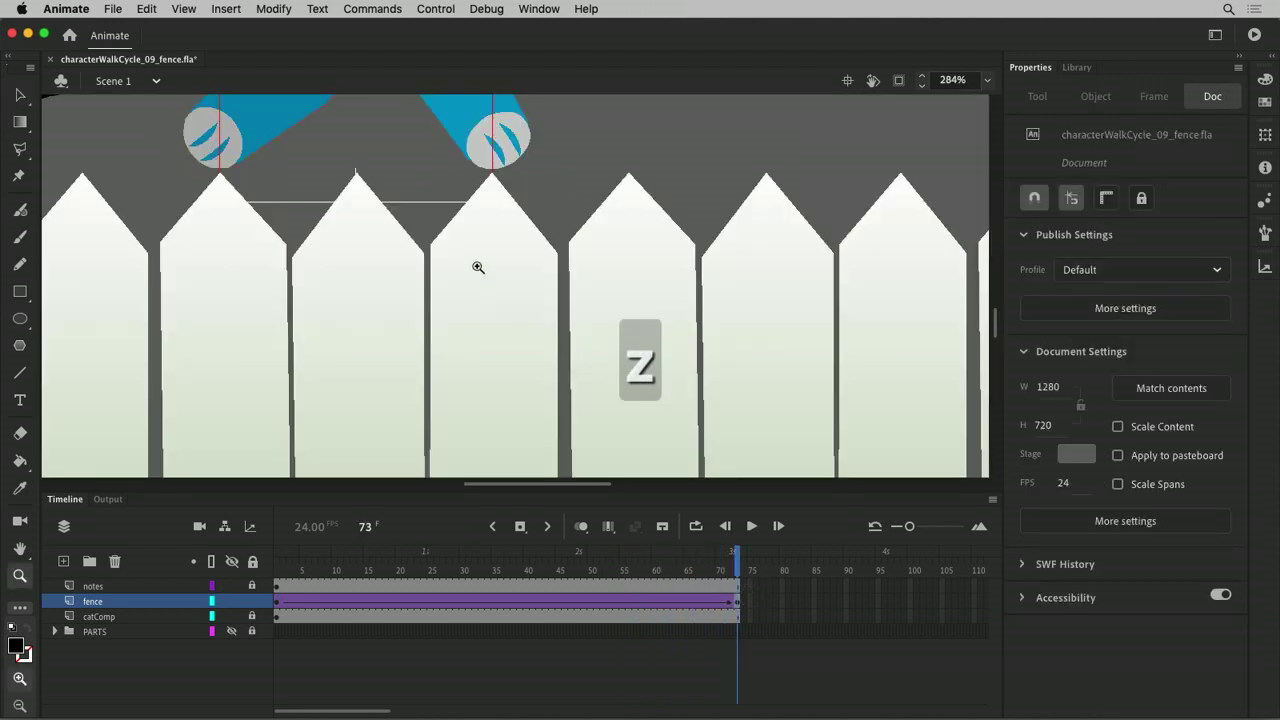
key("super+minus")
key("super+minus")
key("super+minus")
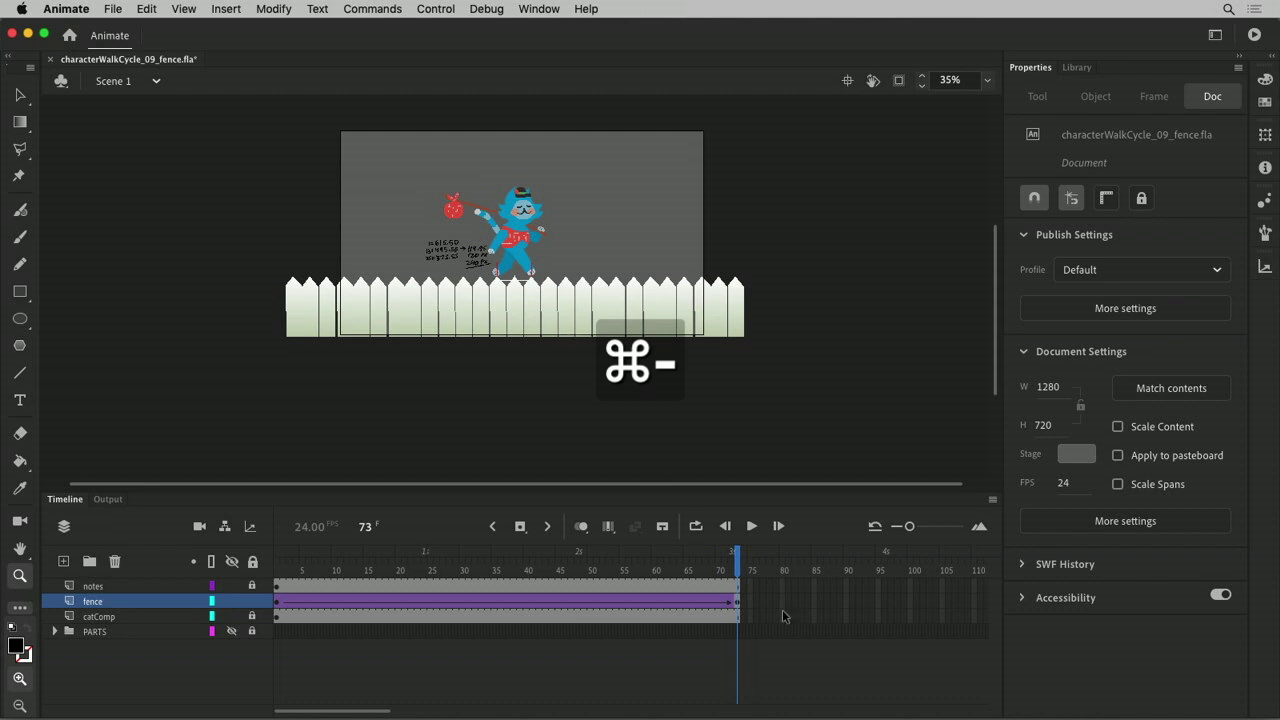
Play and scrub the animation between frames 1 and 73 to check the lengthened fence's slide.
left_click_drag(280, 567, 746, 600)
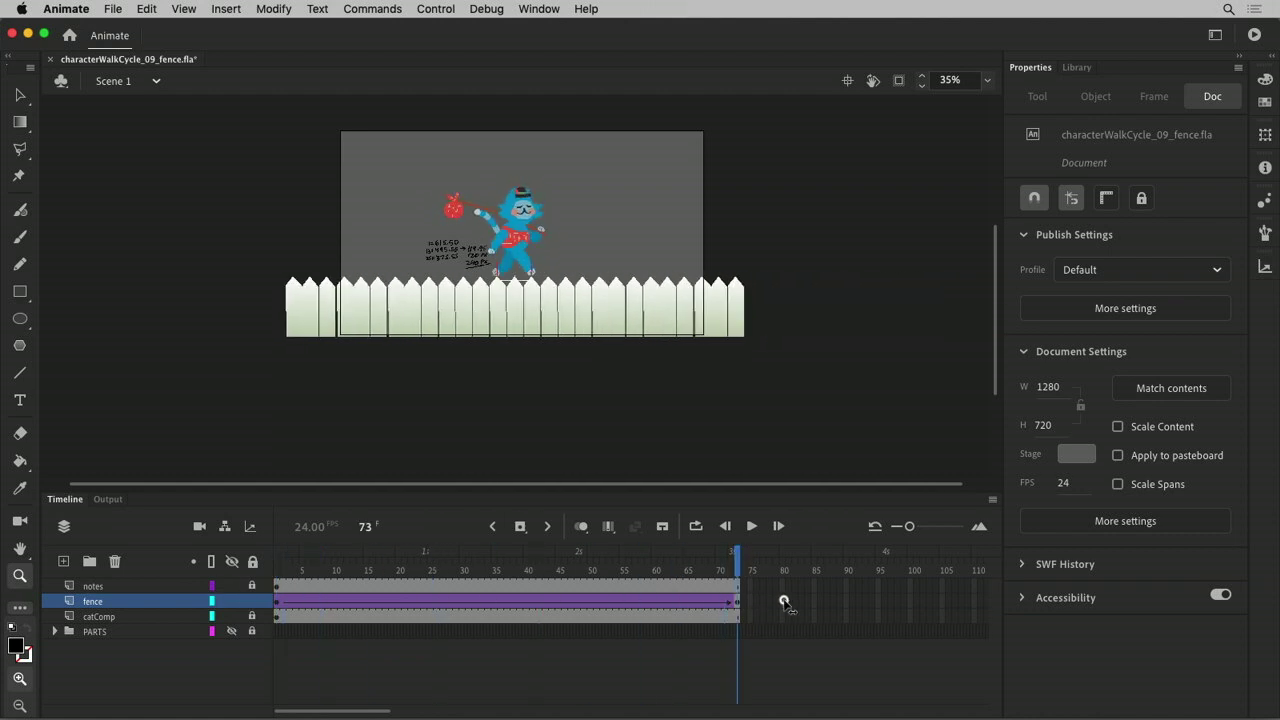
key("Return")
left_click_drag(737, 558, 147, 592)
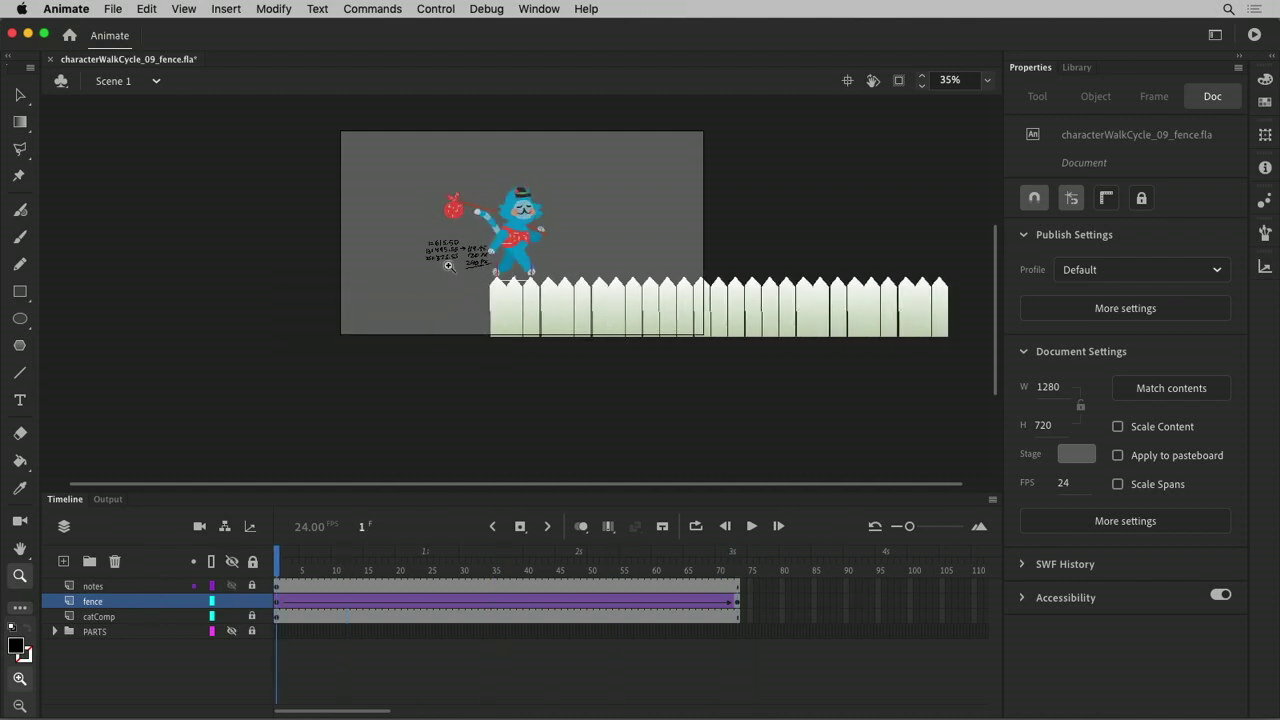
Edit the fence symbol, duplicating its end pickets leftward to add six more and deleting the overlapping ones.
key("v")
double_click(520, 318)
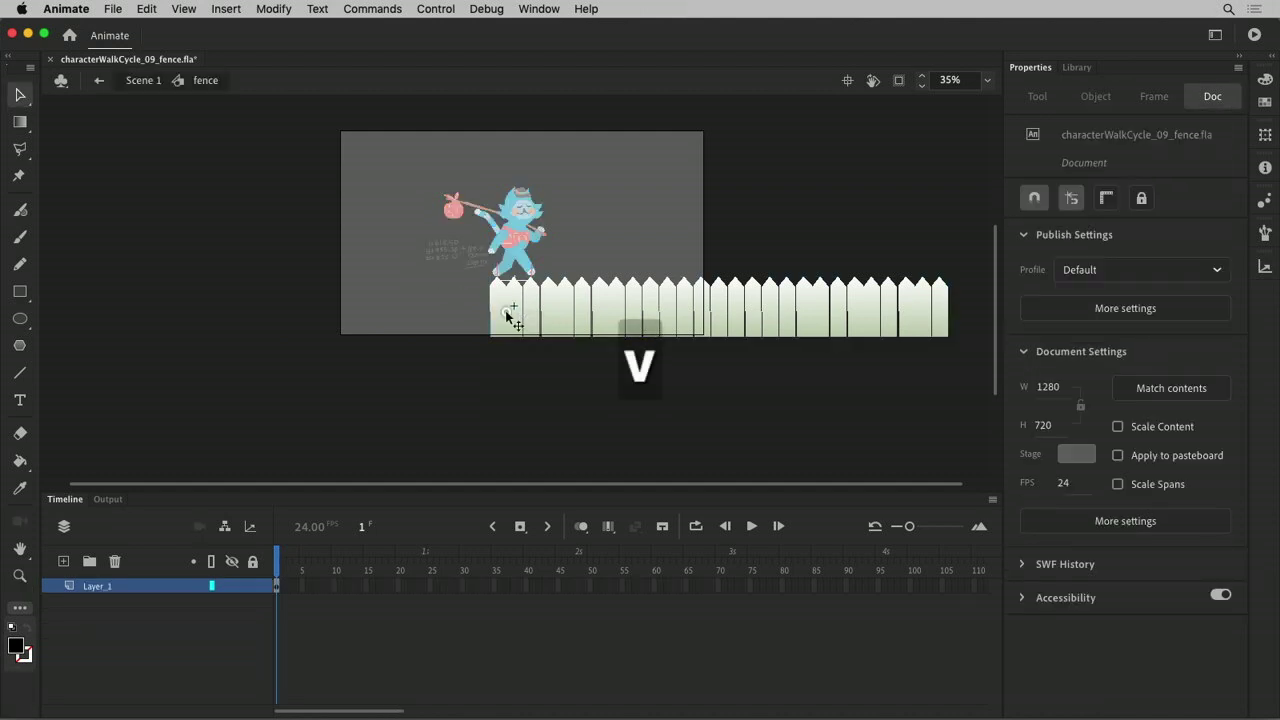
left_click(512, 314)
left_click_drag(480, 378, 527, 306)
left_click(527, 388)
left_click(514, 289)
key("BackSpace")
key("BackSpace")
key("BackSpace")
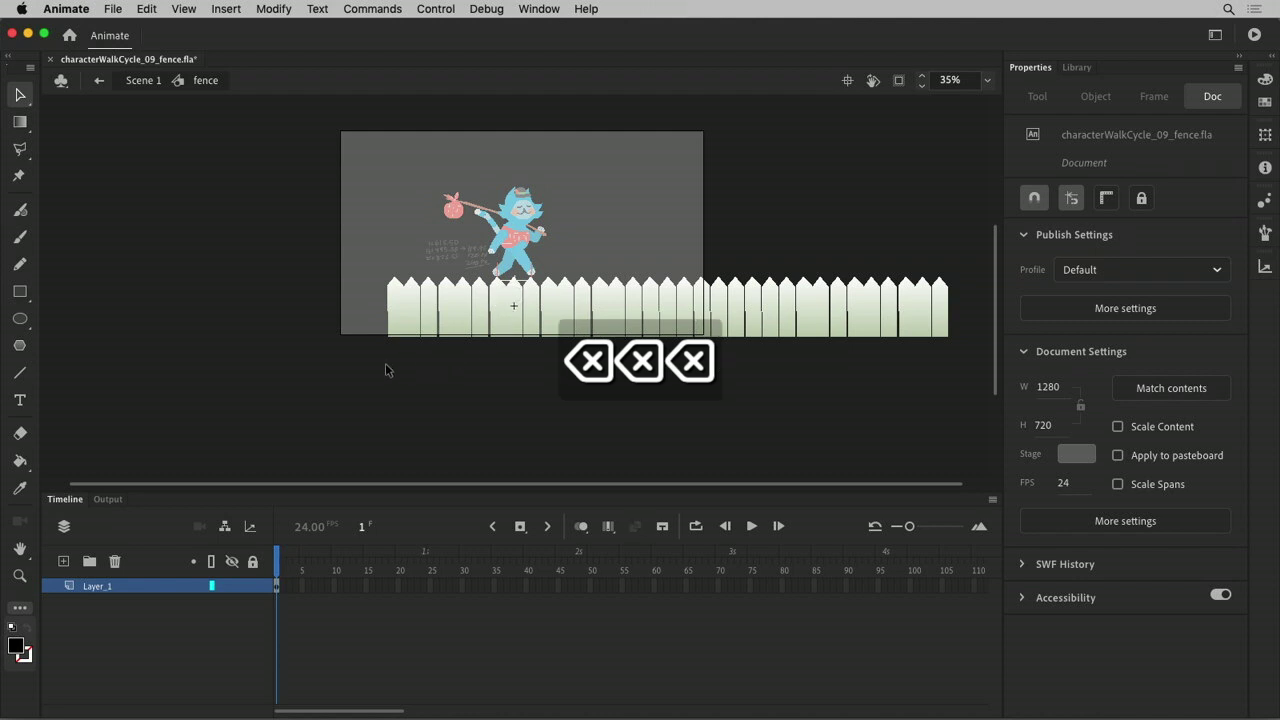
Duplicate the leftmost pickets to extend the fence leftward by six more, delete the overlapping pickets and return to Scene 1.
left_click_drag(380, 363, 431, 309)
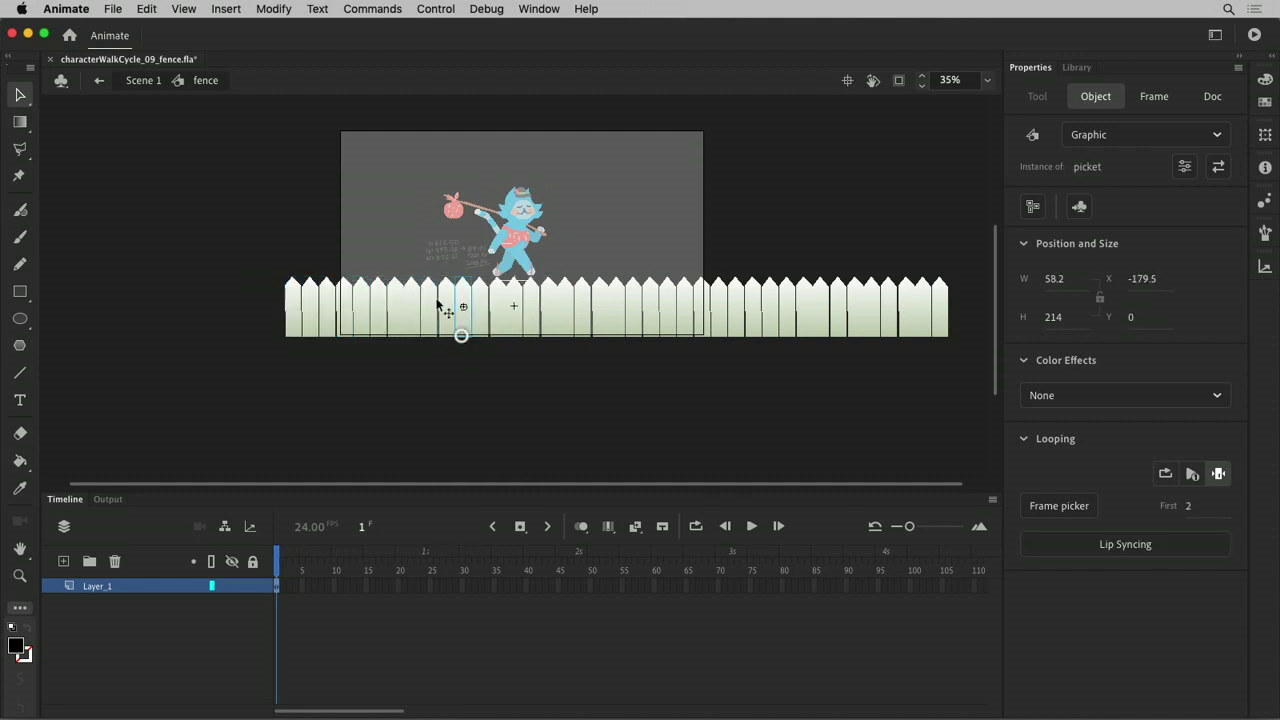
key("BackSpace")
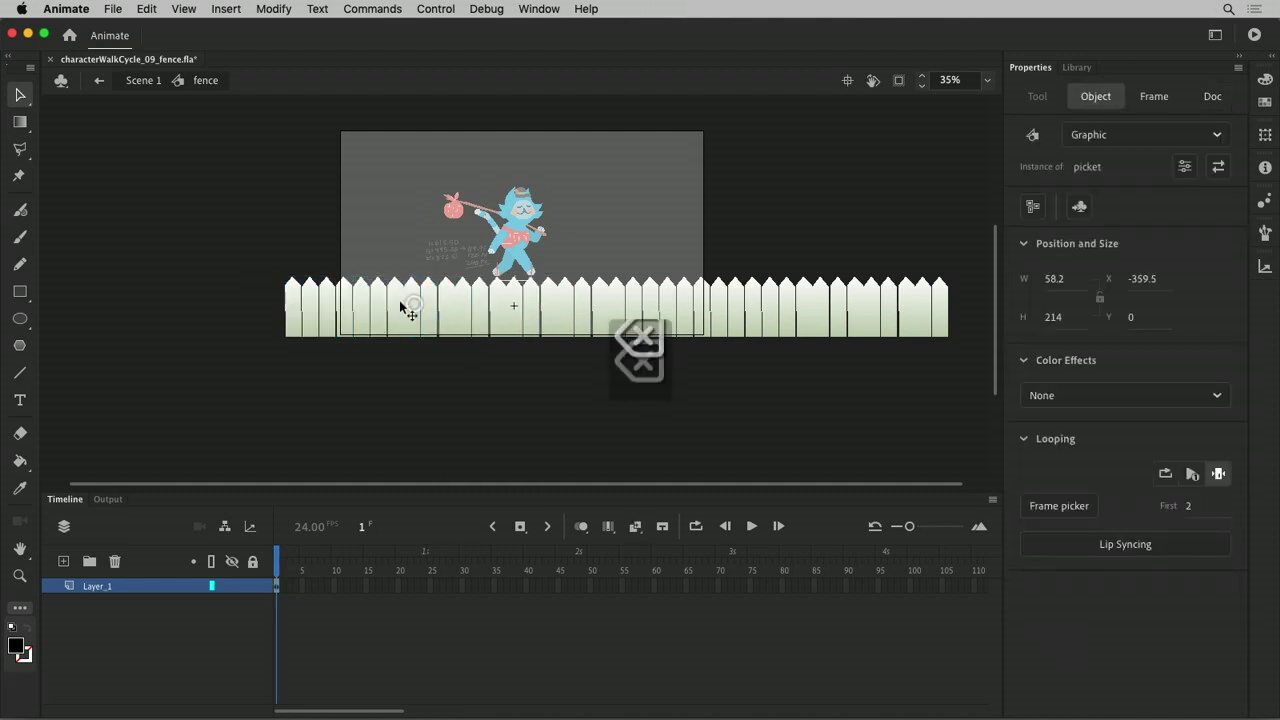
key("BackSpace")
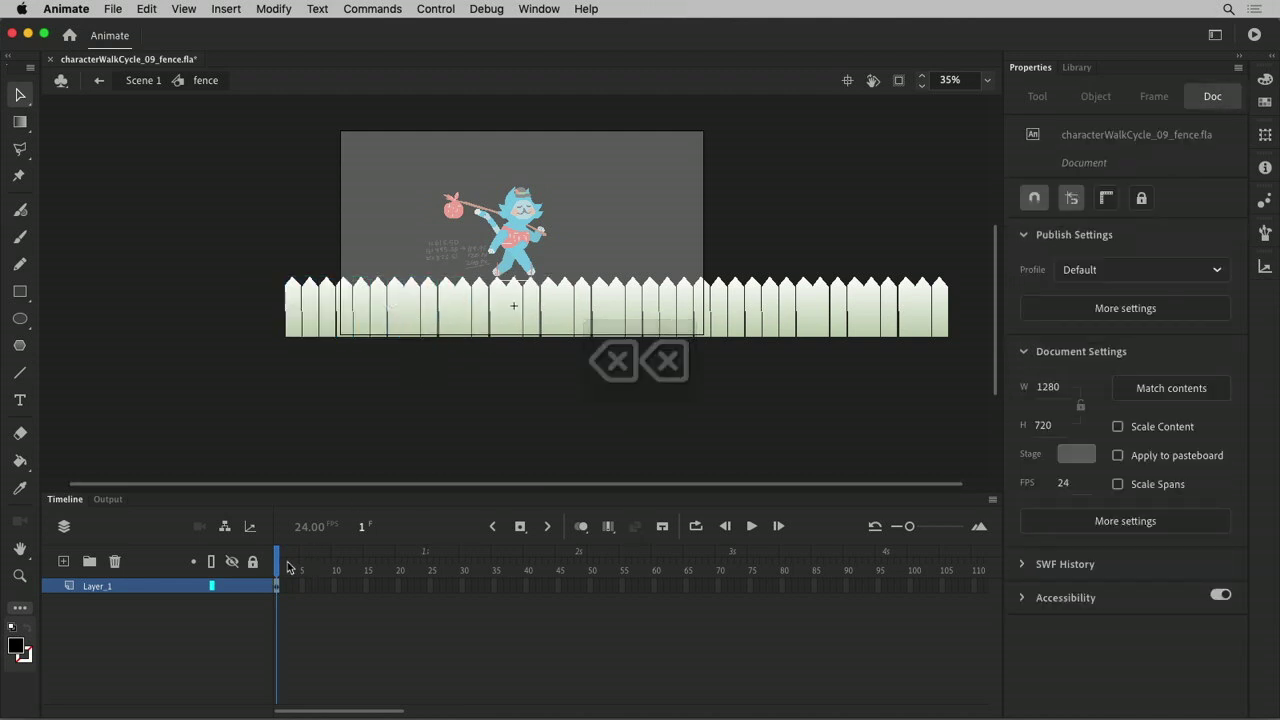
left_click(155, 81)
Scrub between frames 1 and 73 to check the fence's coverage, and clip the content outside the stage.
left_click_drag(283, 590, 769, 607)
left_click(769, 607)
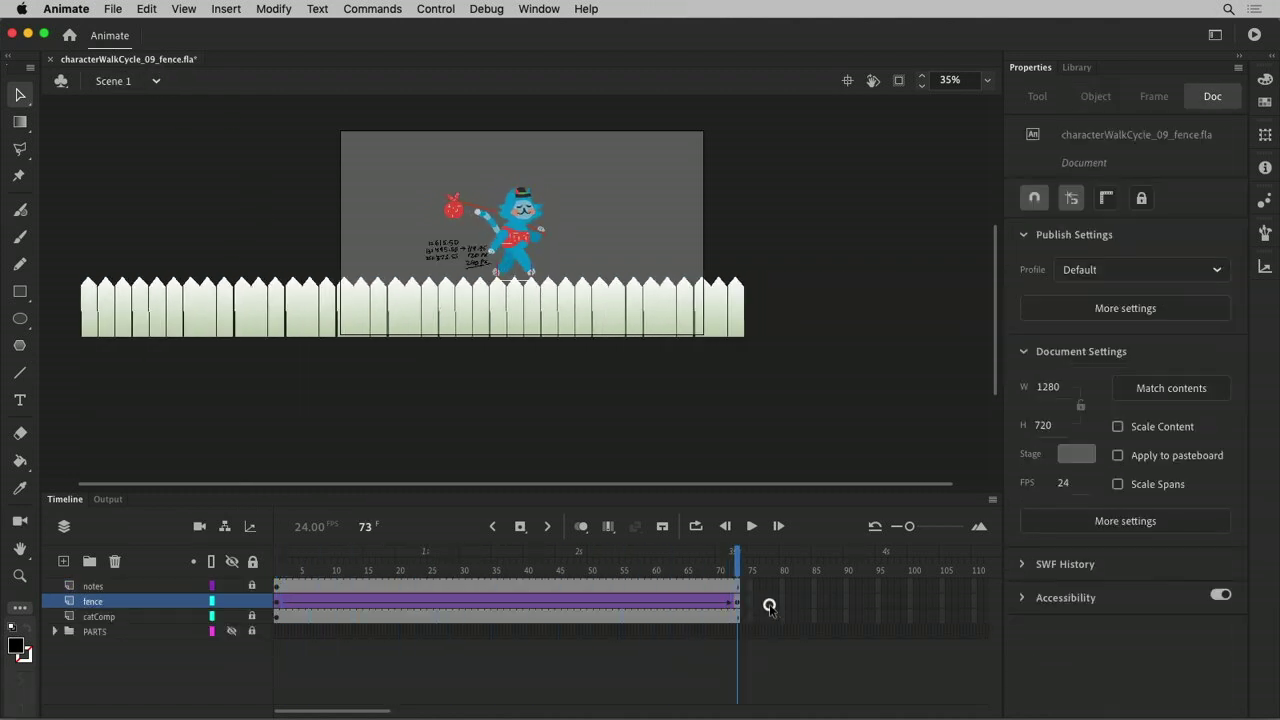
left_click(278, 570)
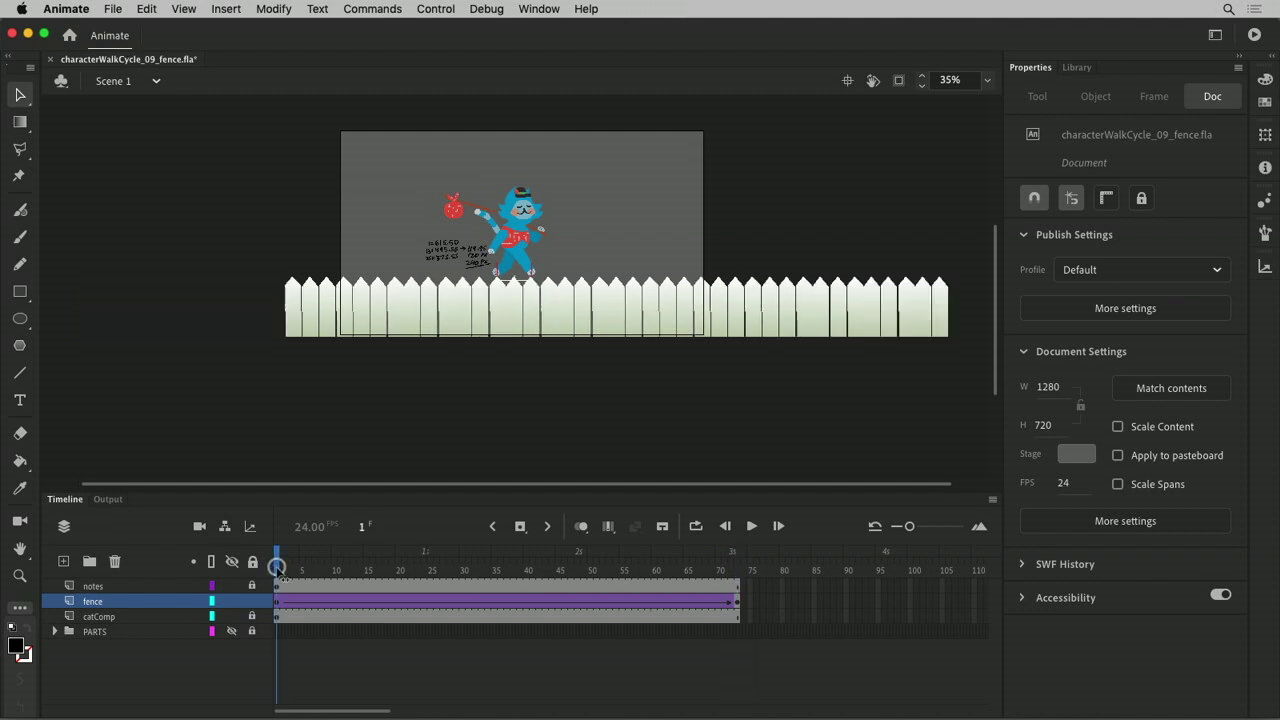
left_click_drag(280, 570, 564, 570)
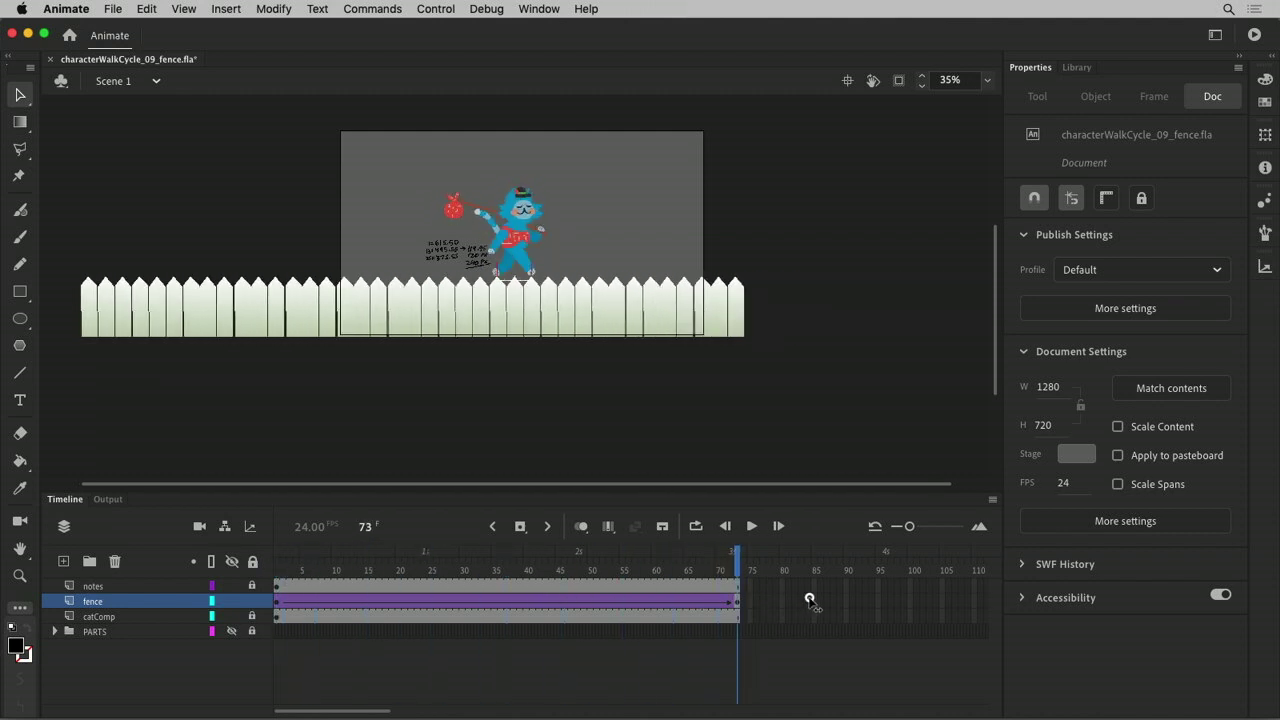
left_click_drag(278, 573, 725, 577)
left_click(900, 82)
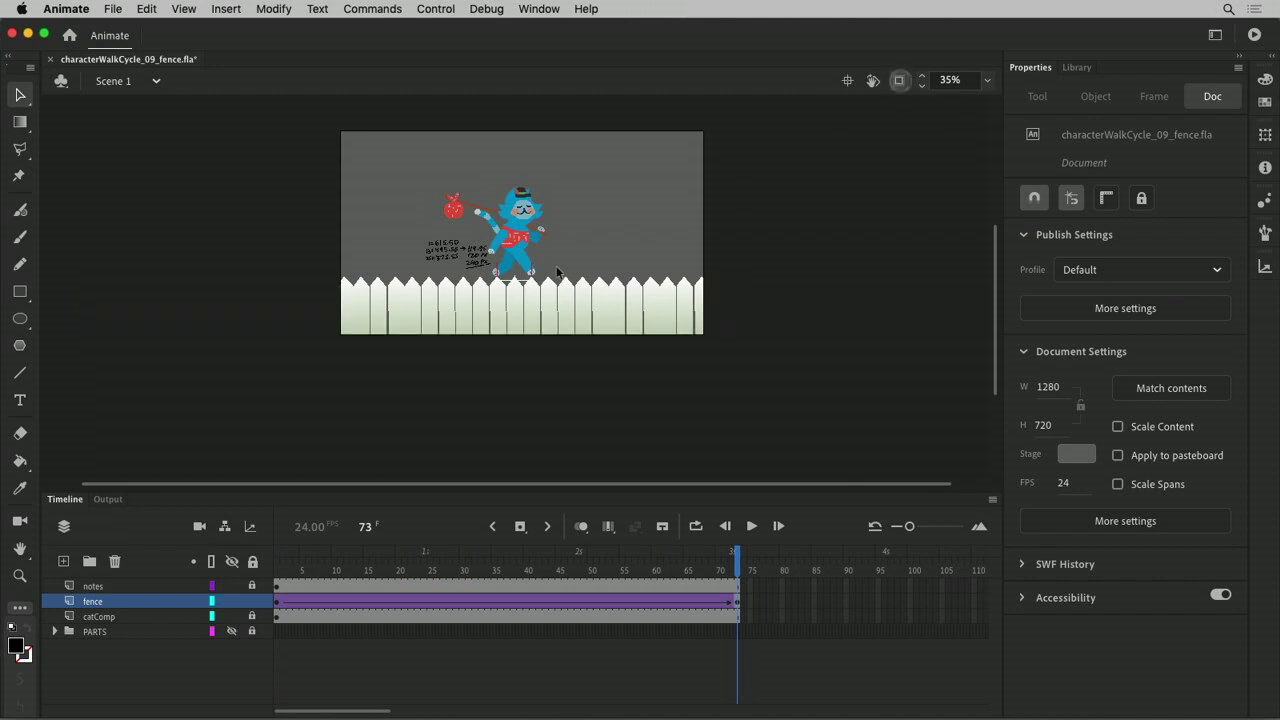
Compare the cat's pose and the picket positions at frames 1 and 73 up close.
key("super+equal")
key("space")
left_click_drag(539, 312, 545, 227)
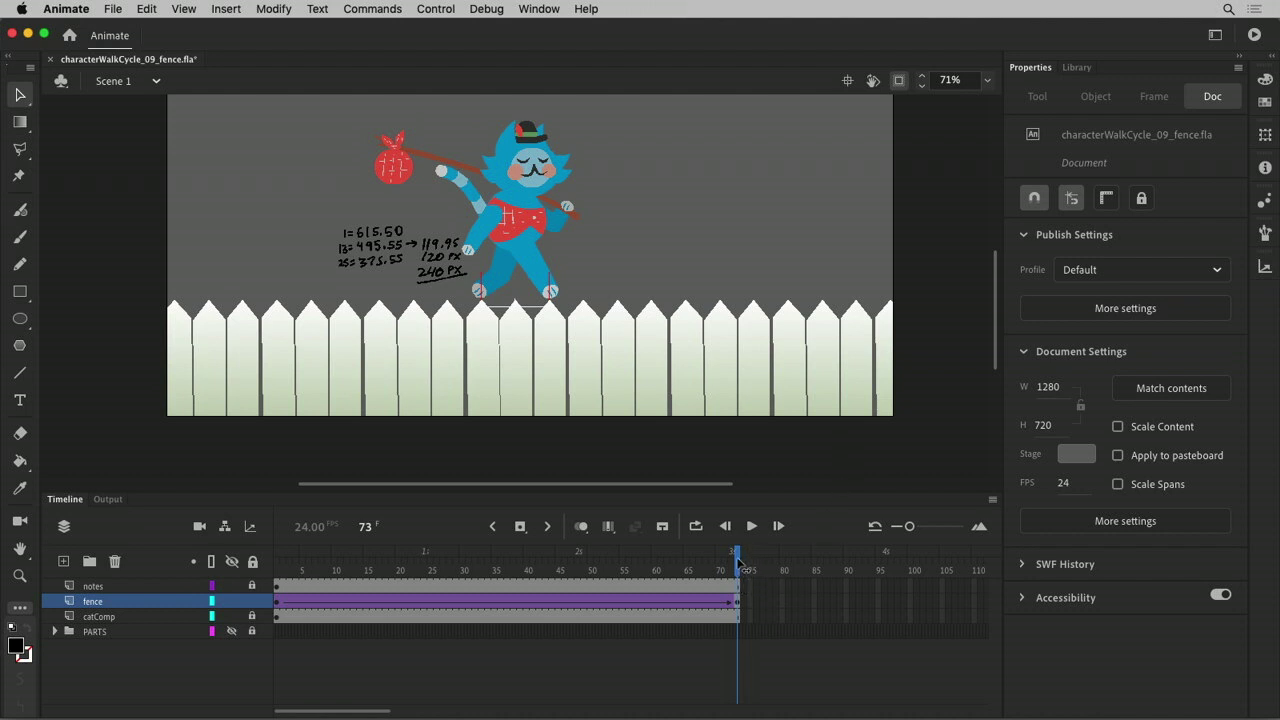
mouse_move(737, 559)
left_mouse_down()
mouse_move(719, 560)
mouse_move(739, 561)
left_mouse_up()
left_click_drag(736, 560, 737, 560)
left_click(280, 558)
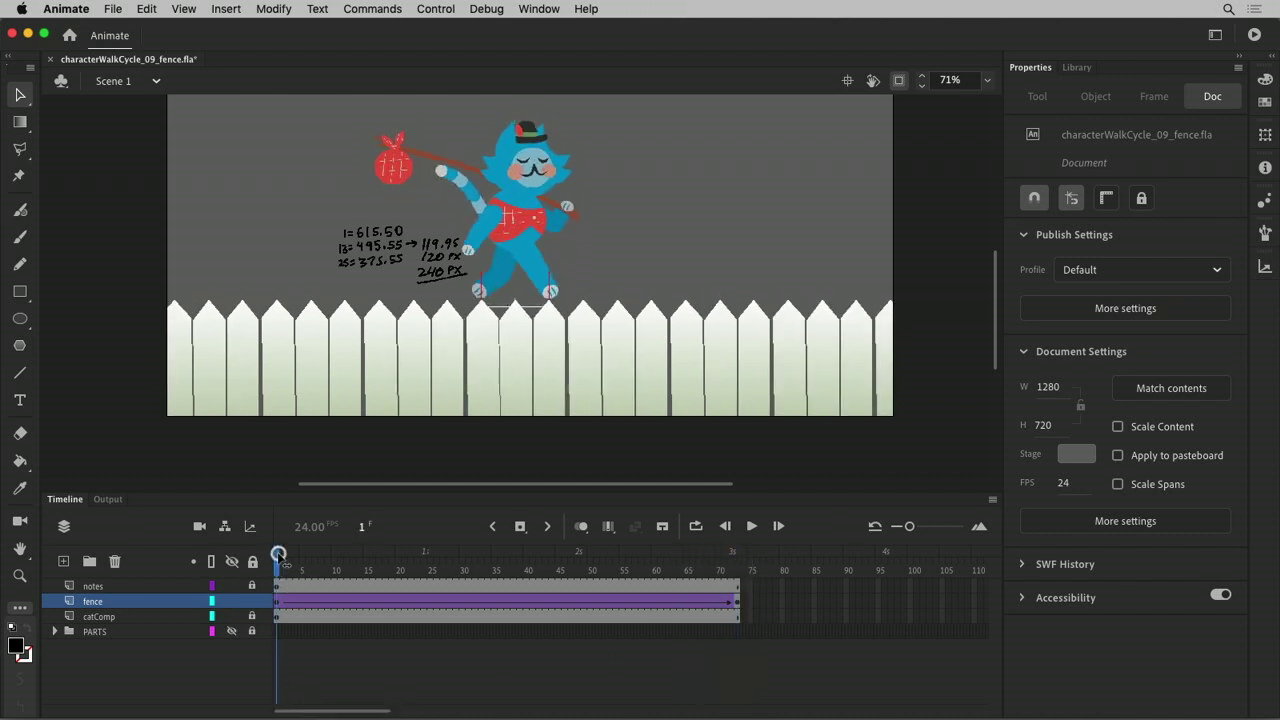
left_click(740, 569)
left_click(277, 568)
left_click(740, 569)
left_click(278, 570)
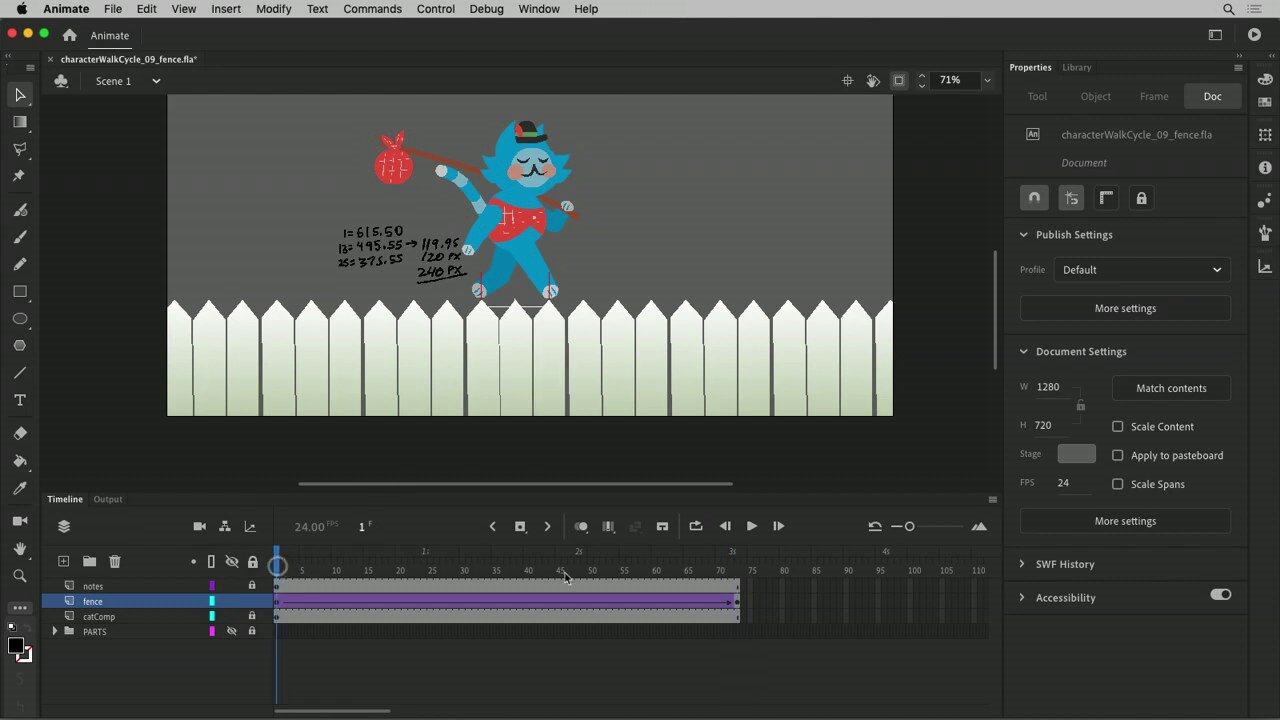
left_click(740, 565)
Compare frames 1, 72 and 73 once more and play the animation to check the loop point.
left_click_drag(738, 562, 564, 560)
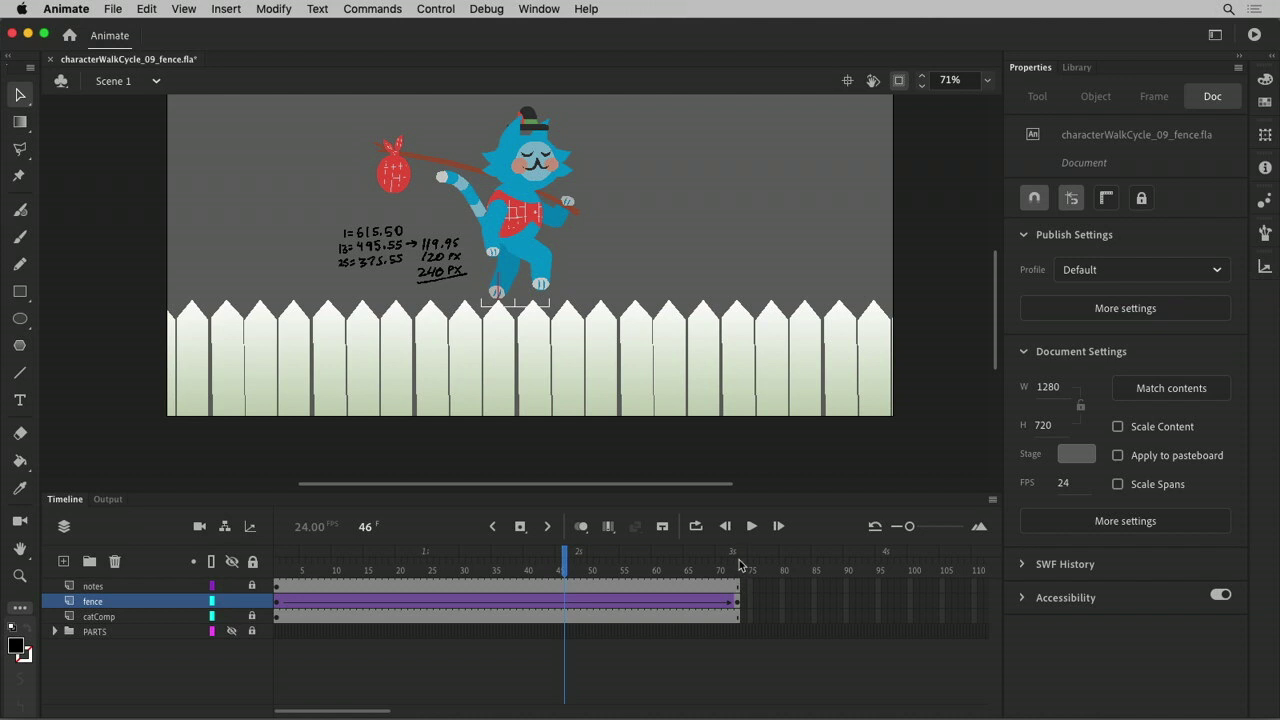
left_click(740, 569)
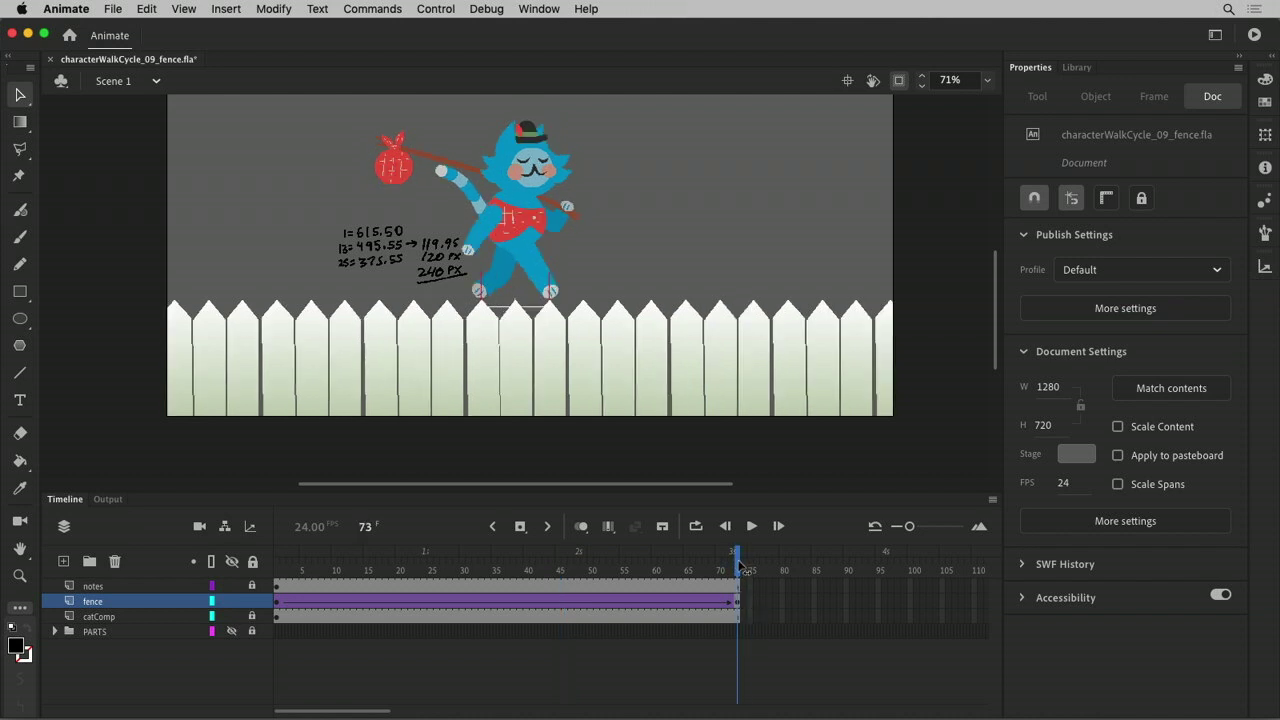
left_click(278, 570)
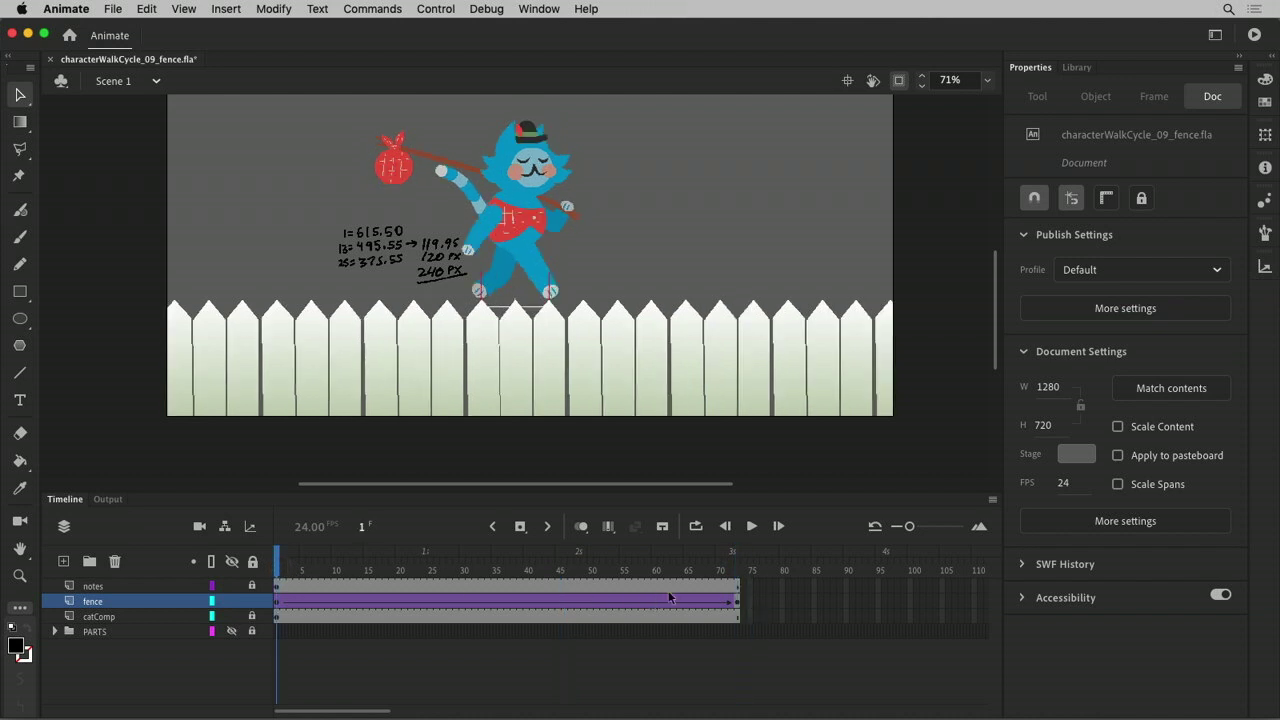
left_click(733, 604)
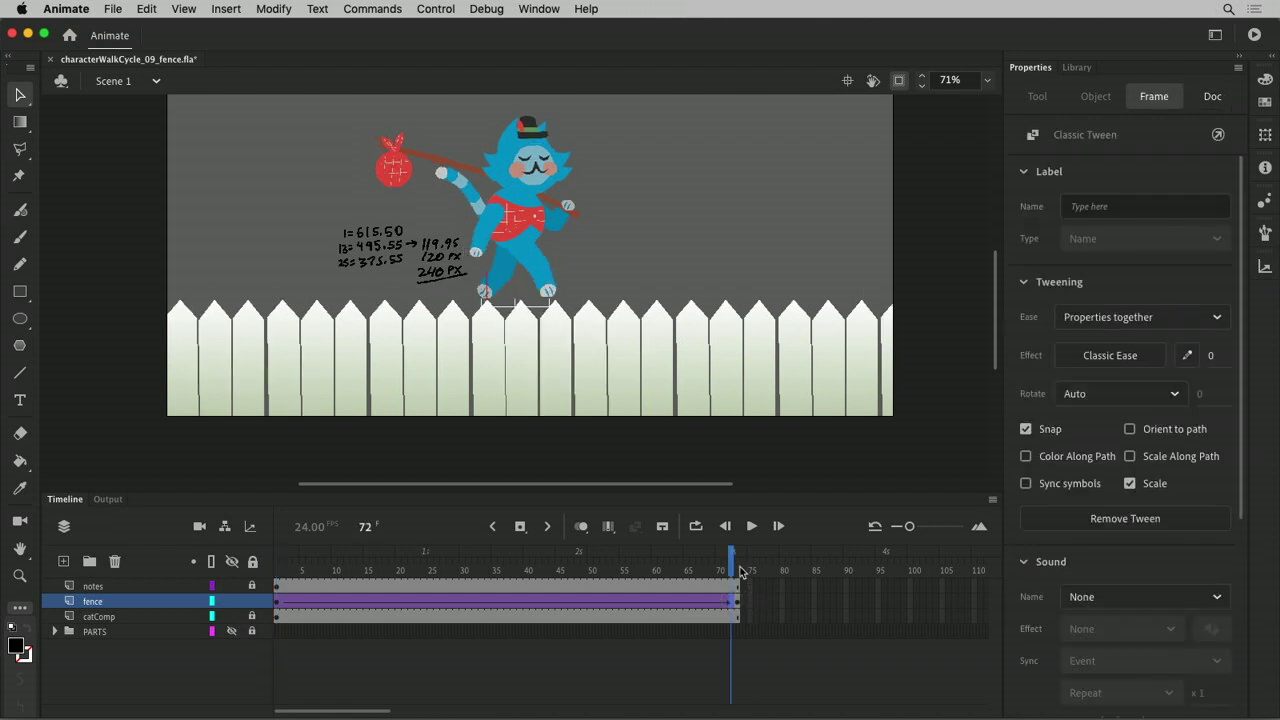
left_click(736, 643)
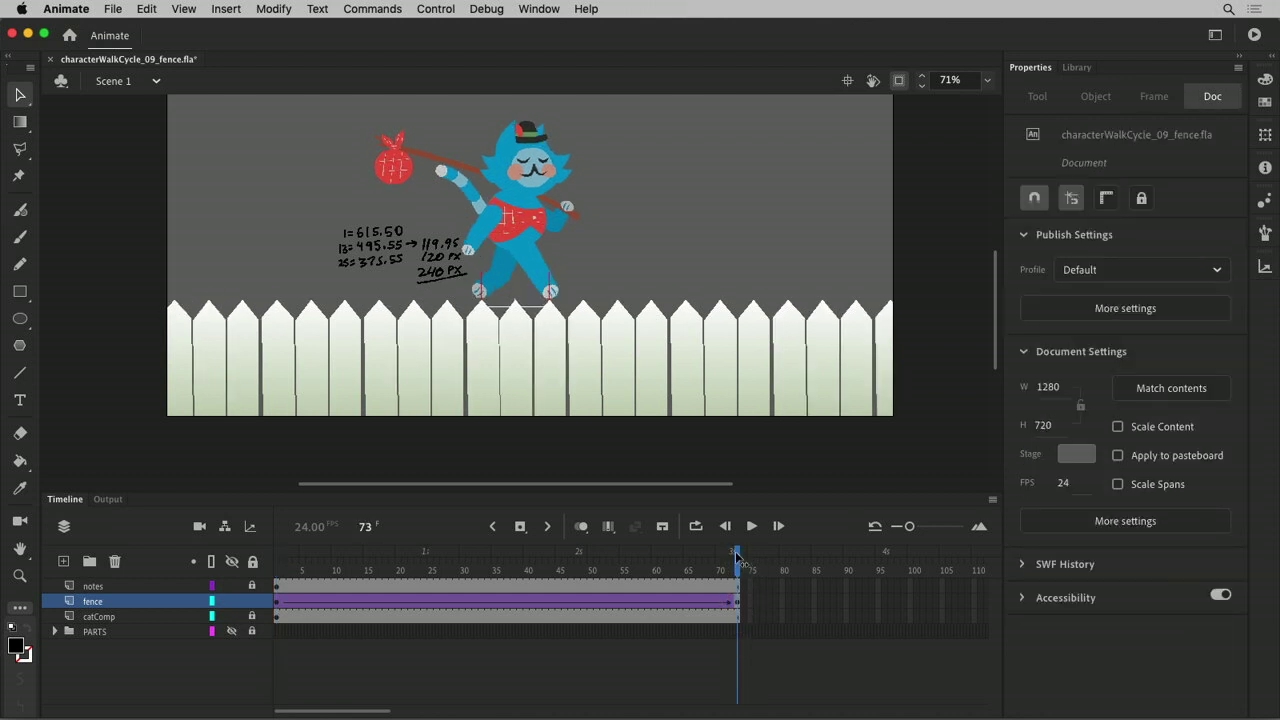
left_click(751, 525)
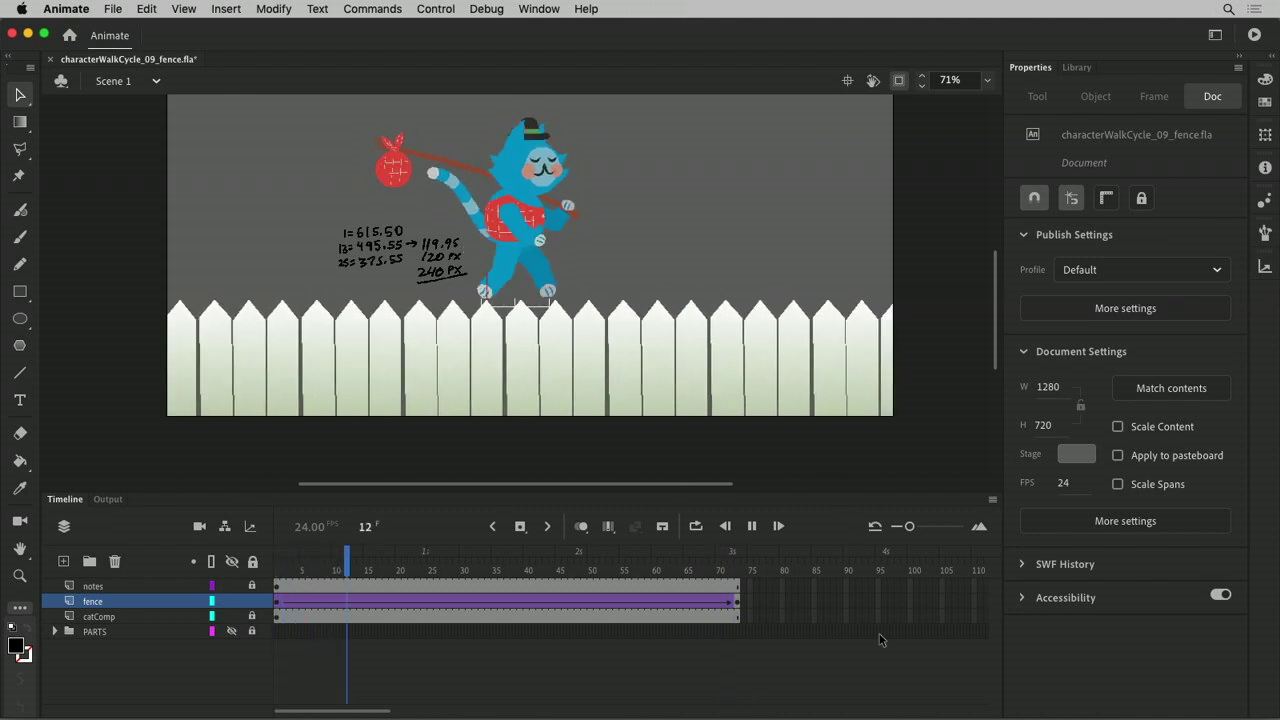
left_click(752, 526)
Insert a keyframe at frame 72 of the fence layer and remove frame 73 from the notes, fence and catComp layers.
left_click(733, 601)
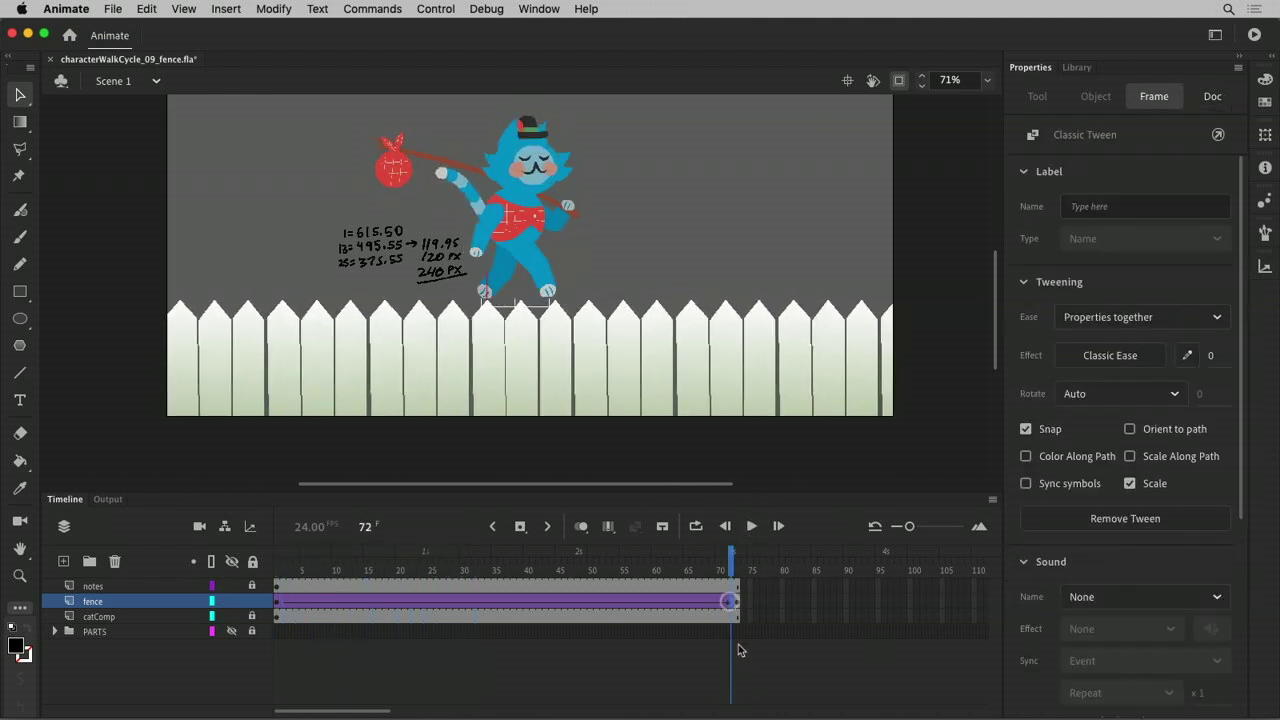
key("F6")
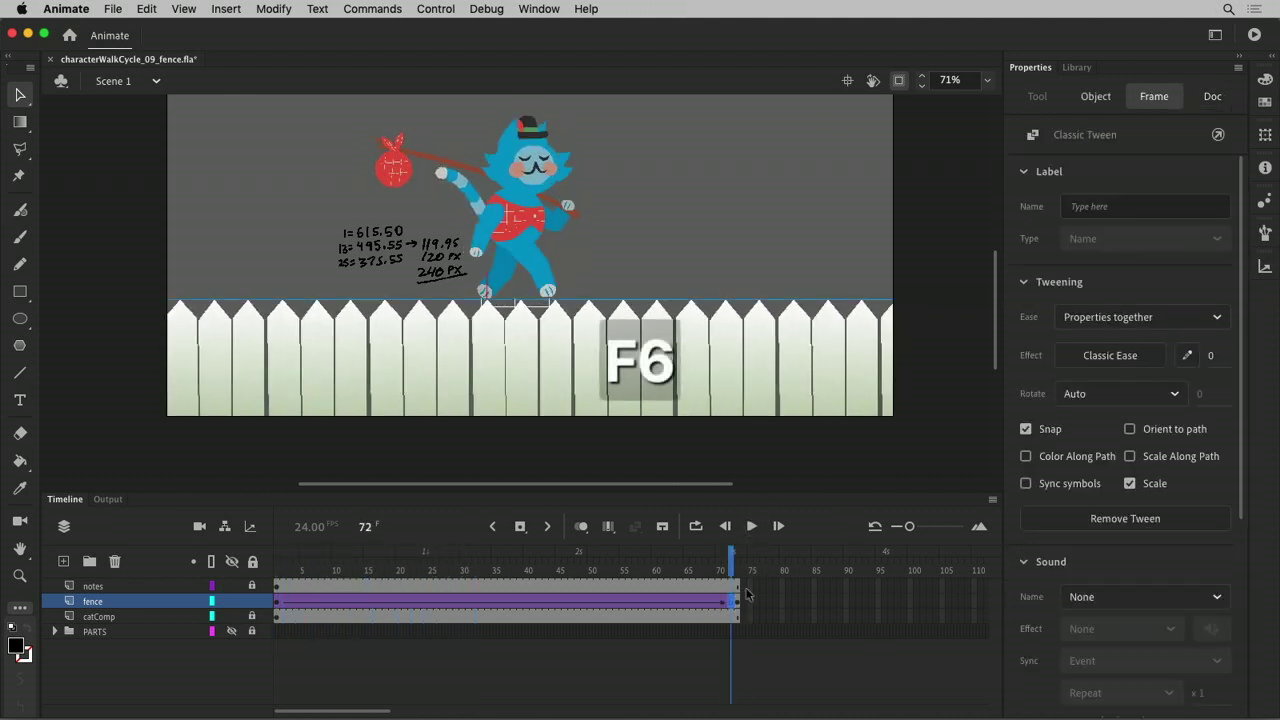
left_click(740, 586)
left_click(737, 617)
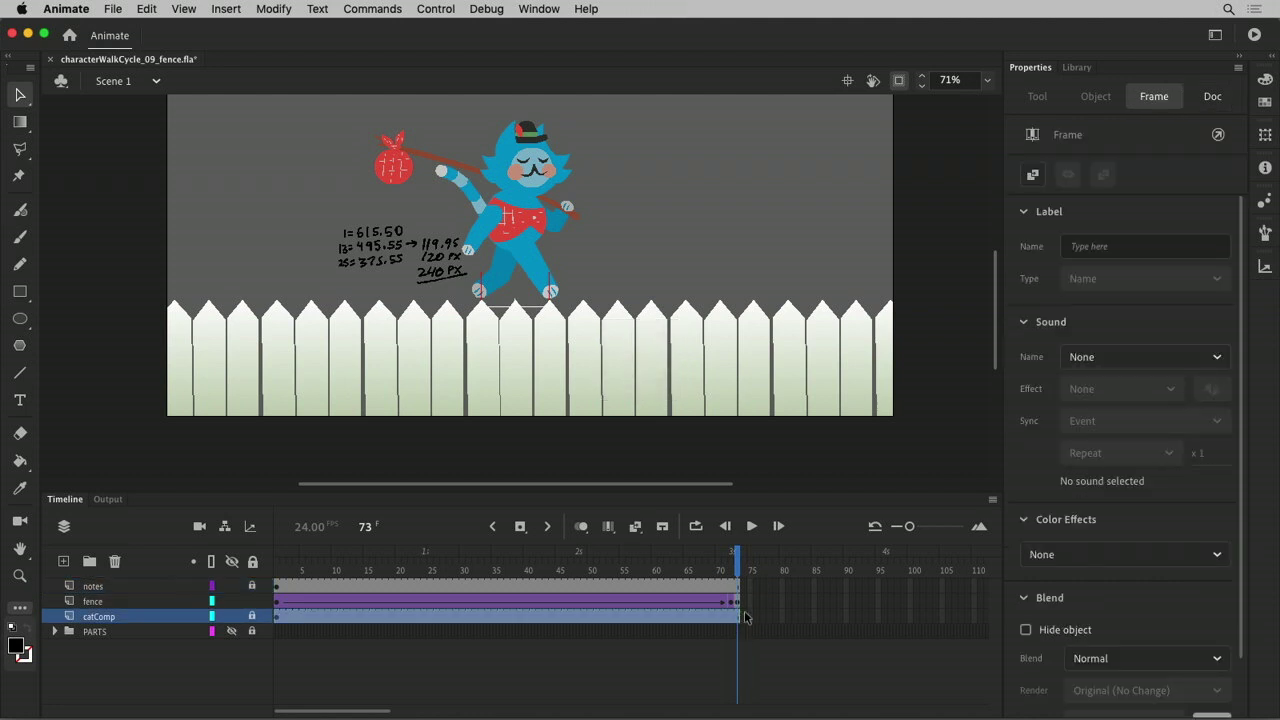
left_click(764, 599)
left_click(734, 605)
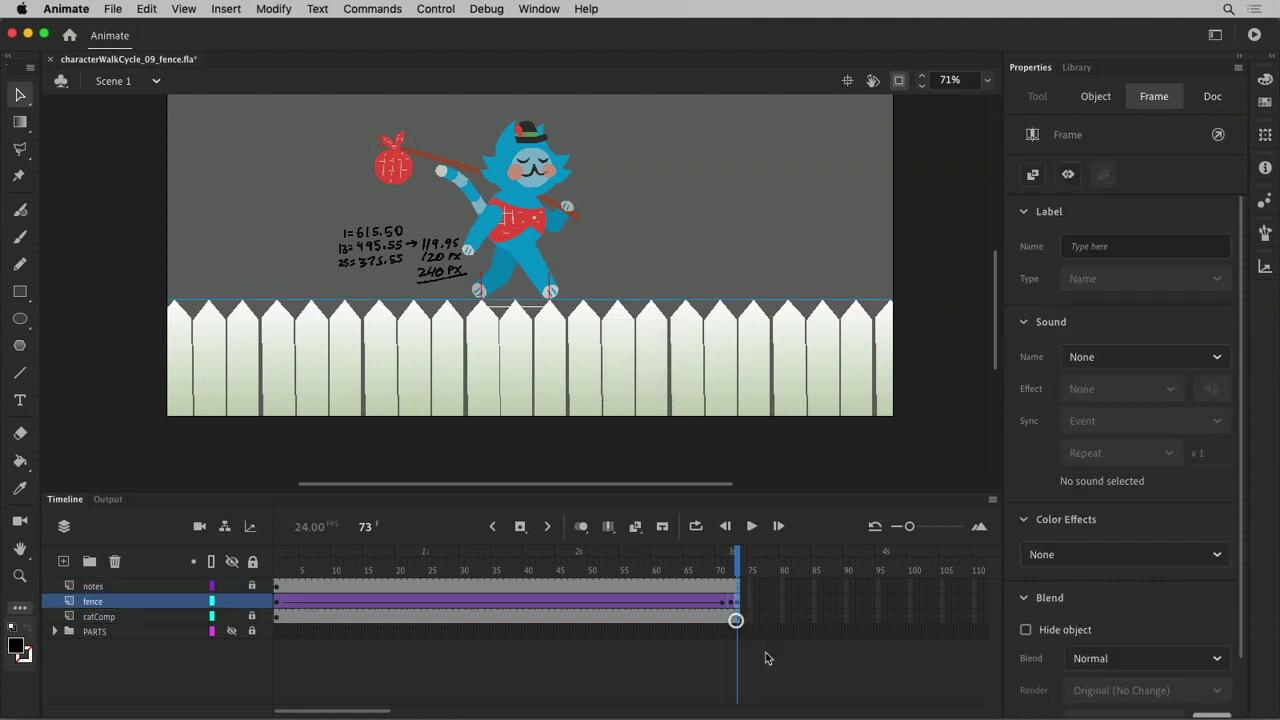
key("shift+F5")
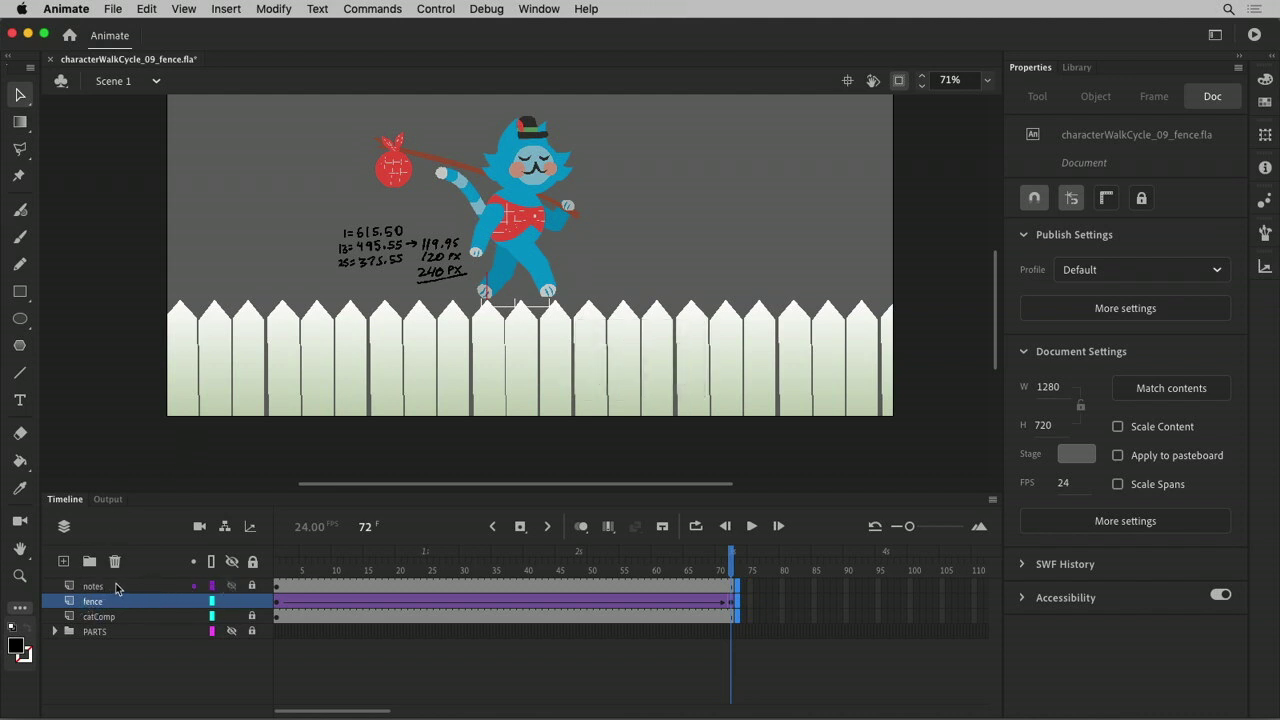
Unlock the notes layer and move its handwritten calculations up and left, clear of the cat and its bundle.
left_click(253, 586)
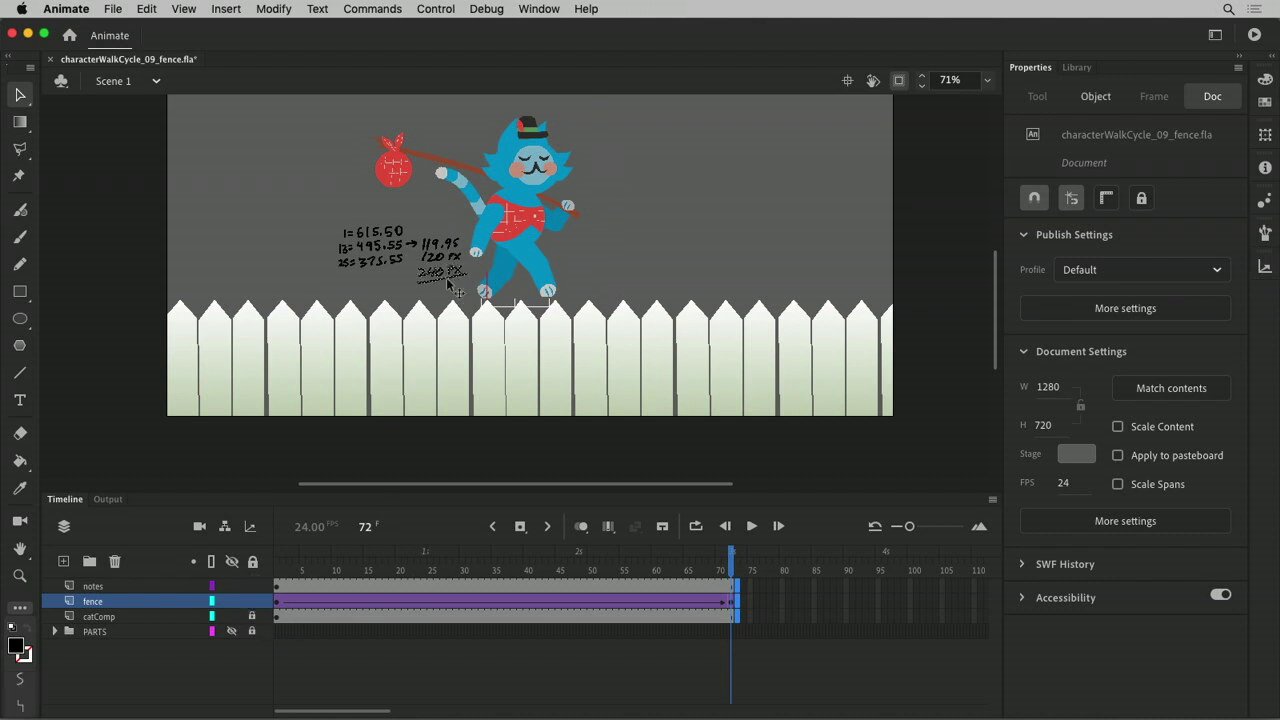
left_click(277, 587)
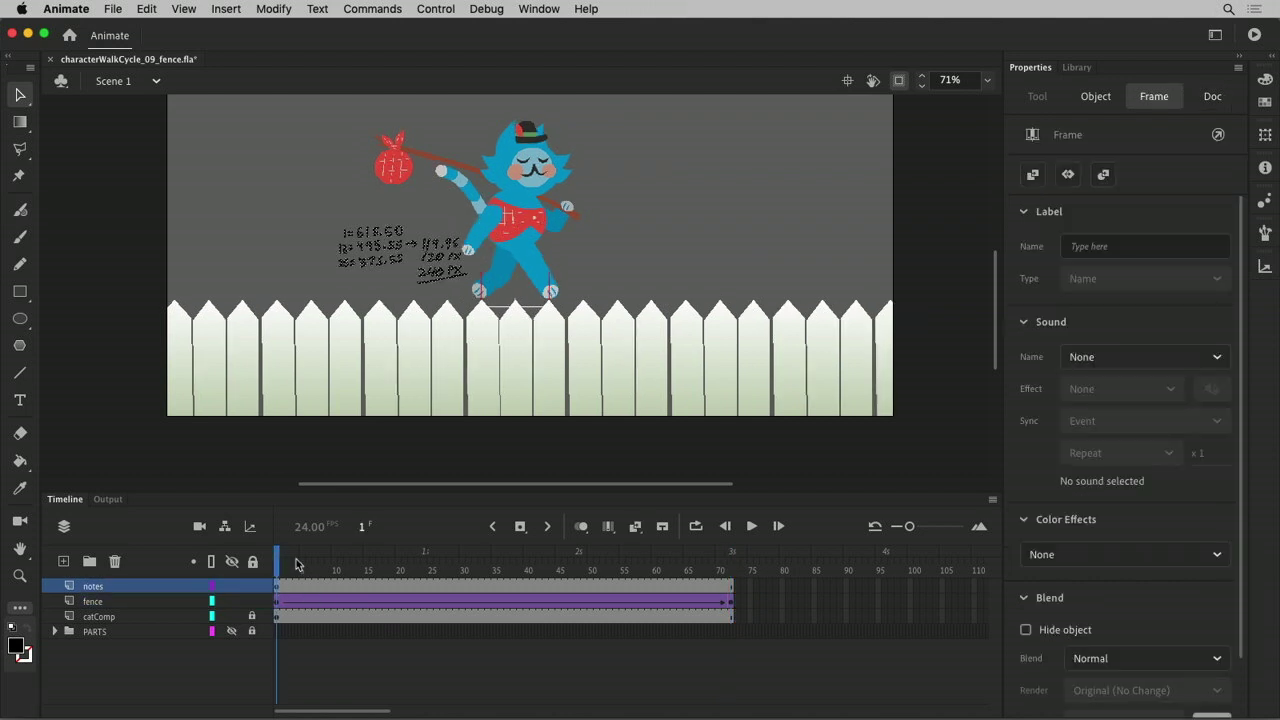
key("shift+Left")
key("shift+Left")
key("shift+Left")
key("shift+Left")
key("shift+Left")
key("shift+Left")
key("shift+Left")
key("shift+Left")
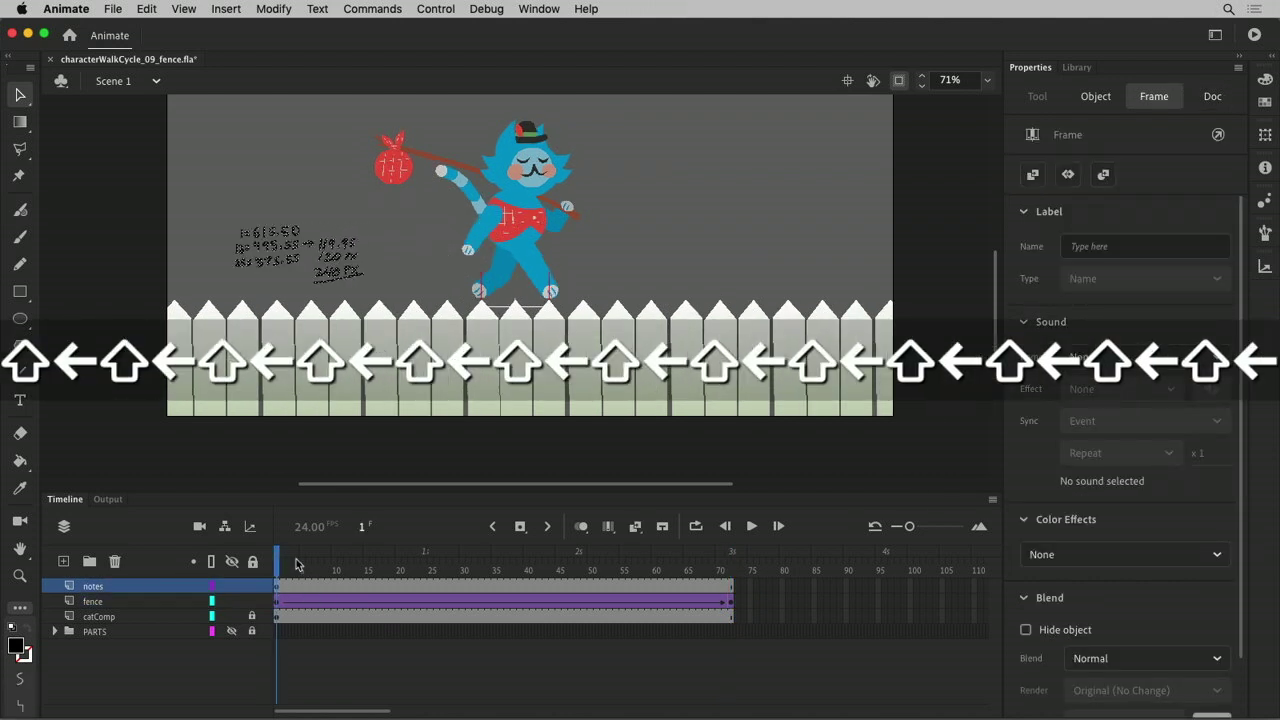
key("shift+Up")
key("shift+Up")
key("shift+Up")
key("shift+Up")
key("shift+Up")
key("shift+Up")
key("shift+Up")
key("shift+Up")
key("shift+Up")
key("shift+Up")
key("shift+Up")
key("shift+Up")
key("shift+Up")
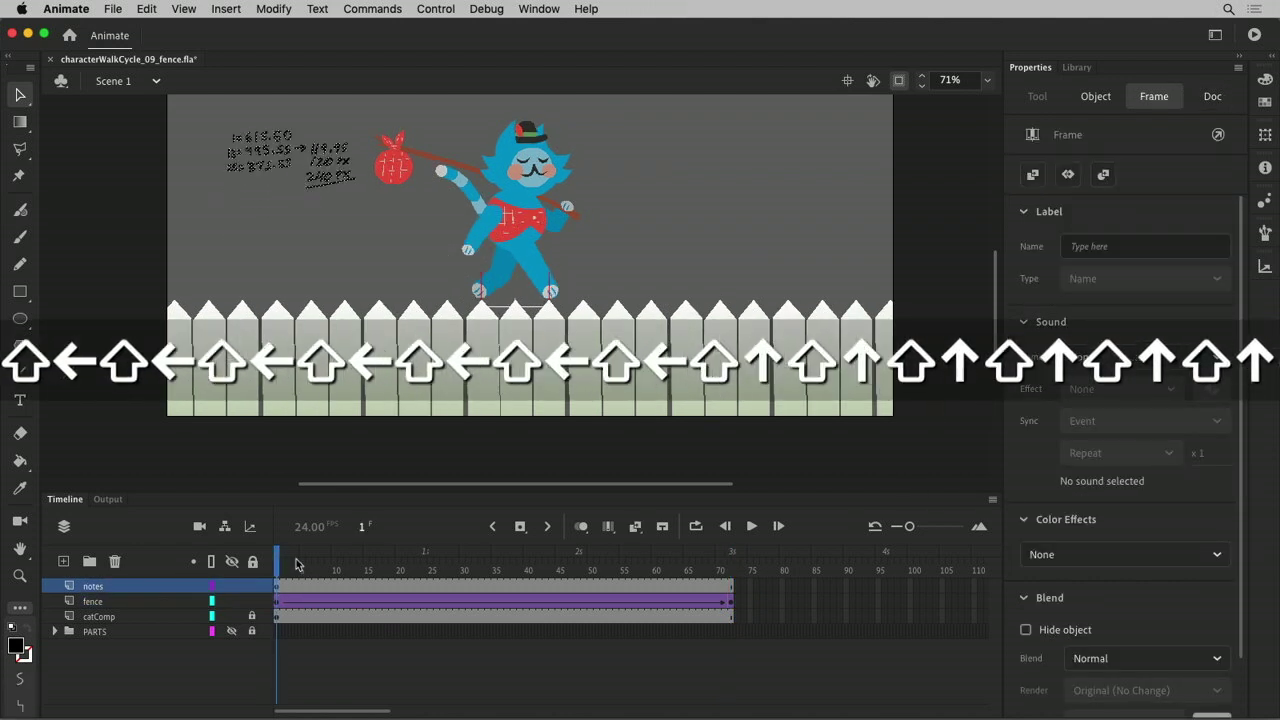
left_click(386, 208)
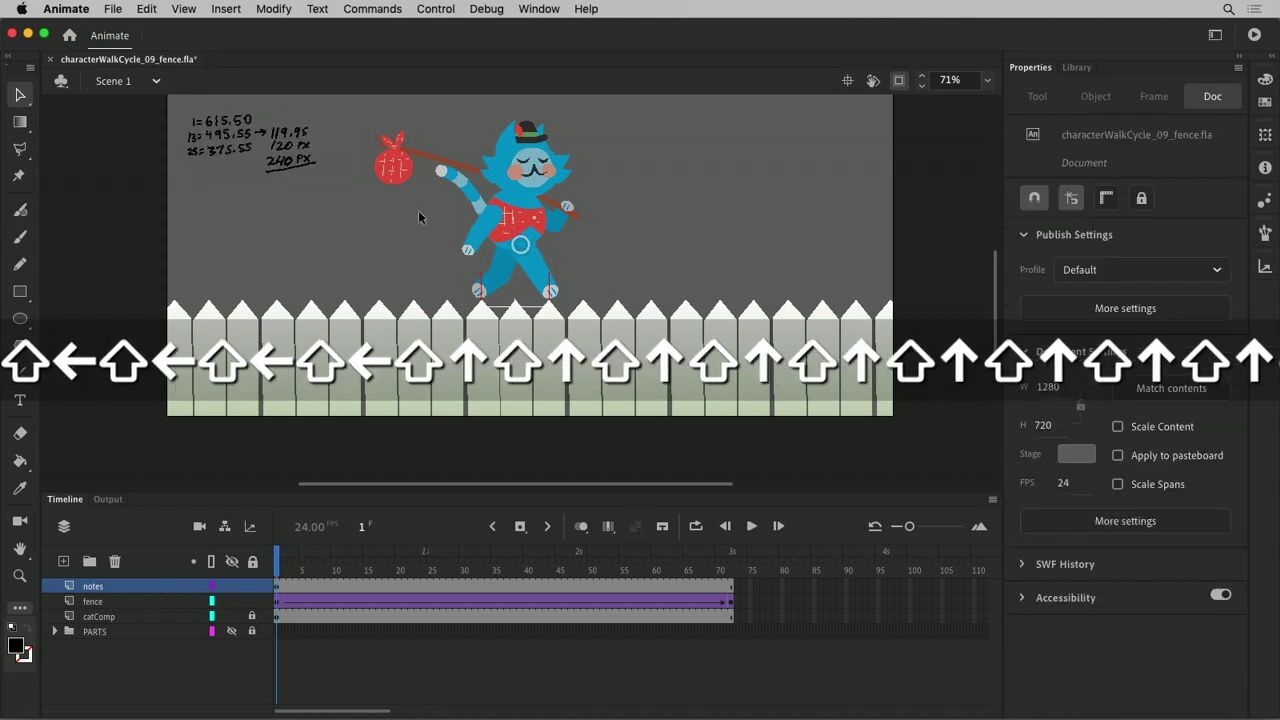
Lock the fence layer and circle the handwritten "240 PX" with the Classic Brush on the notes layer.
key("super+equal")
left_click(252, 601)
key("space")
left_click_drag(670, 360, 1052, 535)
left_click_drag(526, 348, 666, 468)
left_click(20, 237)
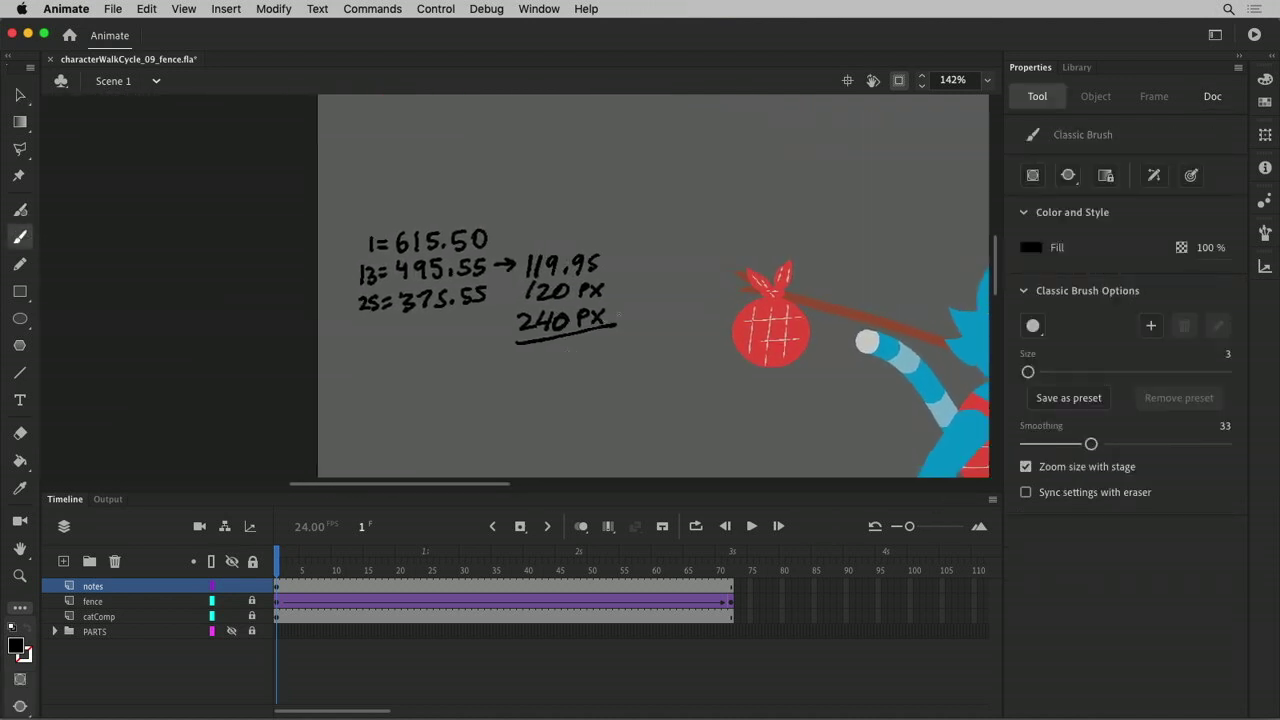
mouse_move(606, 303)
left_mouse_down()
mouse_move(534, 340)
mouse_move(605, 330)
left_mouse_up()
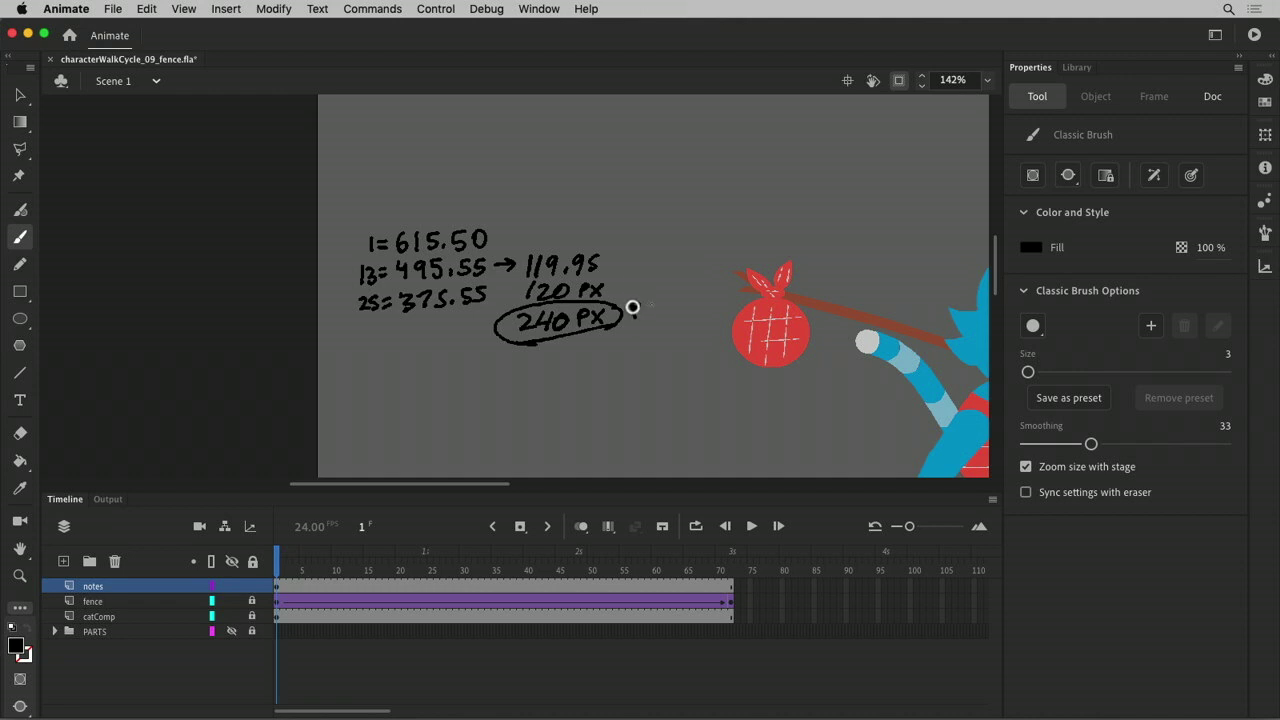
Hand-write "PER SECOND" beside the circled 240 PX note.
left_click_drag(633, 307, 634, 312)
mouse_move(656, 303)
left_mouse_down()
mouse_move(649, 317)
mouse_move(664, 320)
left_mouse_up()
mouse_move(664, 304)
left_mouse_down()
mouse_move(677, 313)
mouse_move(640, 346)
mouse_move(712, 342)
left_mouse_up()
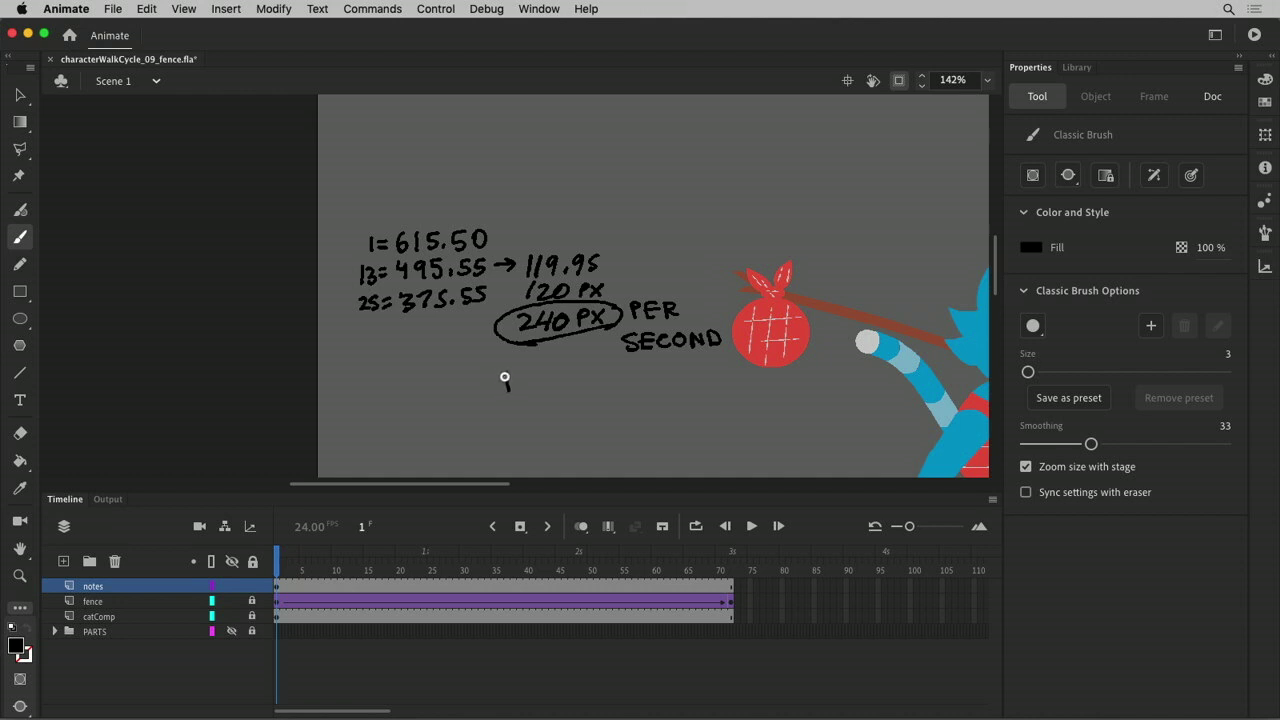
left_click_drag(507, 376, 516, 382)
key("super+z")
key("super+z")
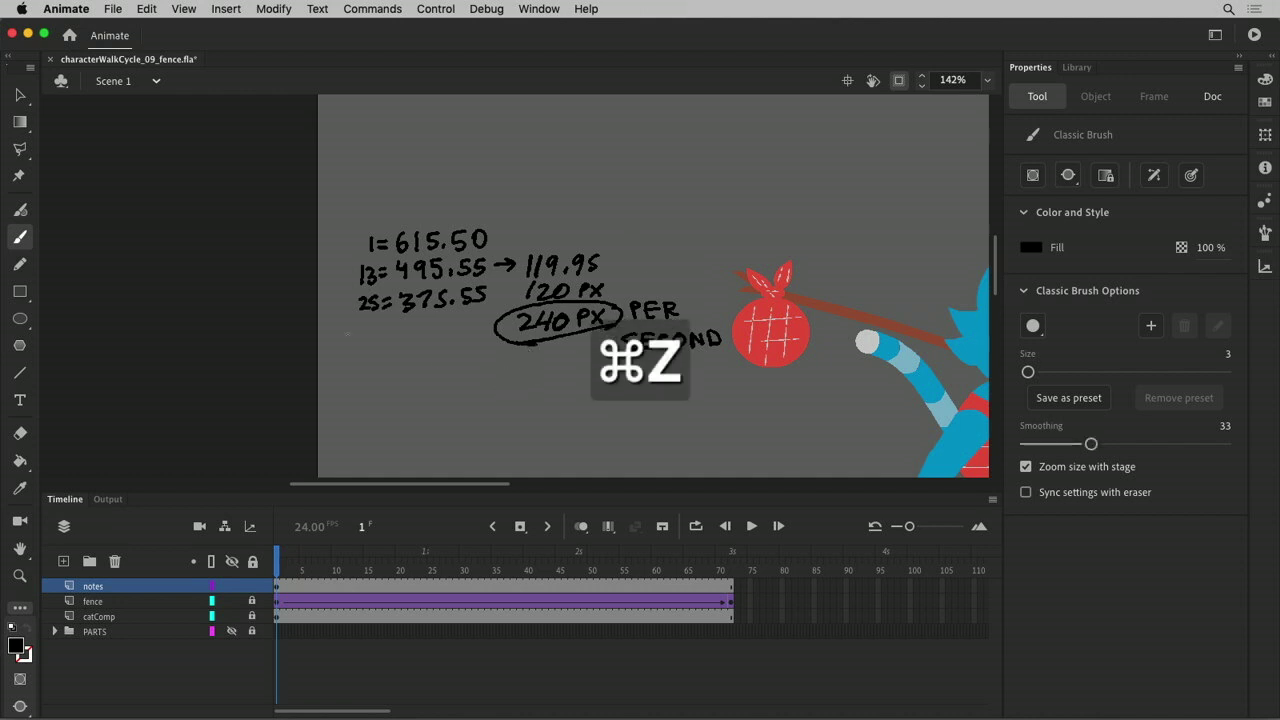
Hand-write a label in front of the circled 240 PX note, below the frame 25 value.
mouse_move(344, 349)
left_mouse_down()
mouse_move(349, 336)
mouse_move(356, 349)
mouse_move(370, 337)
mouse_move(392, 347)
left_mouse_up()
left_click_drag(386, 334, 482, 341)
Move all the handwritten notes up into the stage's upper left corner and save the file.
key("super+minus")
key("super+minus")
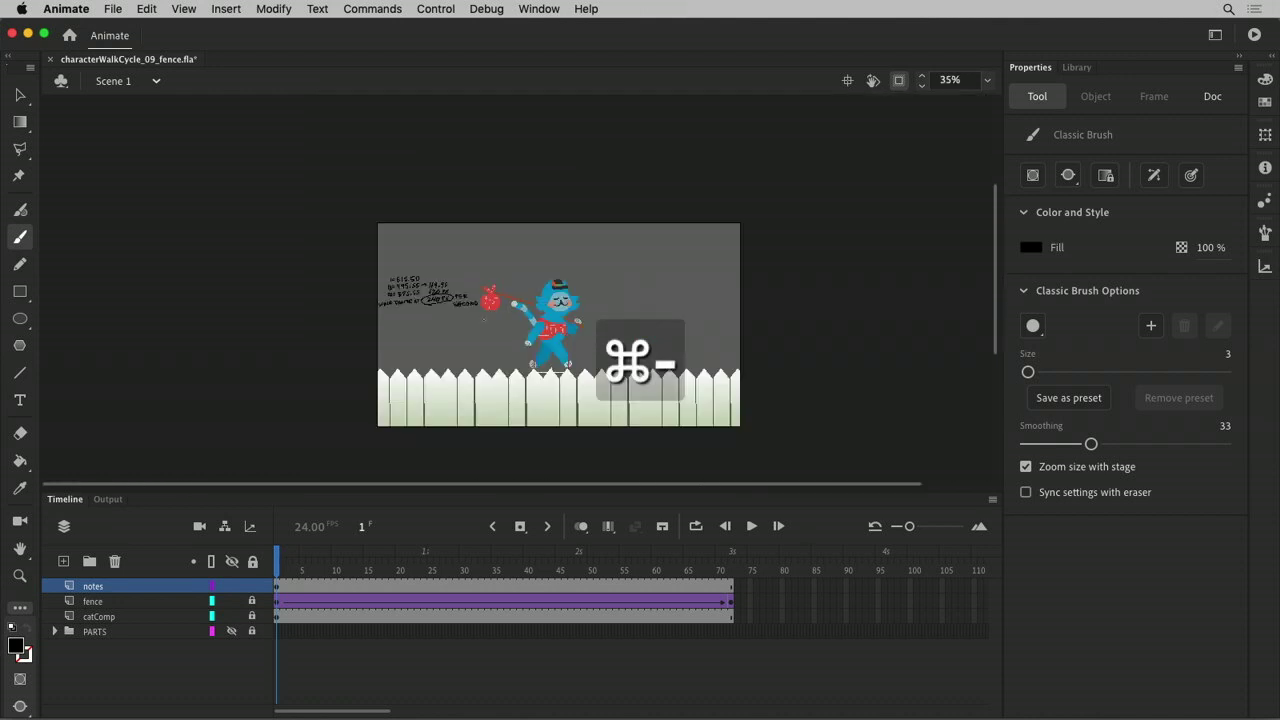
left_click(280, 586)
key("shift+Up")
key("shift+Up")
key("shift+Up")
key("shift+Up")
key("shift+Up")
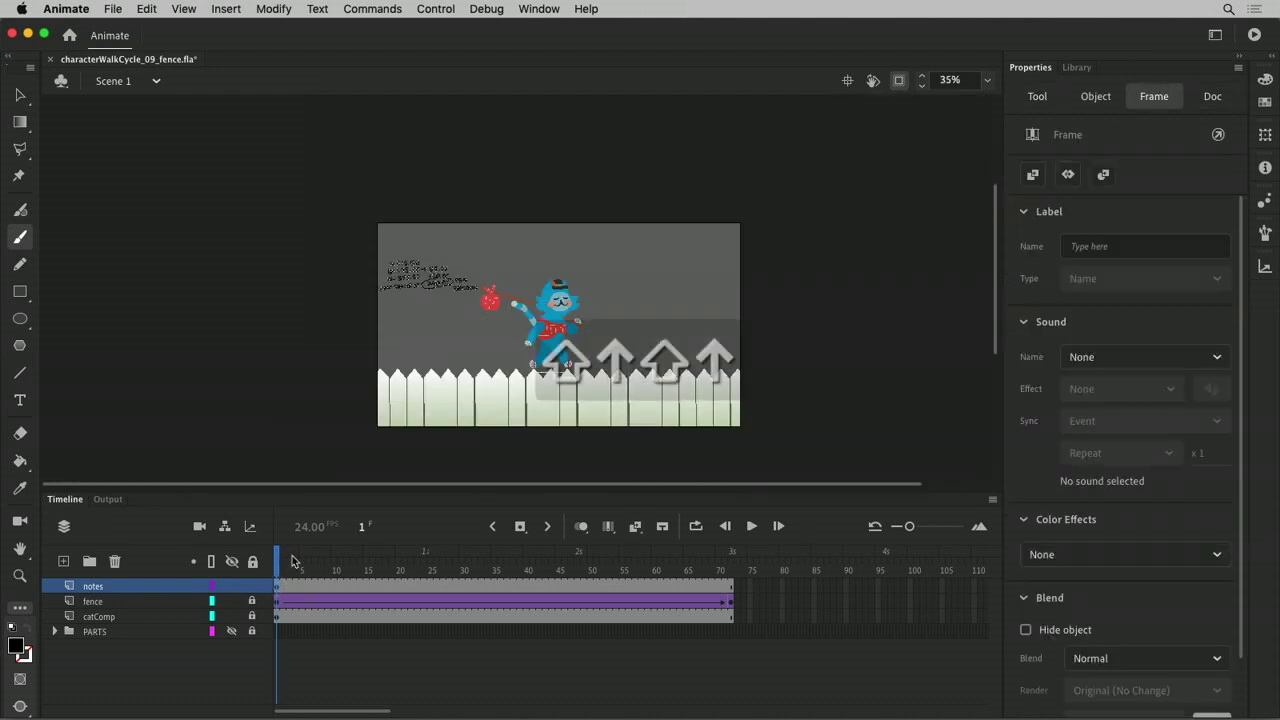
key("shift+Right")
key("shift+Up")
key("super+s")
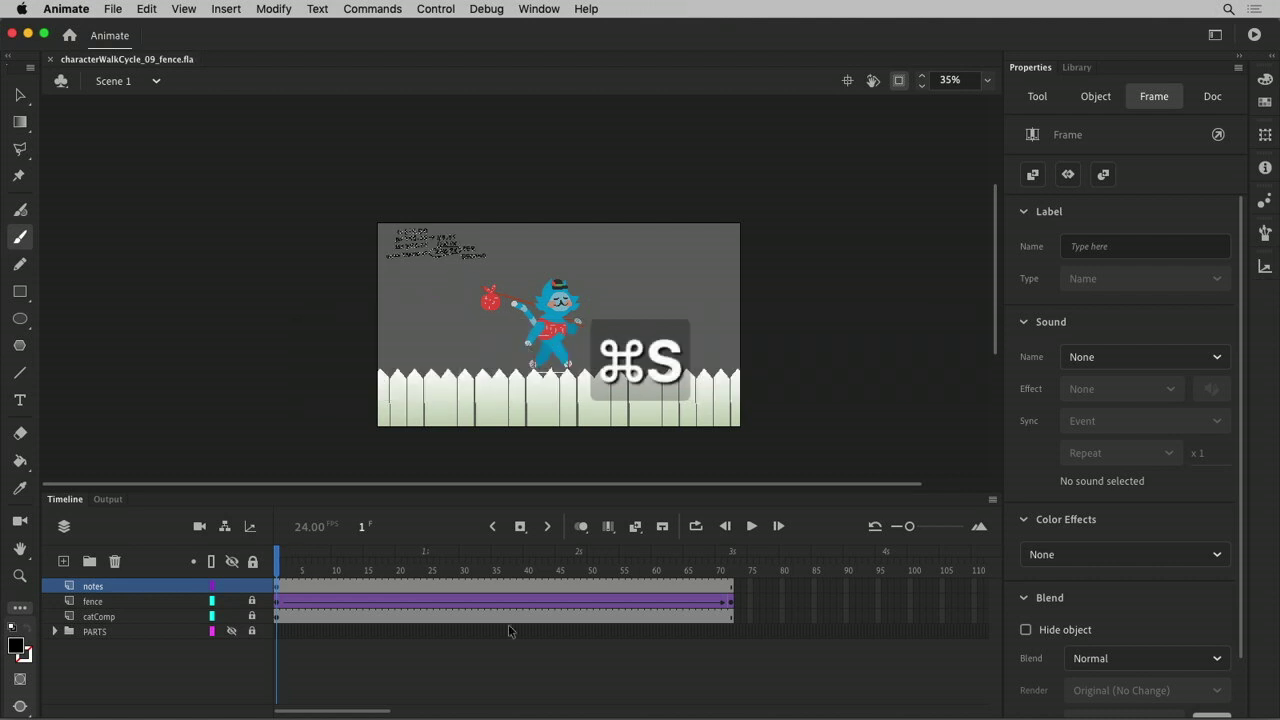
Hide the notes layer in the main scene and convert it to a guide layer.
left_click(231, 585)
double_click(161, 586)
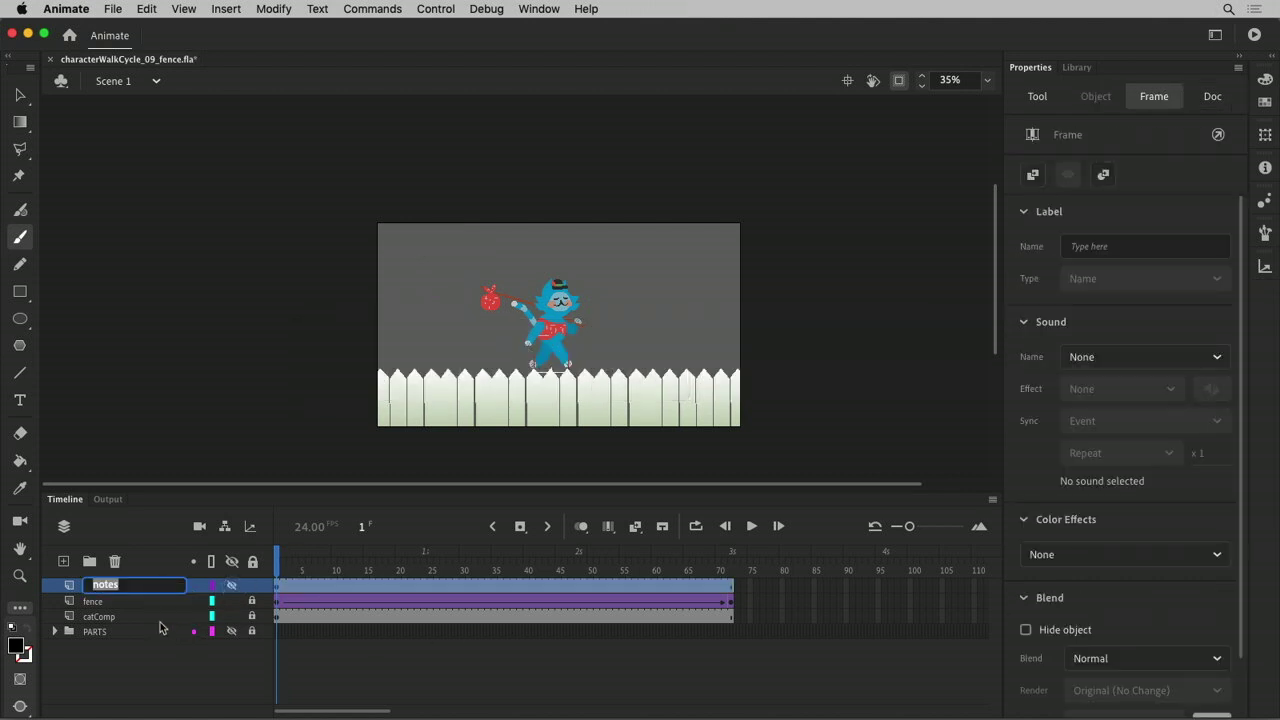
right_click(87, 586)
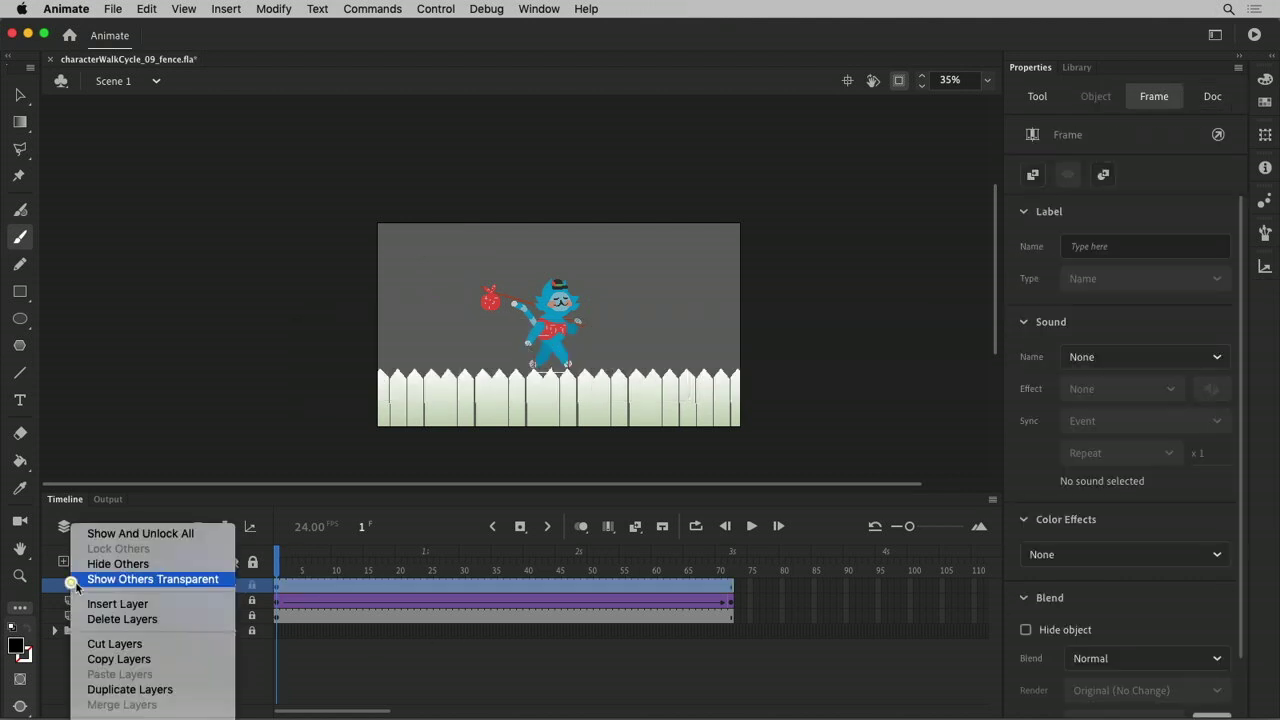
left_click(100, 581)
left_click(224, 693)
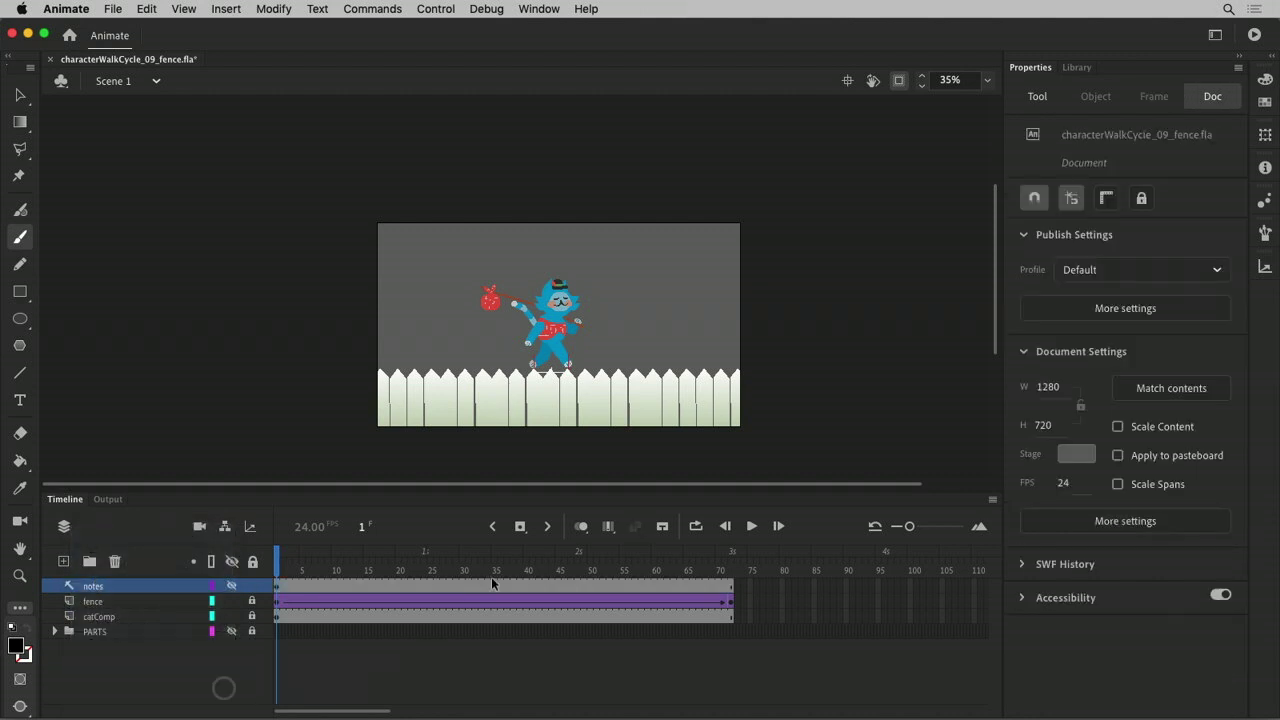
Play the loop on the stage to examine the cat walking along the moving fence.
key("Return")
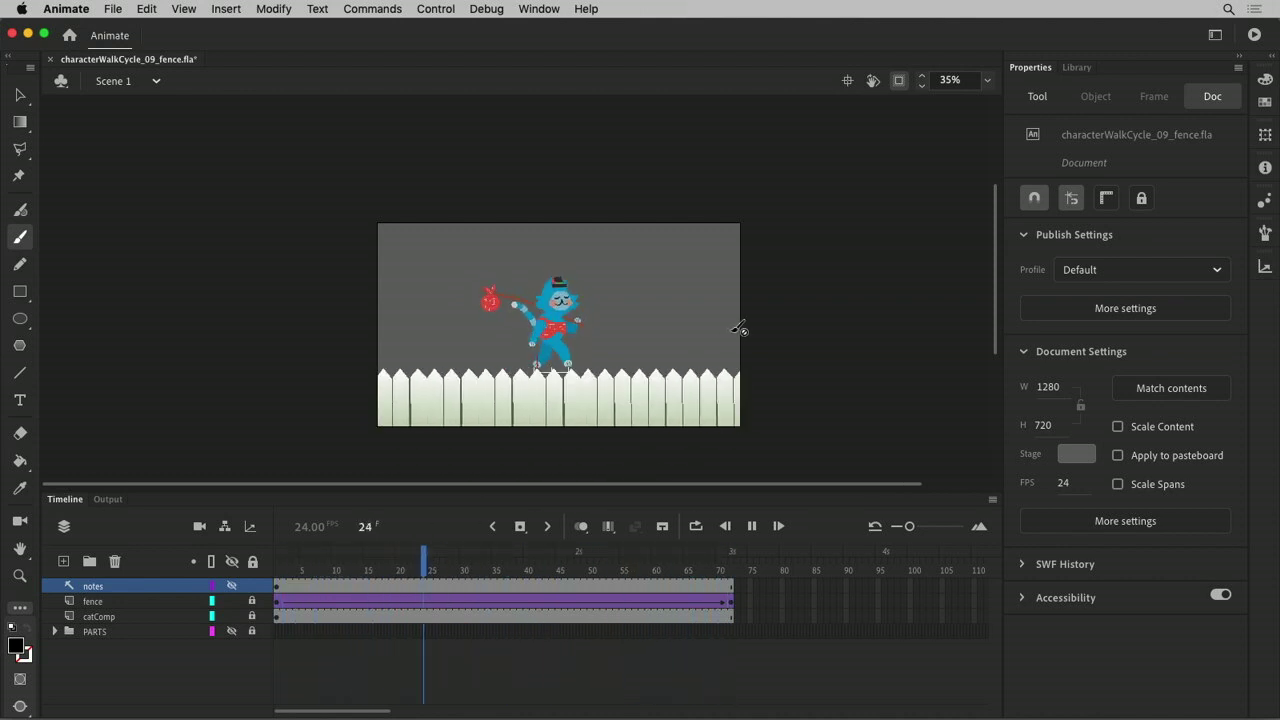
left_click(751, 526)
Inside the catComp symbol, convert the foot_position_copy, foot_position and stride_length layers to guide layers.
key("z")
left_click_drag(500, 254, 618, 366)
key("v")
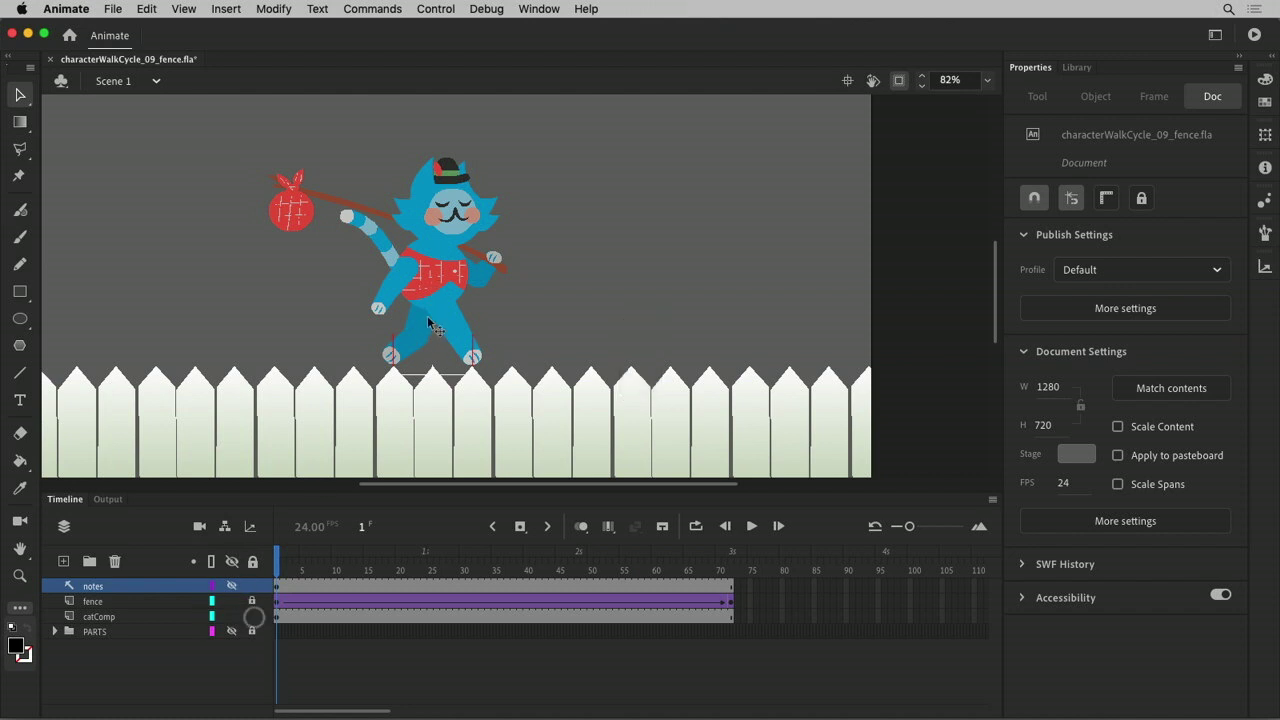
double_click(438, 312)
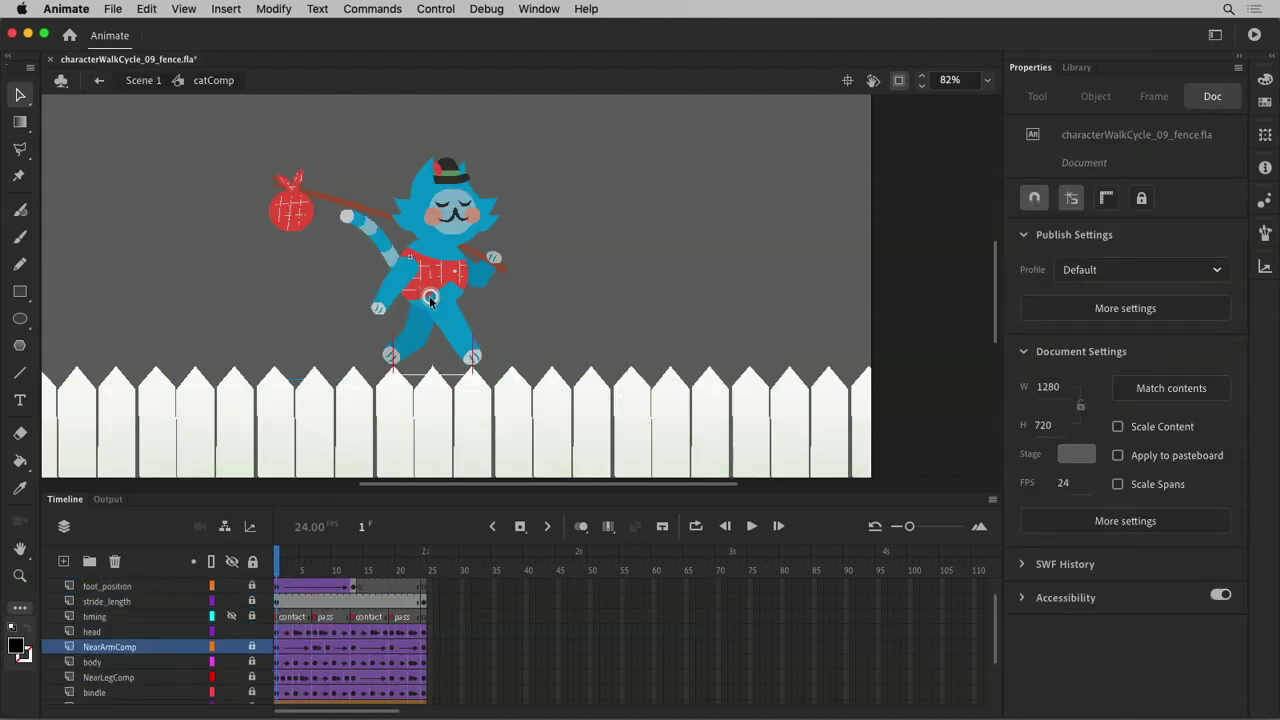
left_click(122, 602)
scroll(122, 605, "up", 2)
left_click(120, 602, "shift")
right_click(122, 604)
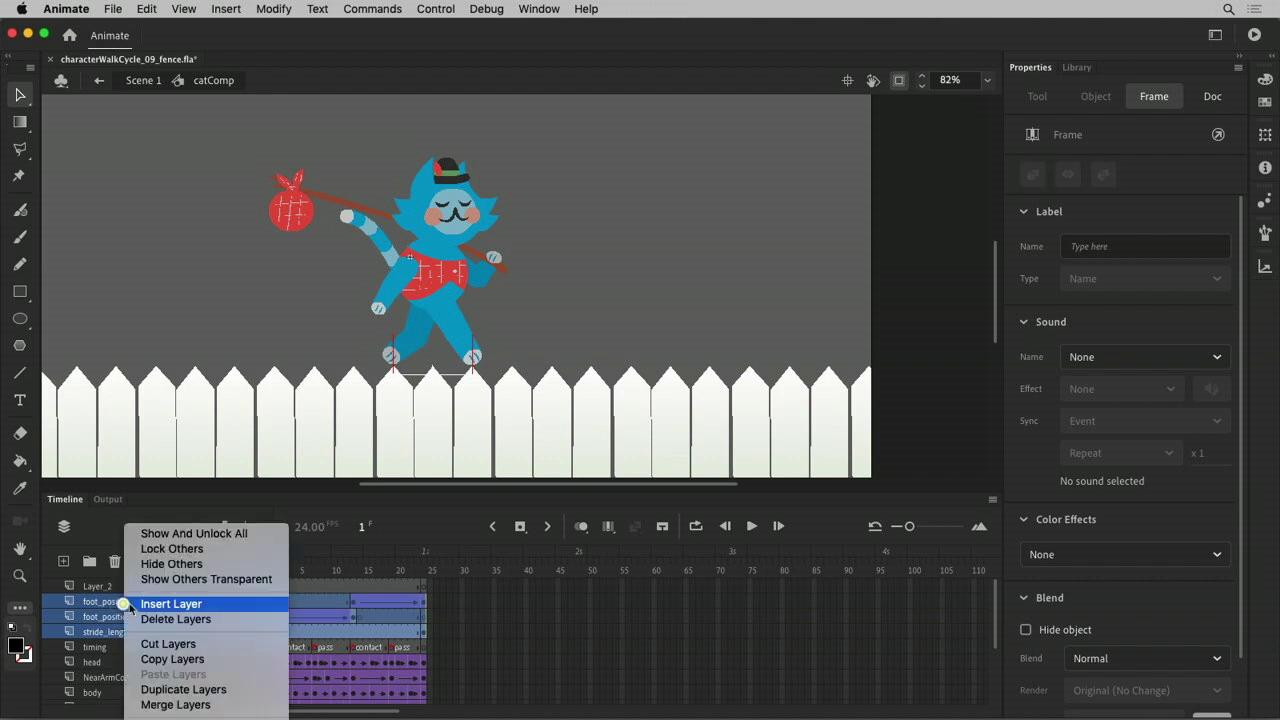
left_click(185, 719)
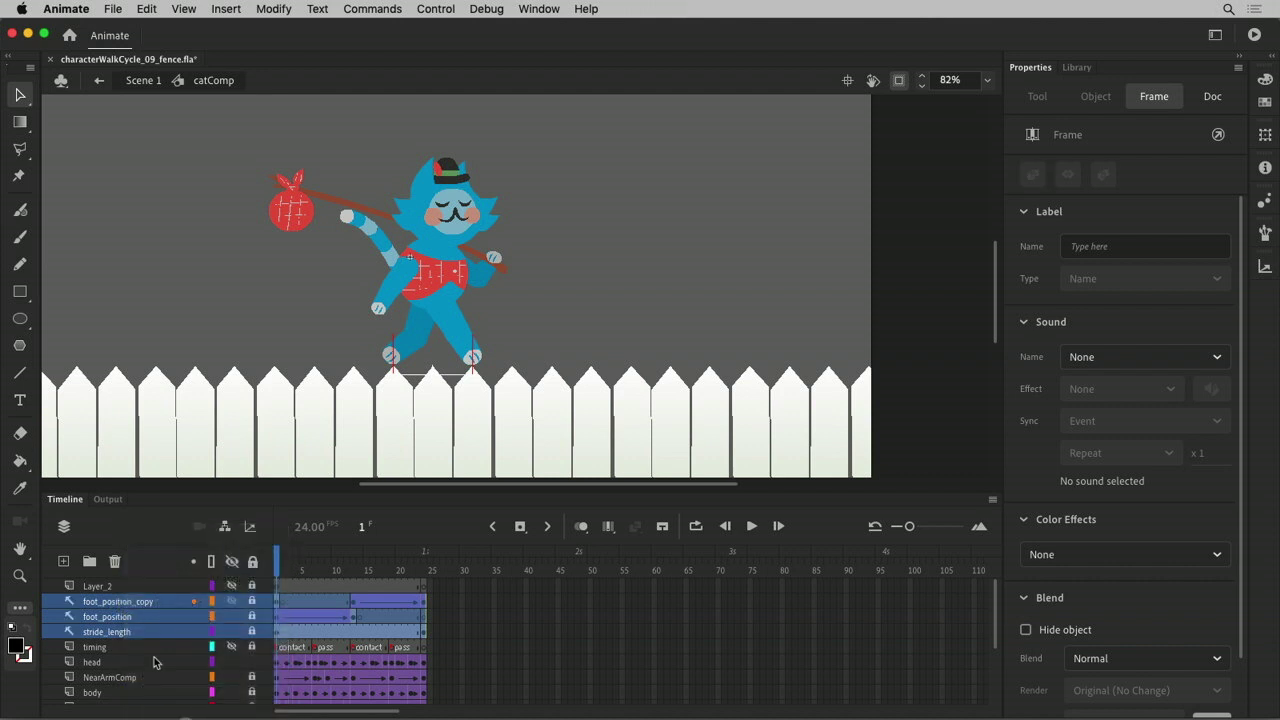
Unlock Layer_2 in the catComp symbol and rename it "notes".
left_click(272, 587)
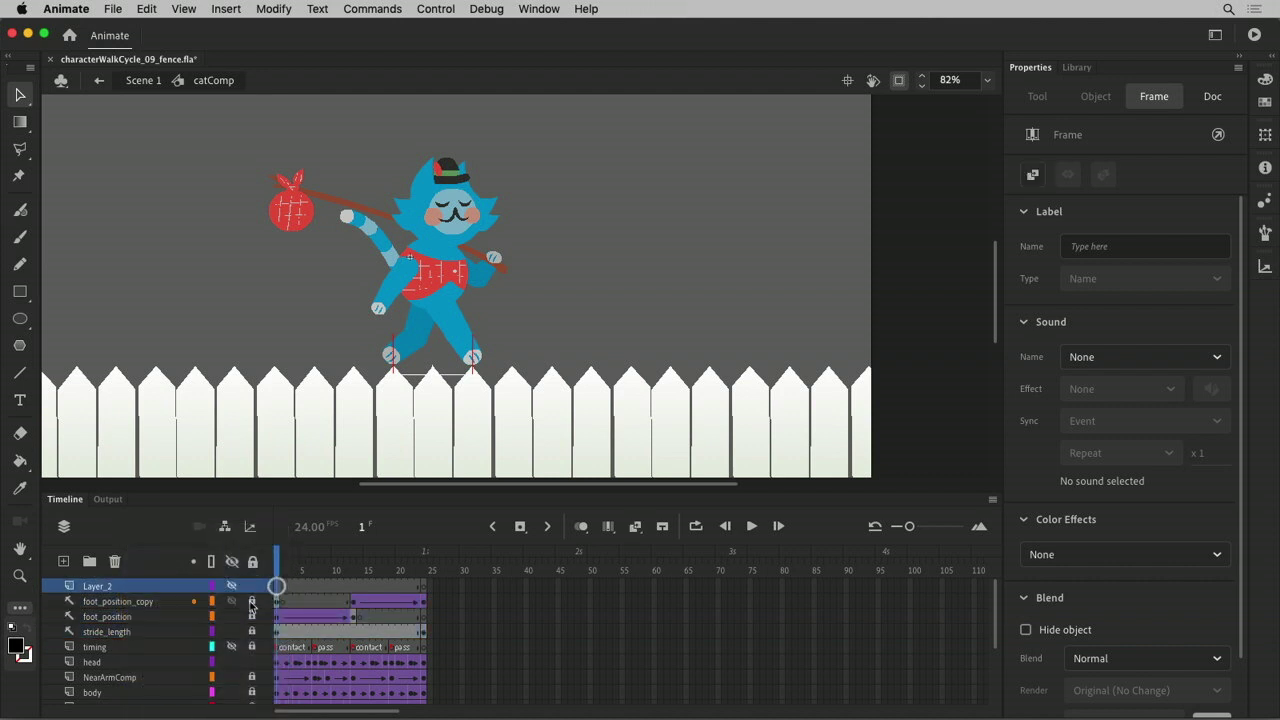
double_click(110, 586)
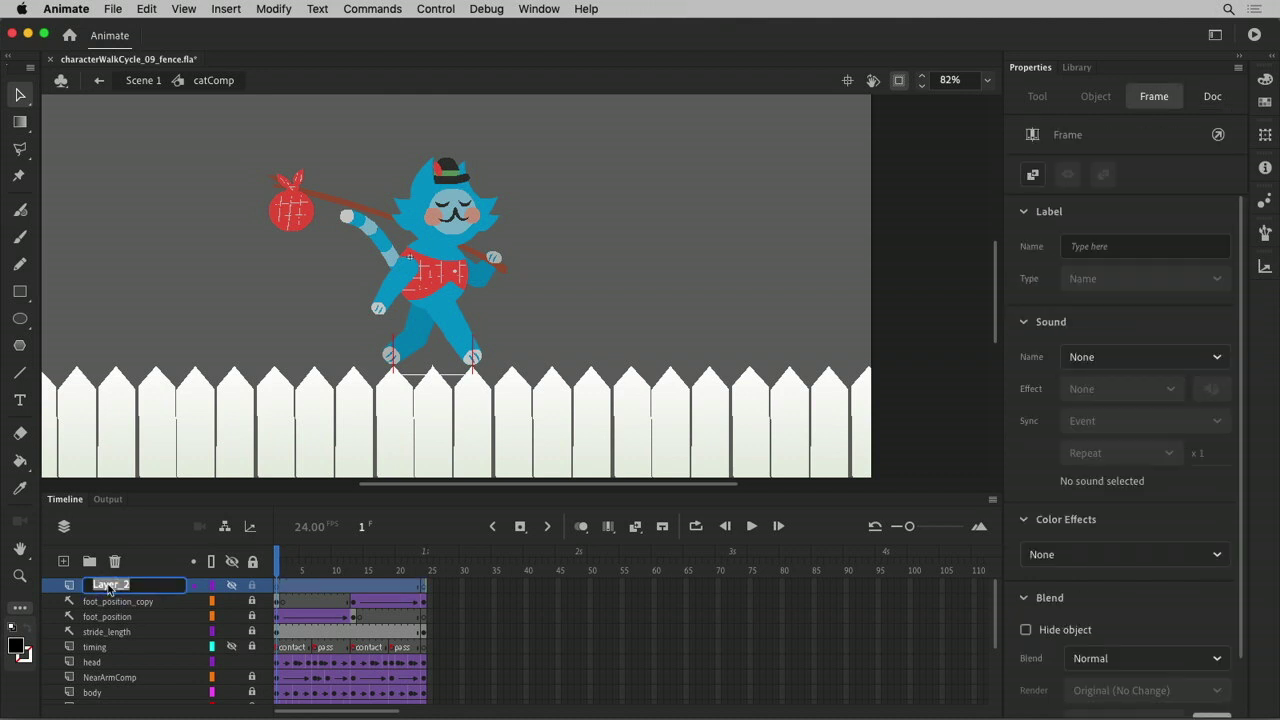
type("notes")
key("Return")
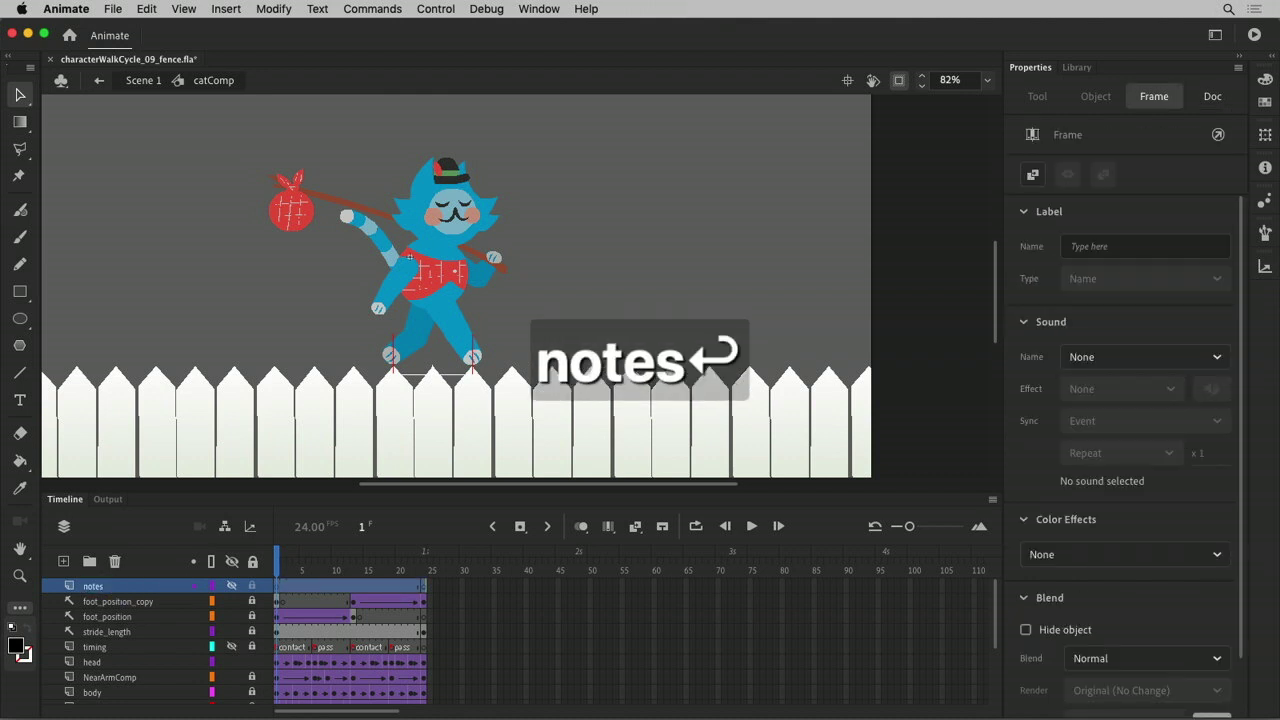
Give the first frame of the catComp notes layer the label "wlk tracks at 240x per second".
left_click(277, 586)
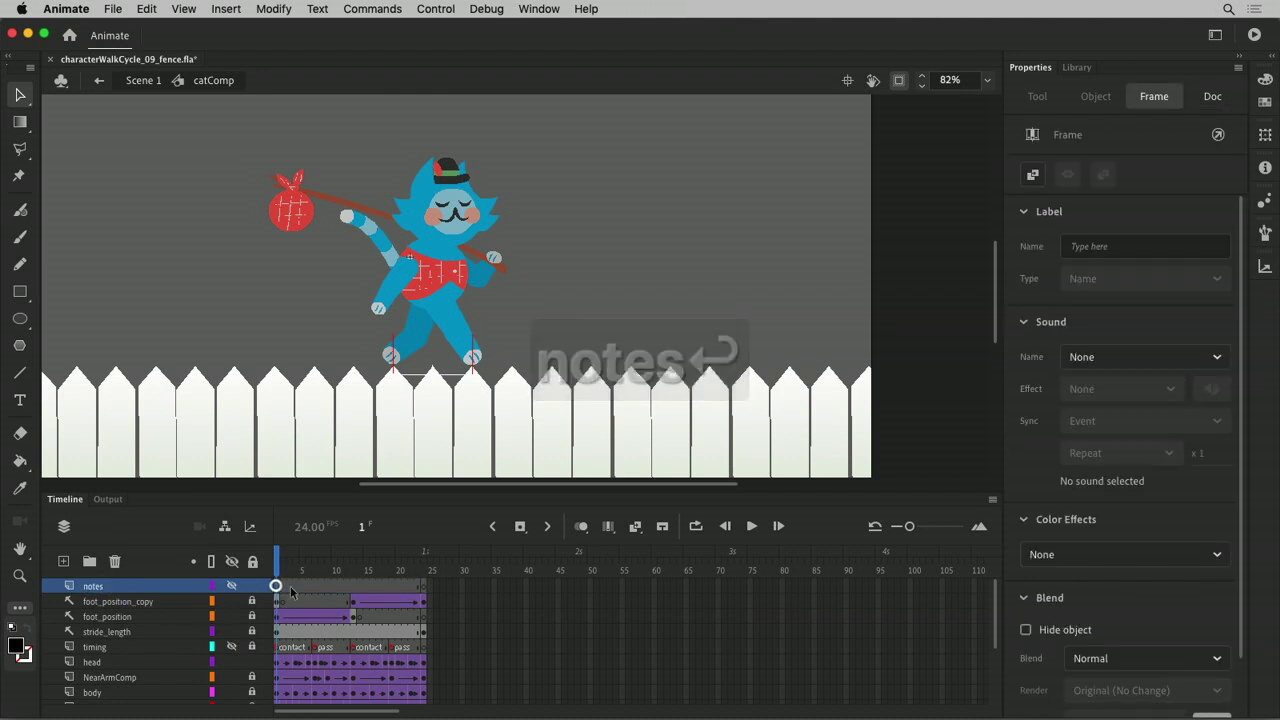
left_click(1099, 249)
type("wlk_")
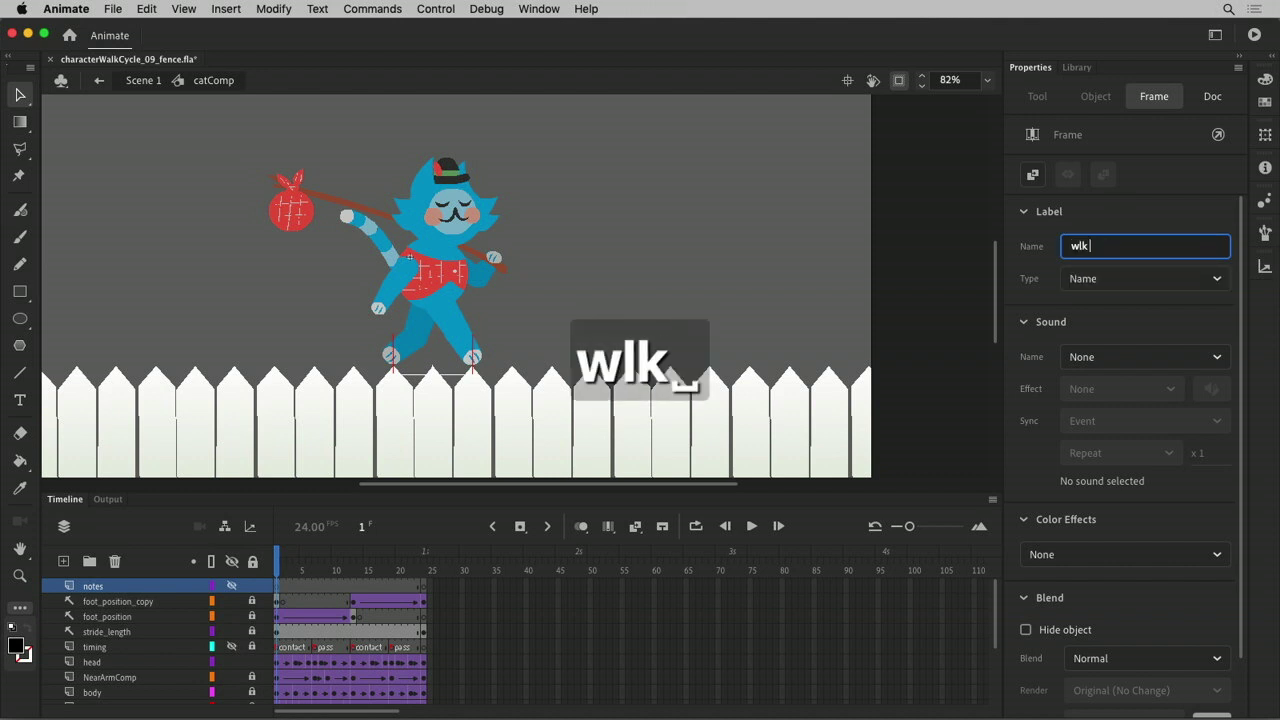
type("tracks_a")
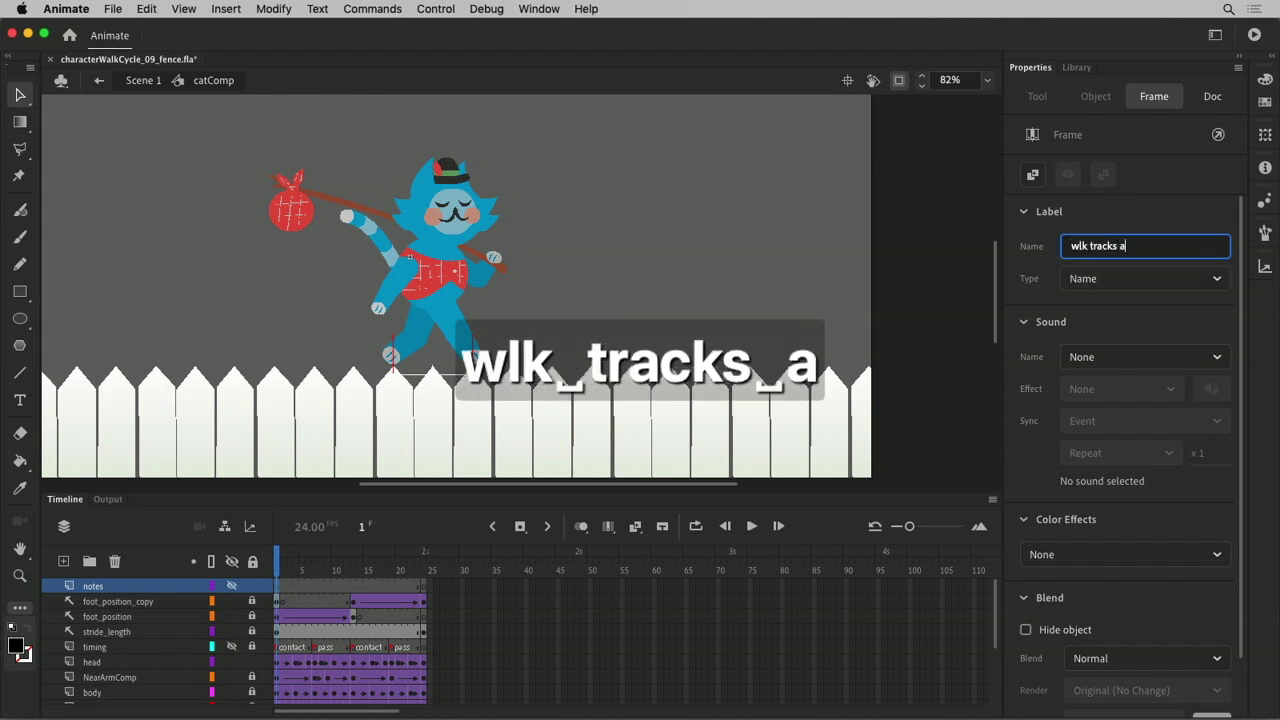
type("r")
key("BackSpace")
type("t 240")
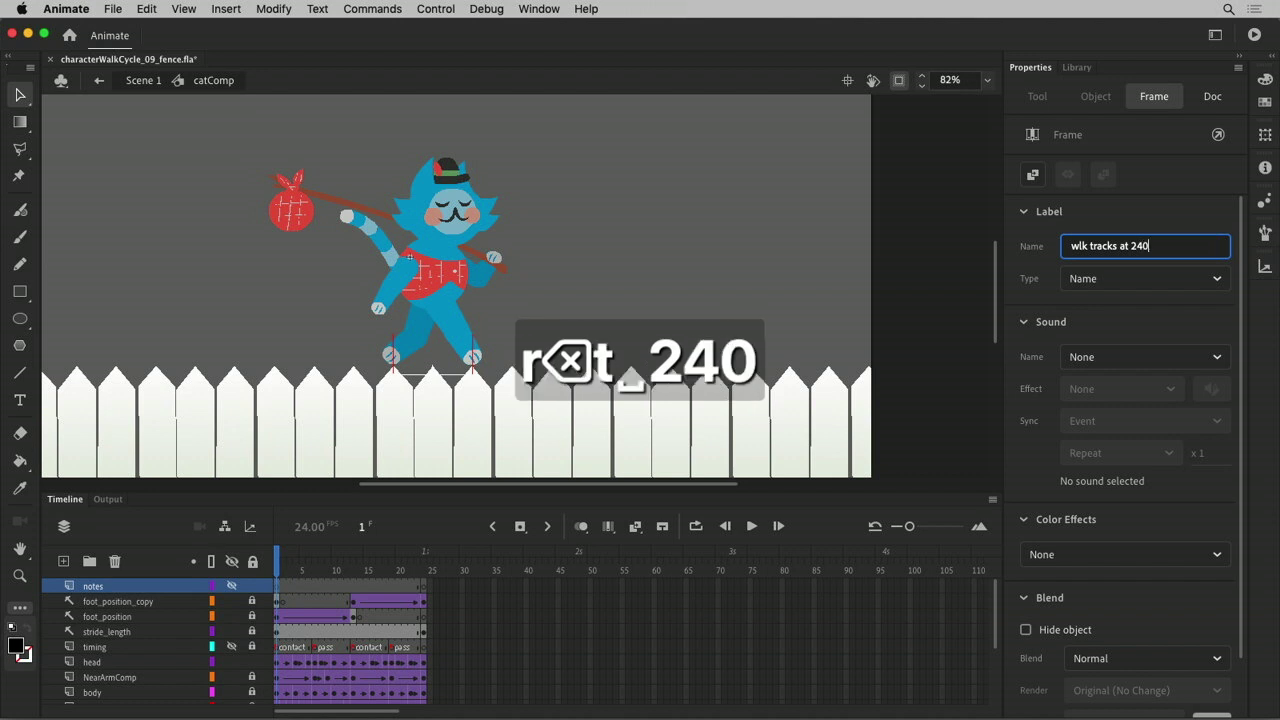
type("x per secon")
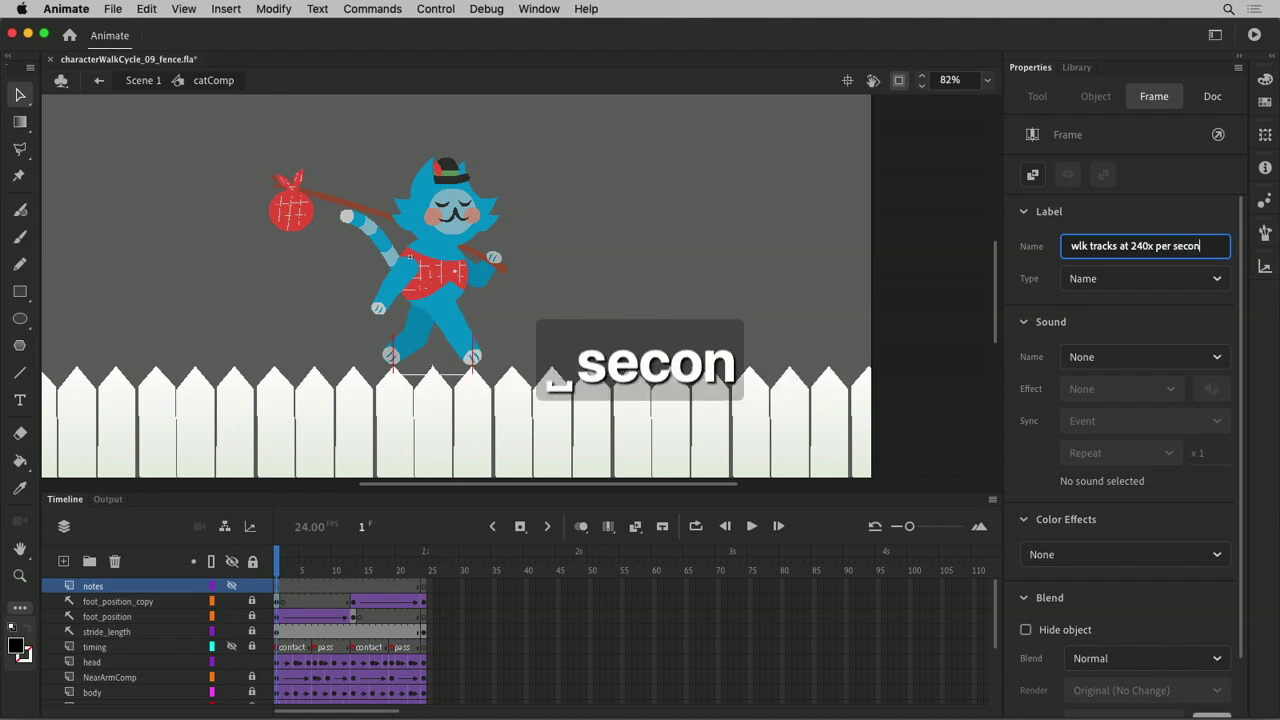
type("d")
Reword the notes layer's frame label to "walk tracks at 10x per frame".
key("BackSpace")
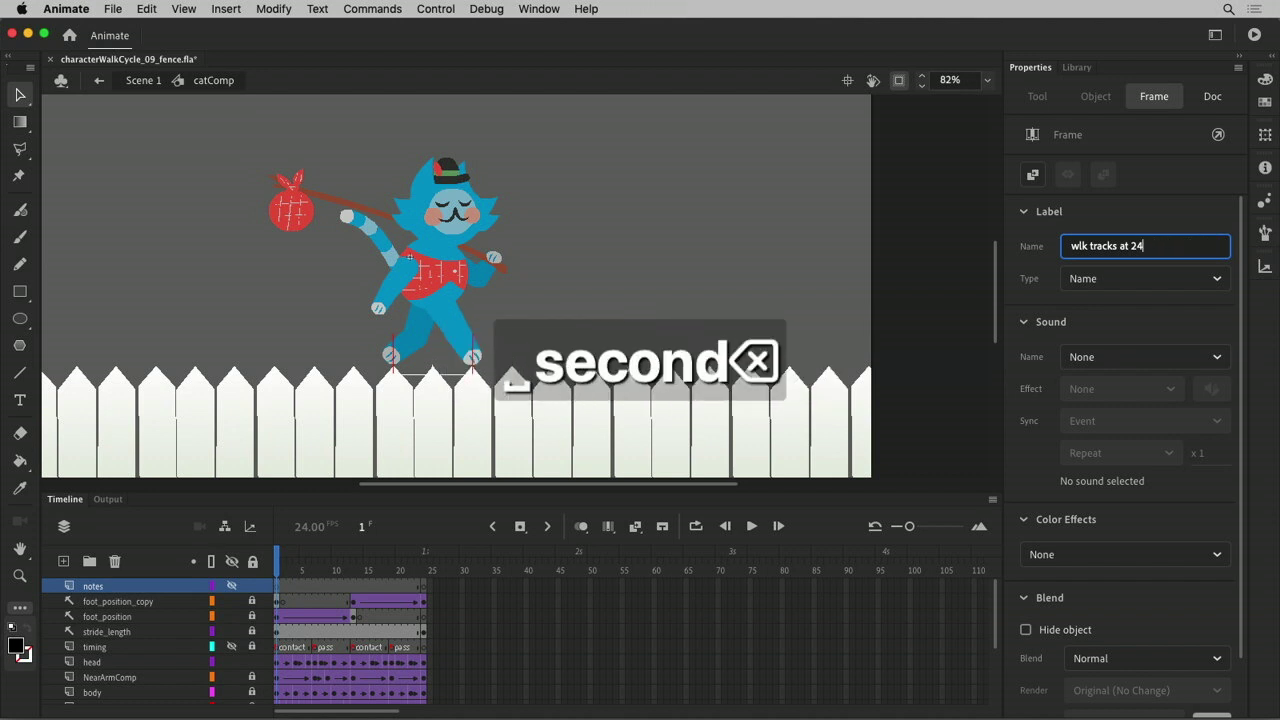
key("BackSpace")
key("BackSpace")
type("10x per ")
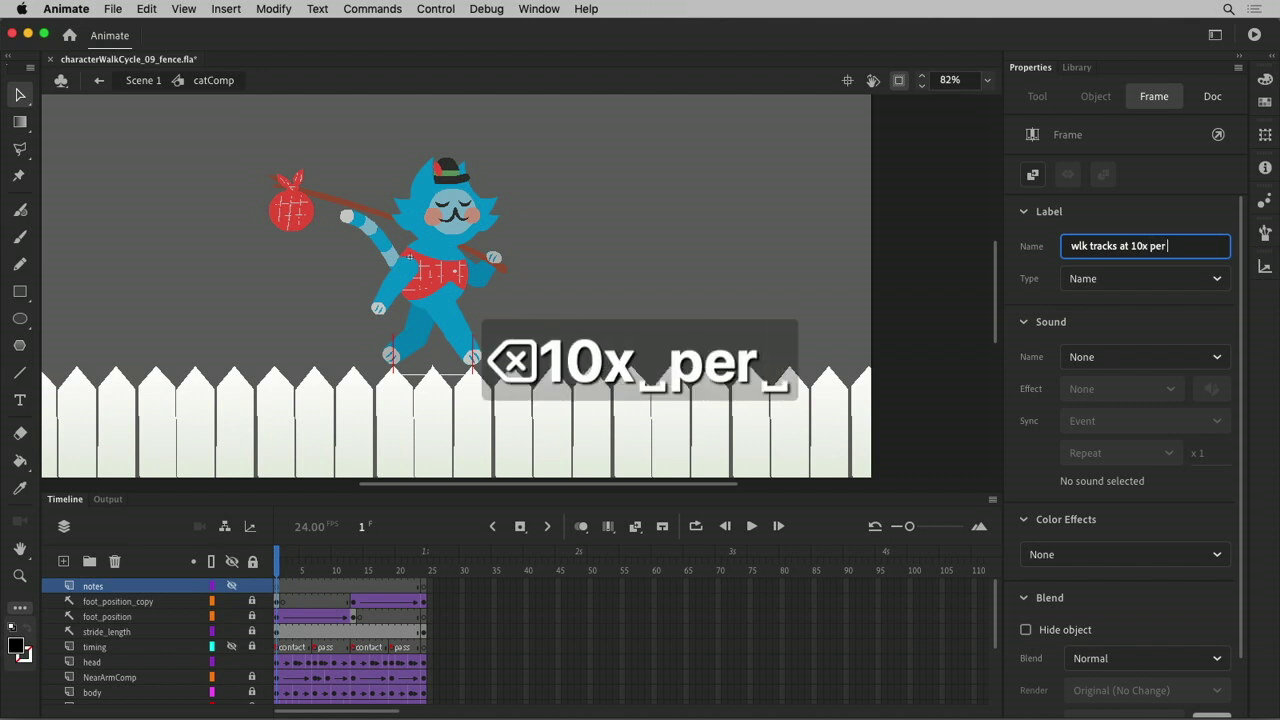
type("frame")
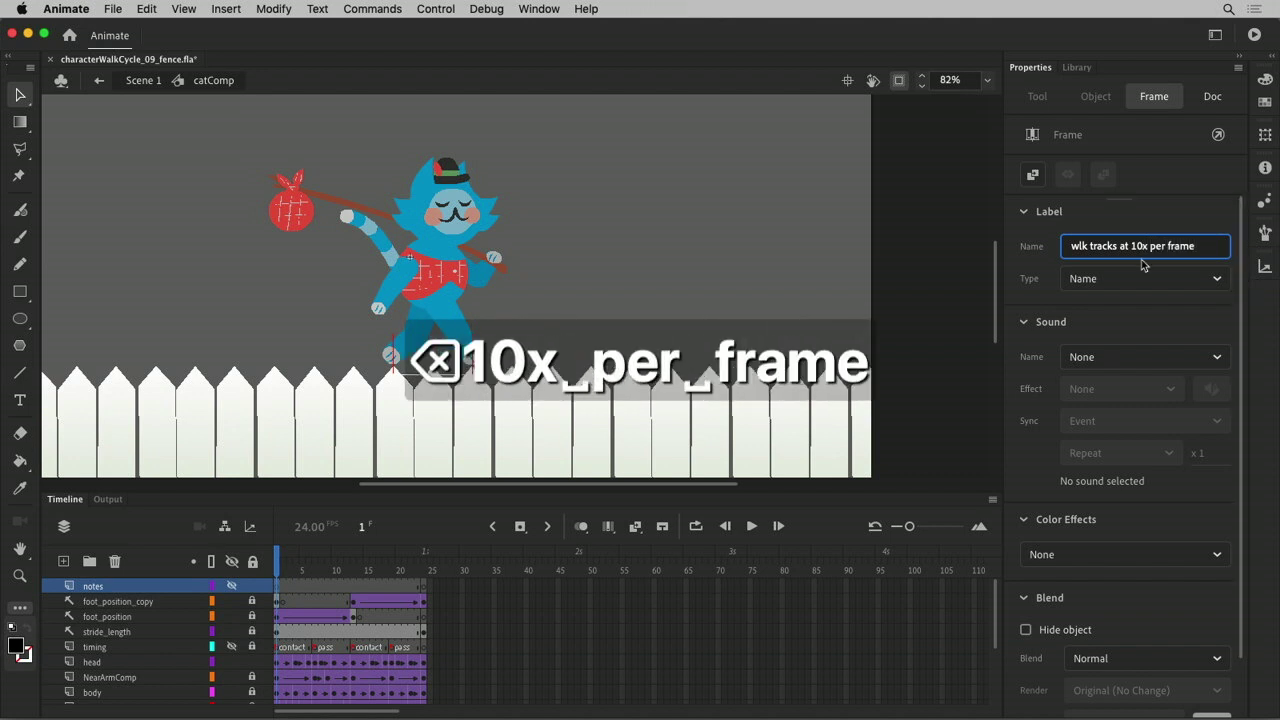
left_click(1077, 246)
type("a")
key("Return")
Leave the catComp symbol for Scene 1 and save the file.
left_click(138, 83)
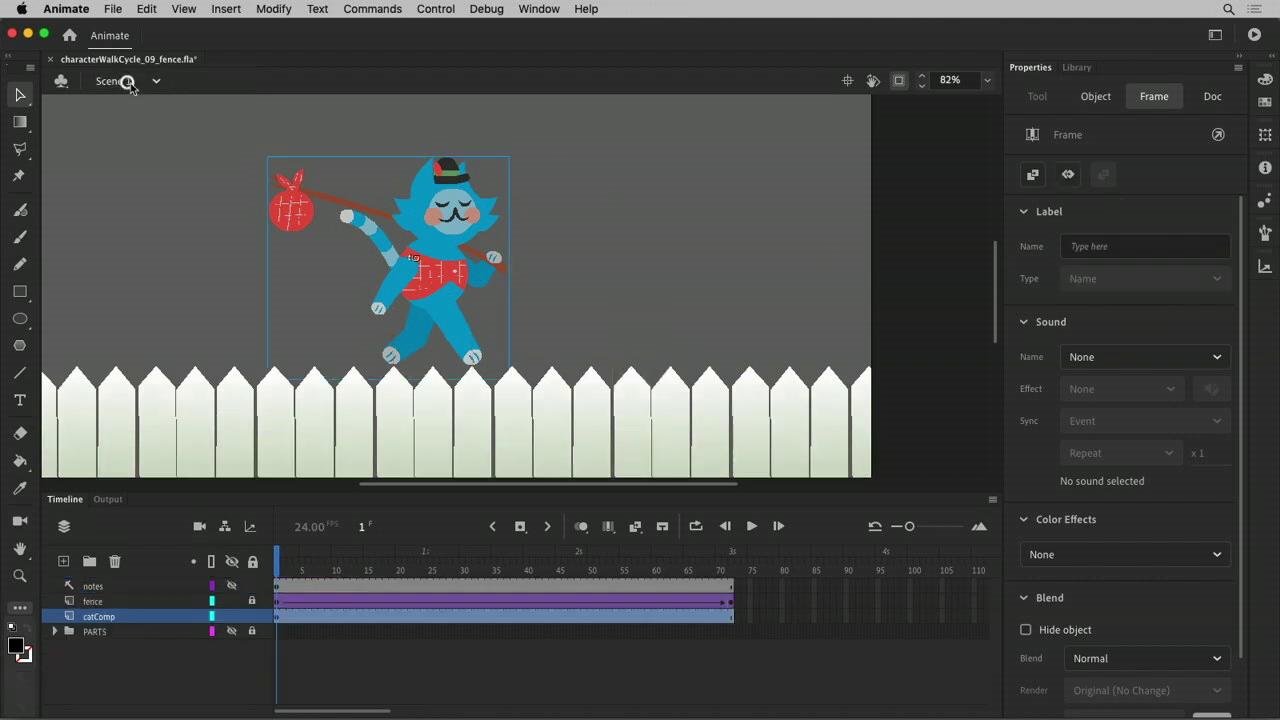
key("super+s")
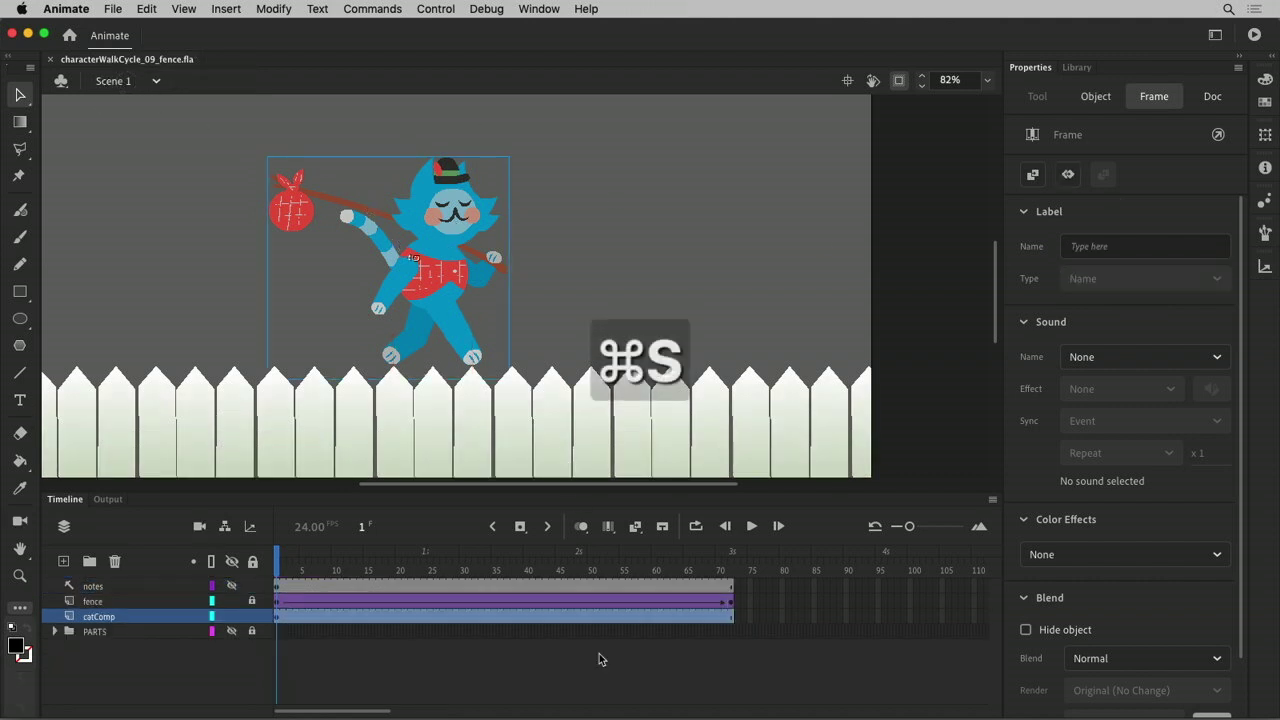
key("super+minus")
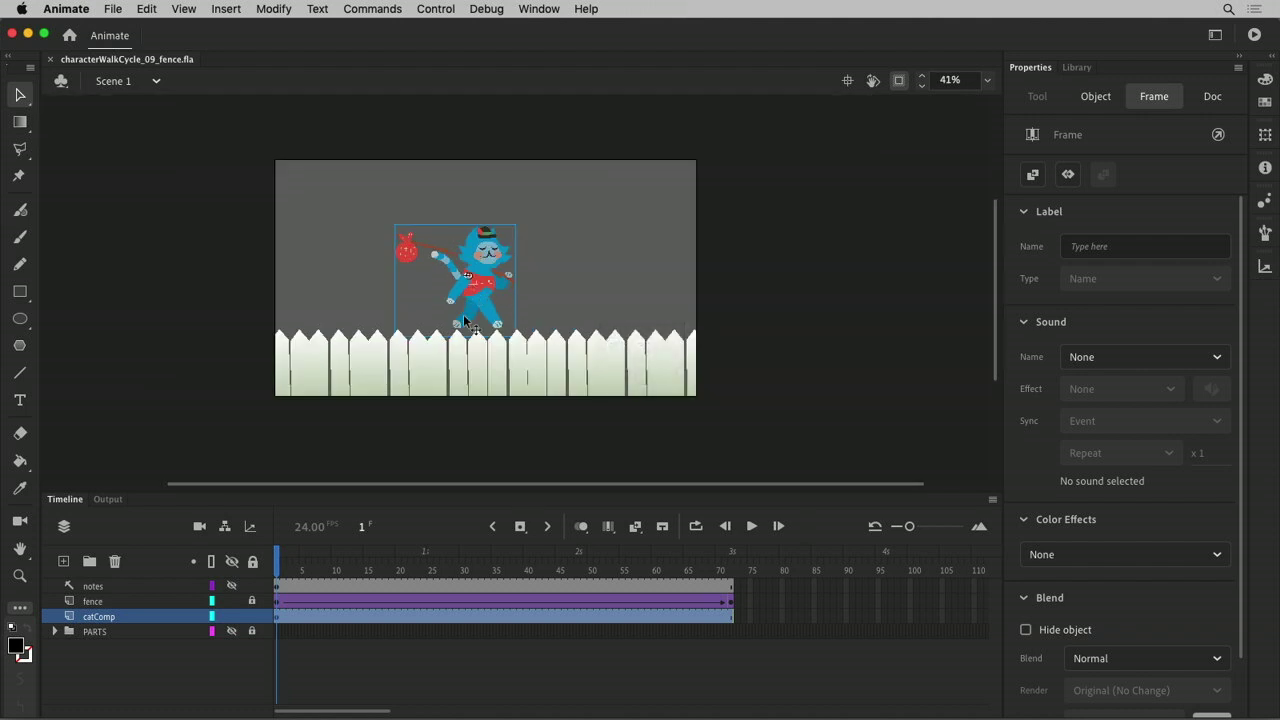
key("super+equal")
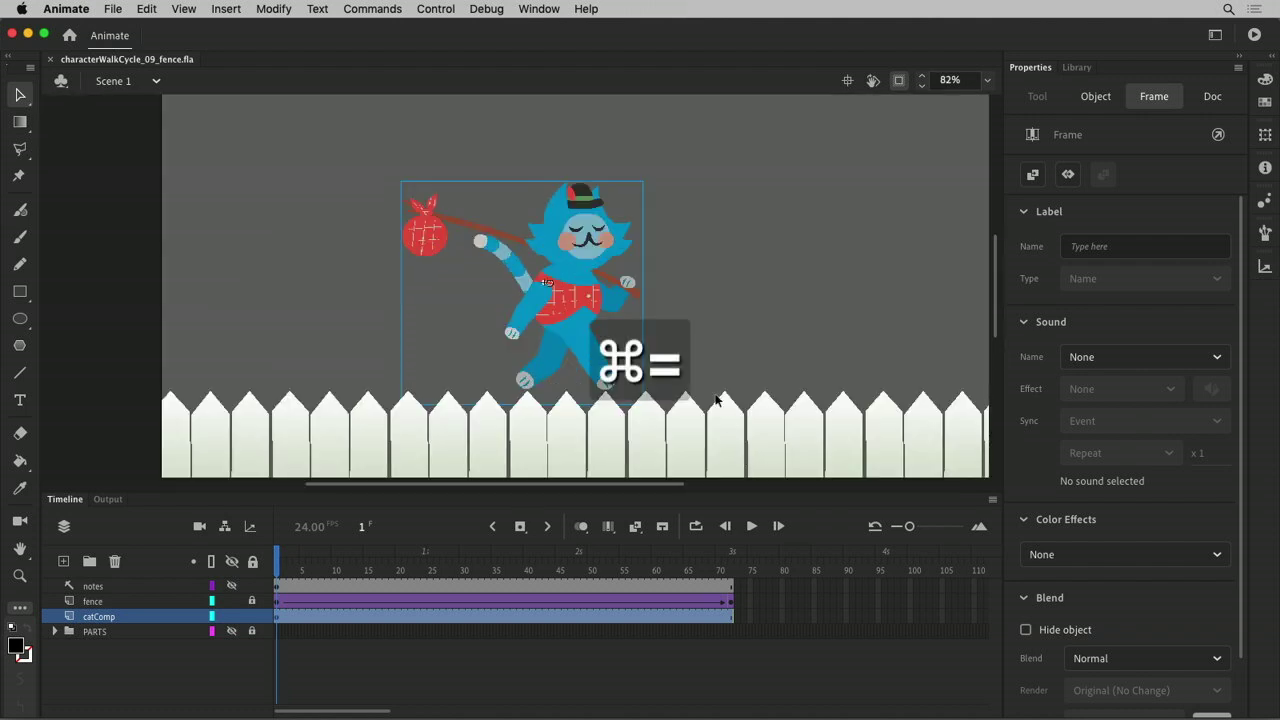